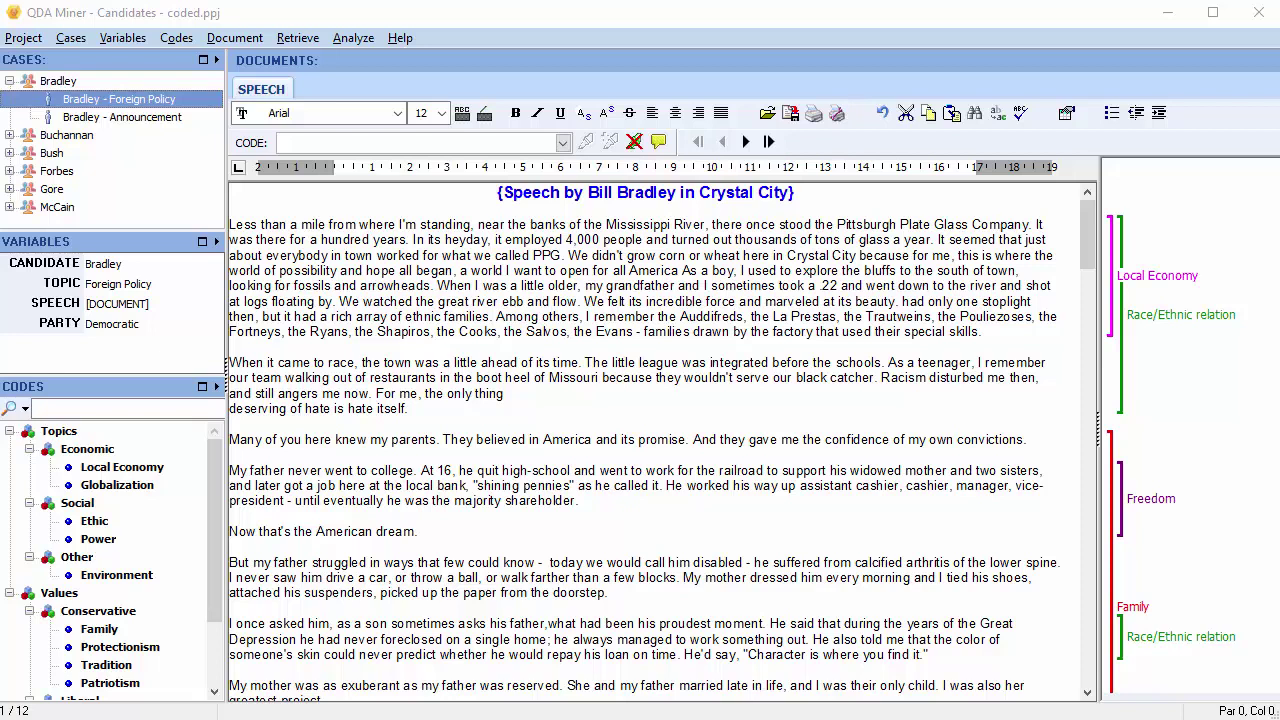
# Step: Briefly open and close the Code Retrieval search, then select the speech's opening paragraph
pyautogui.click(285, 38)
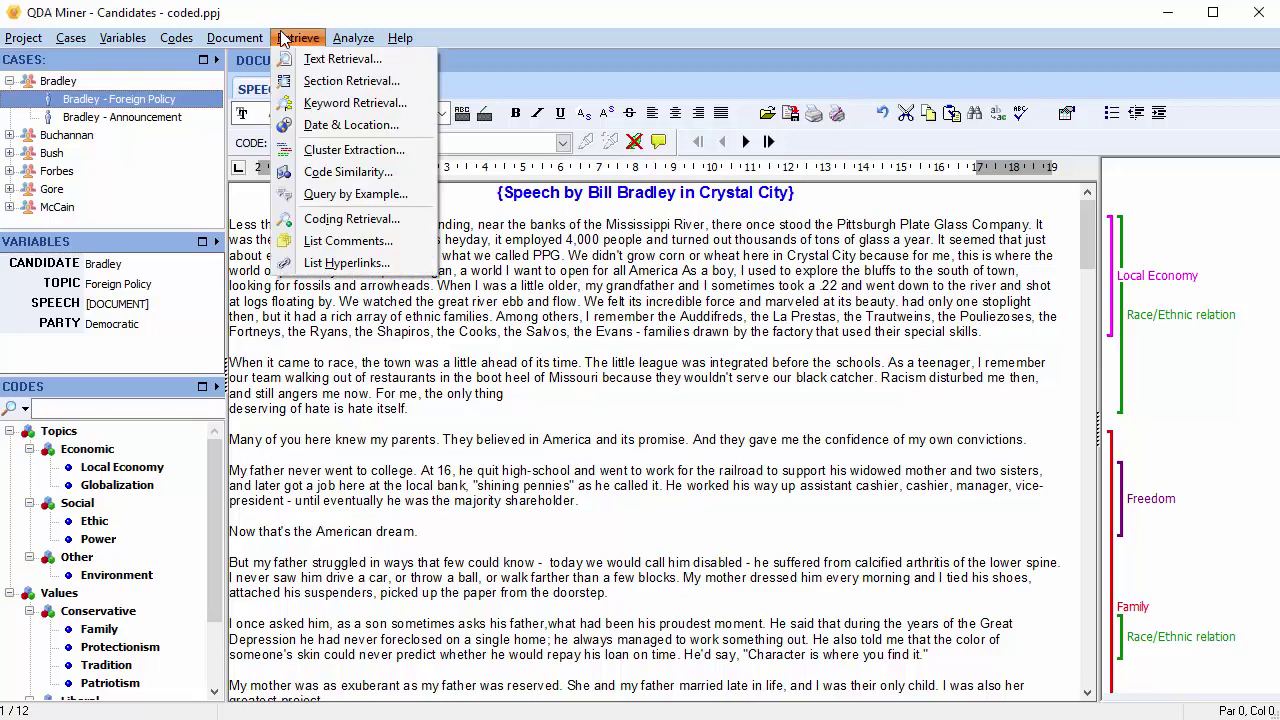
pyautogui.click(345, 218)
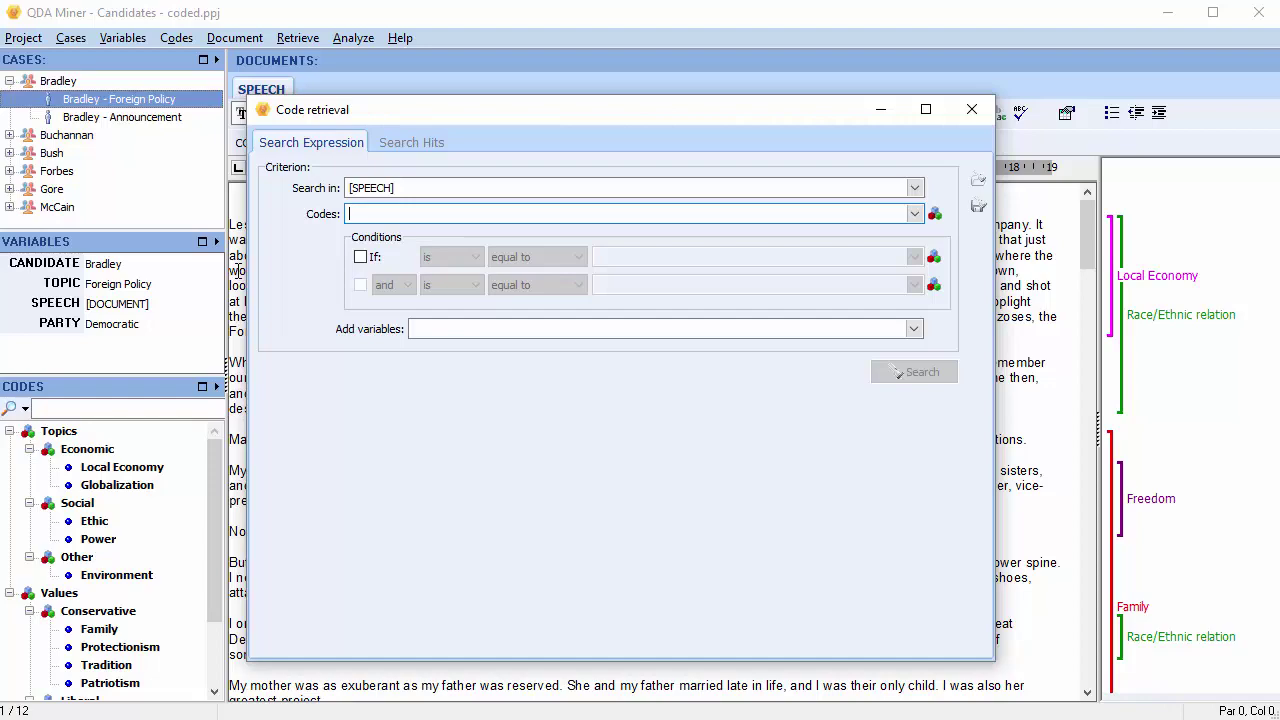
pyautogui.click(971, 109)
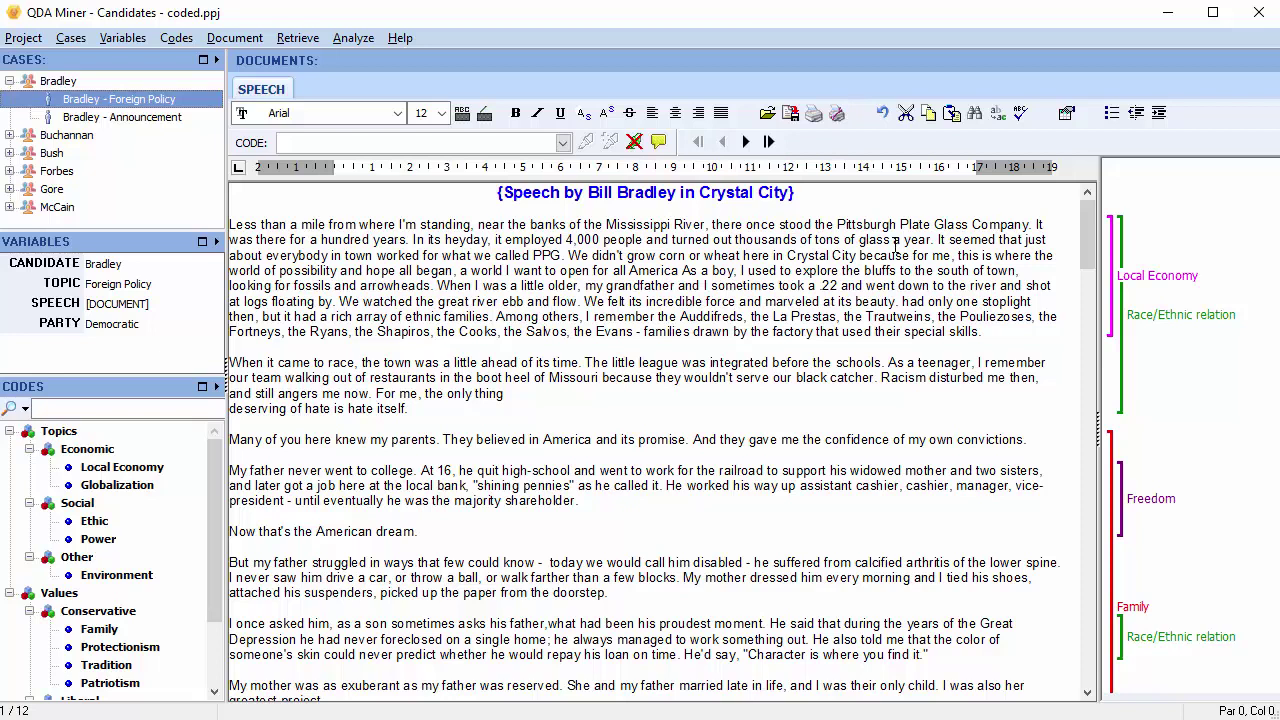
pyautogui.click(902, 240)
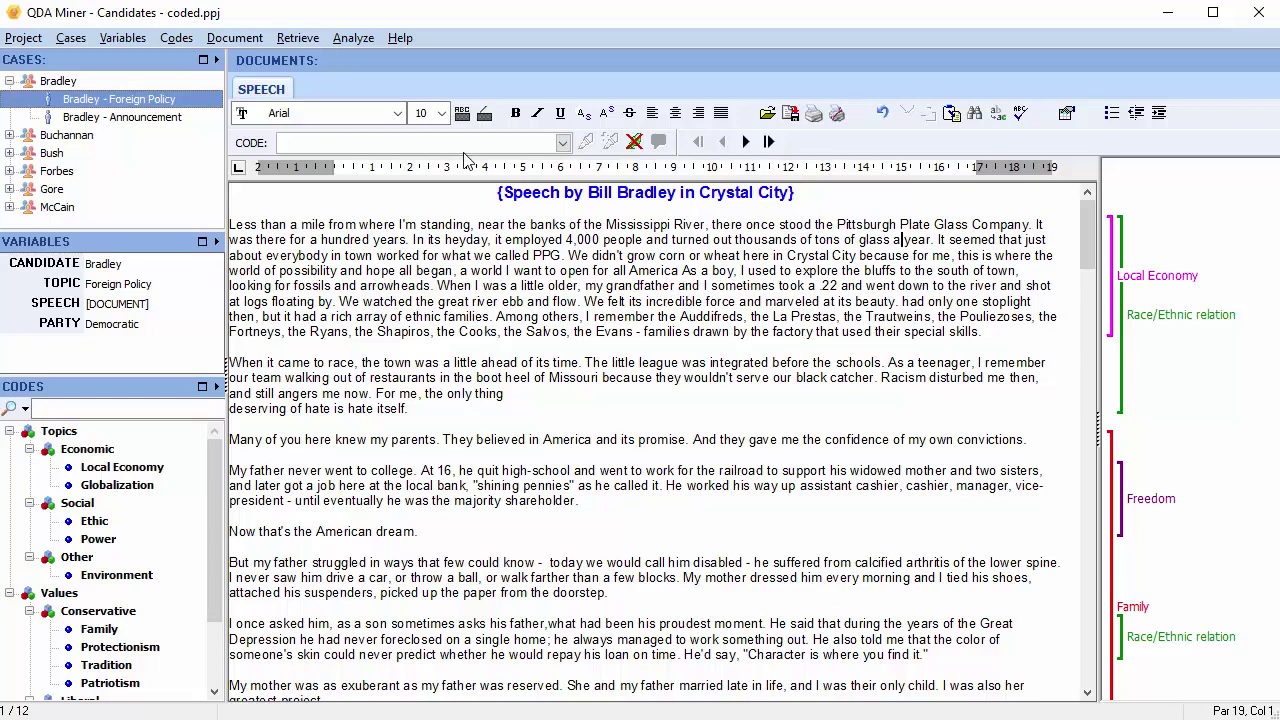
# Step: Run Coding Frequency over the speeches, viewing counts as a table and then as a tree
pyautogui.click(357, 40)
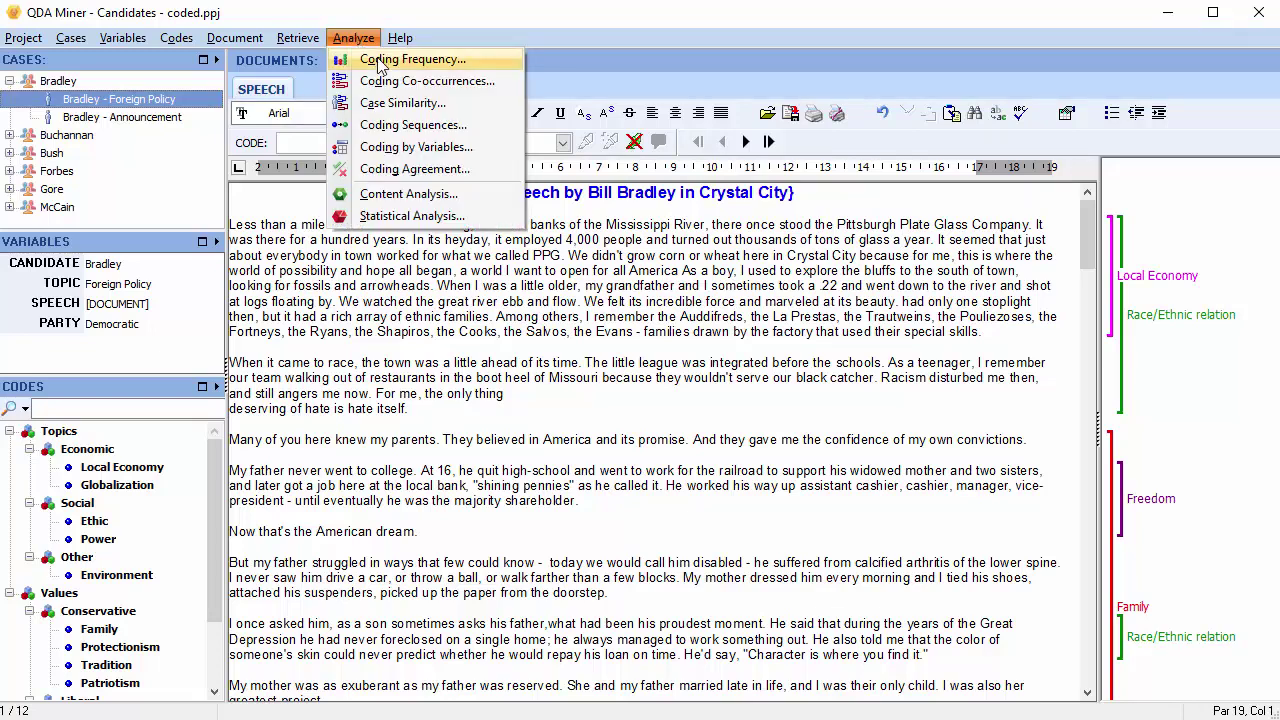
pyautogui.click(380, 62)
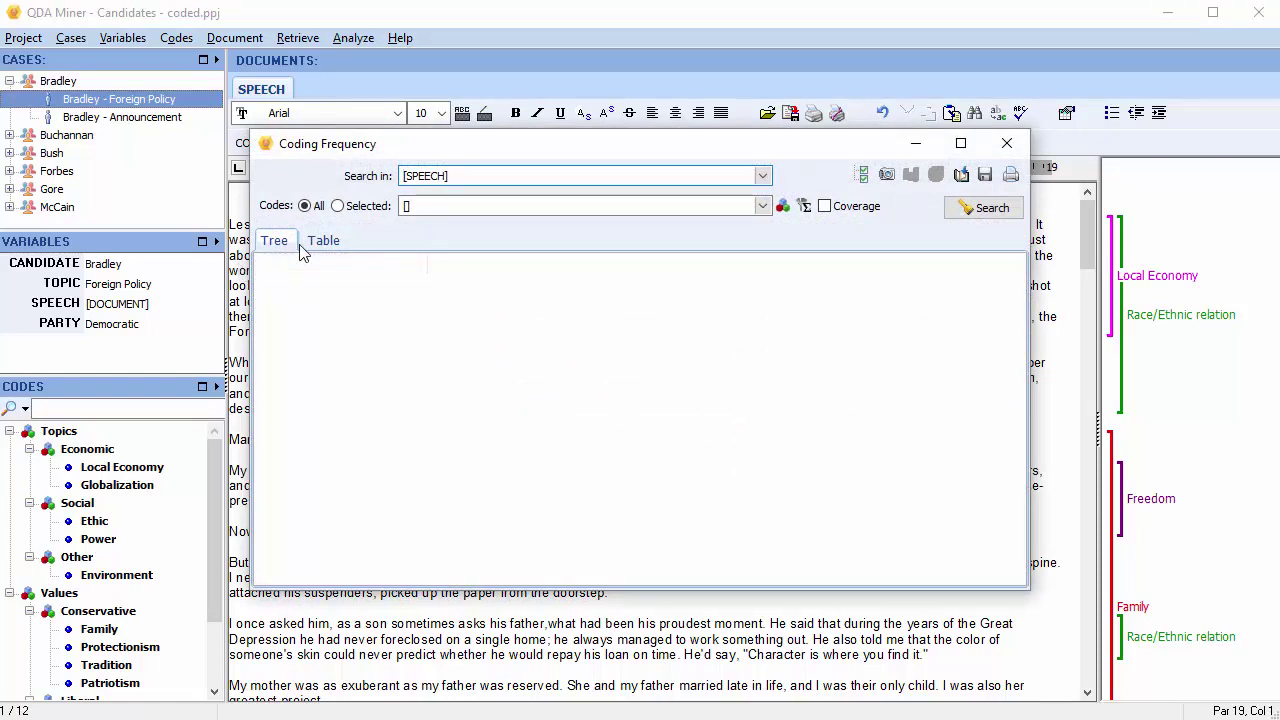
pyautogui.click(997, 210)
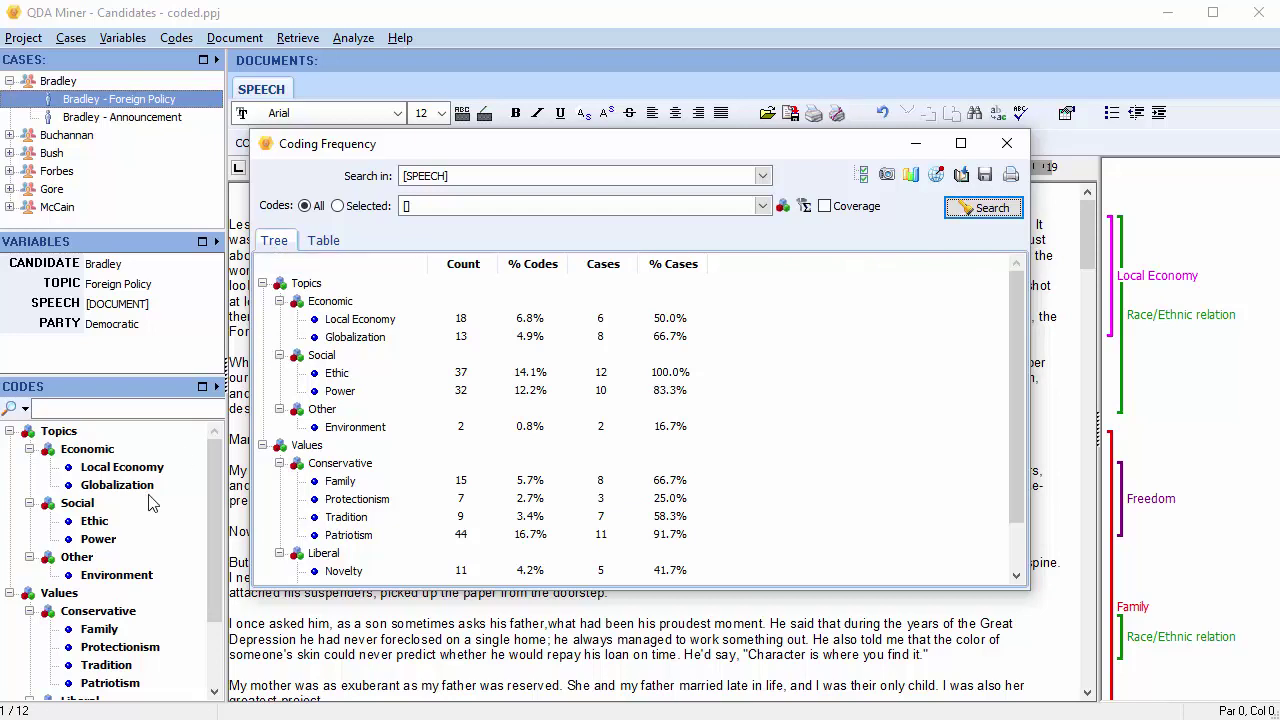
pyautogui.click(333, 243)
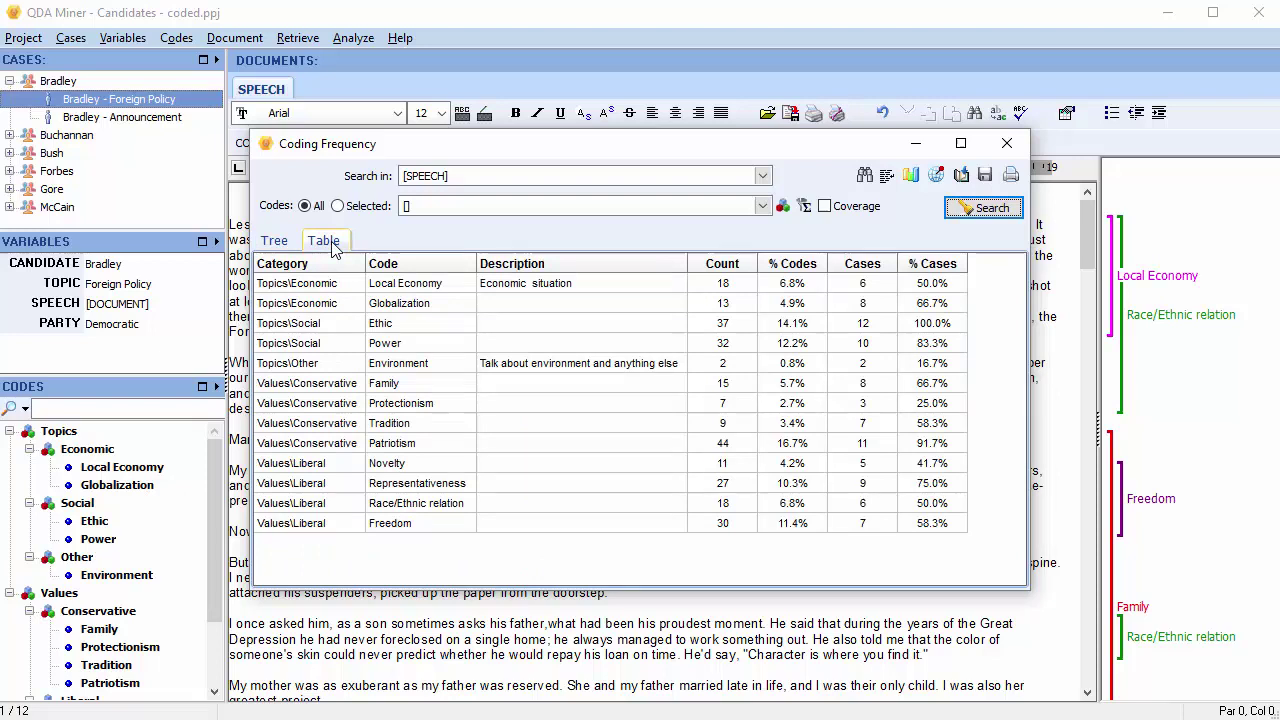
pyautogui.click(276, 246)
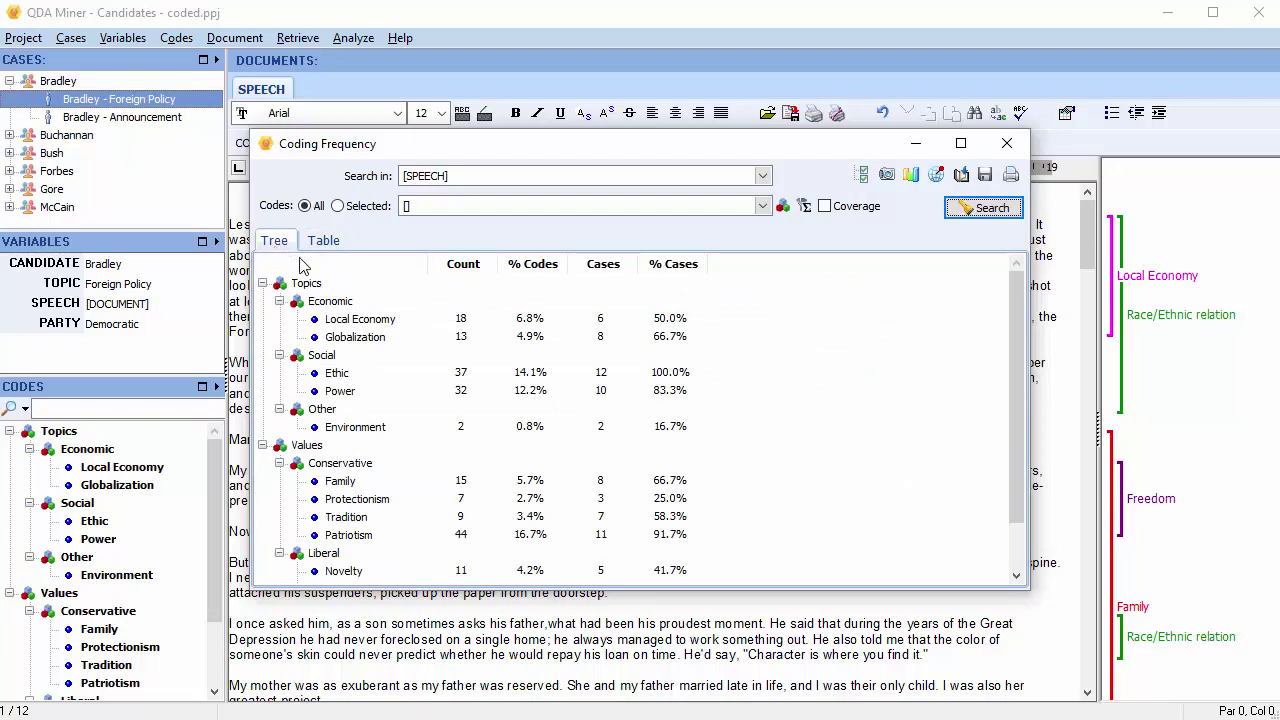
pyautogui.click(343, 321)
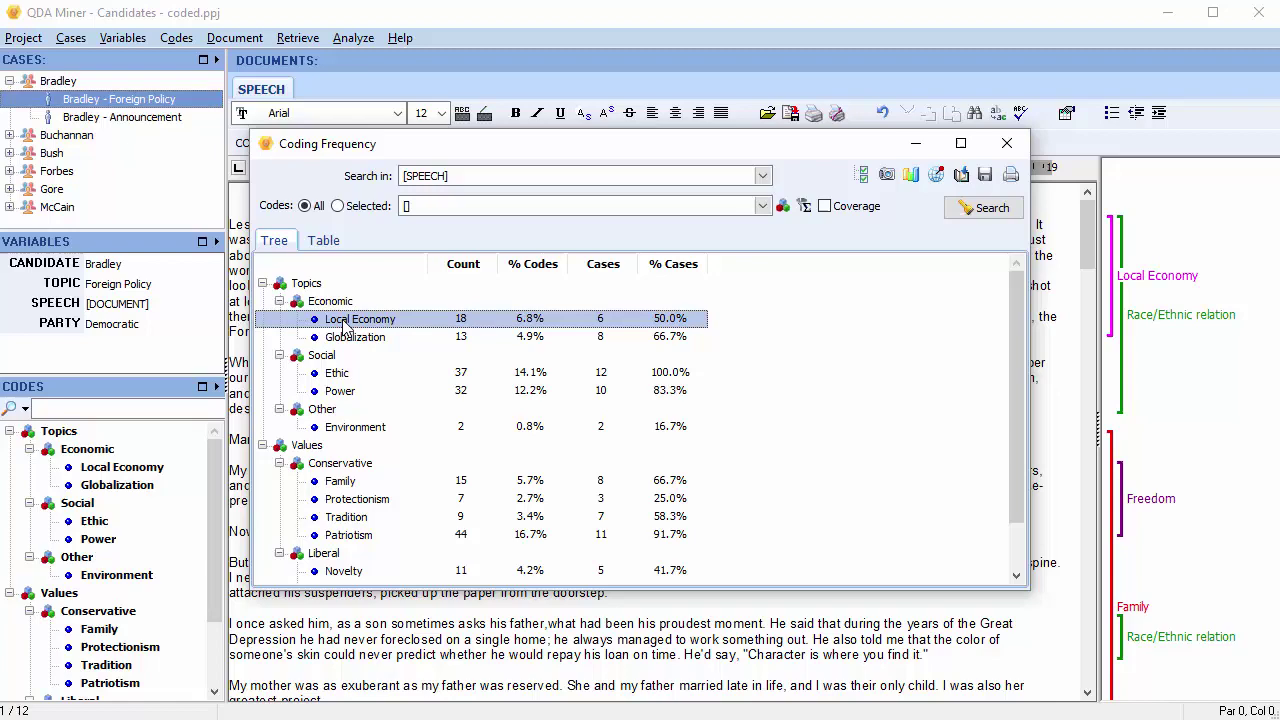
pyautogui.rightClick(344, 326)
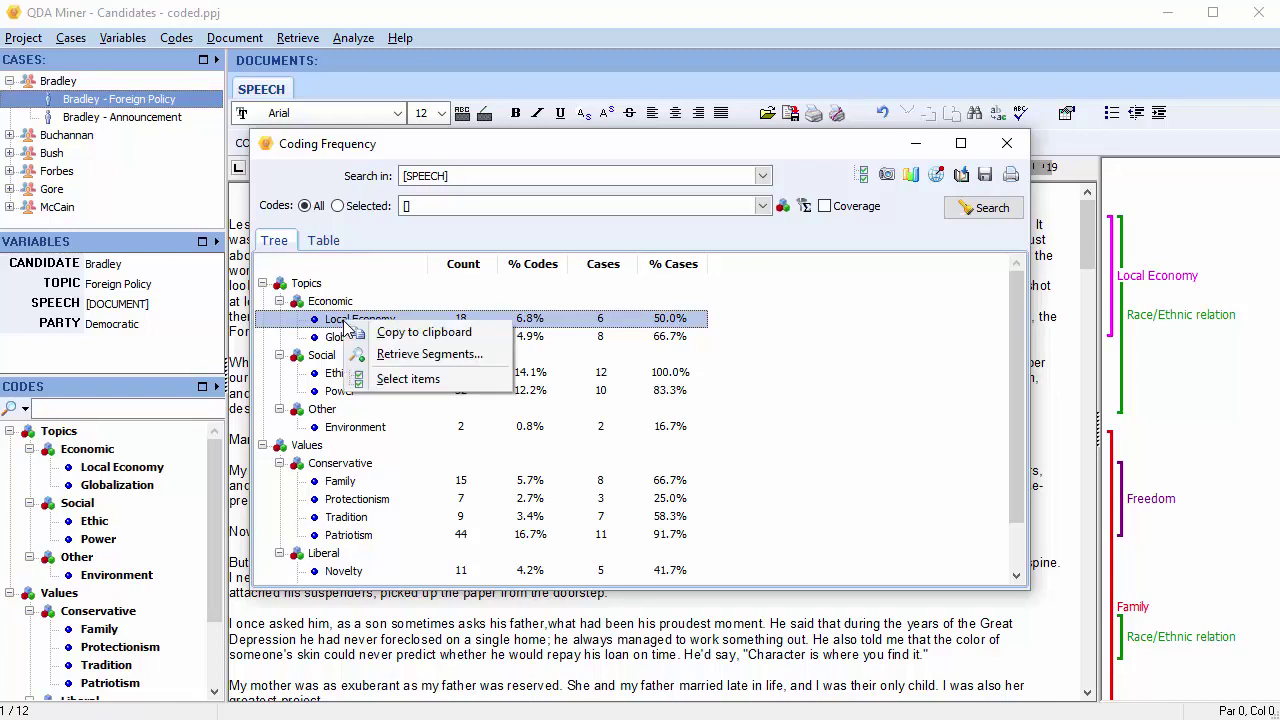
pyautogui.click(397, 358)
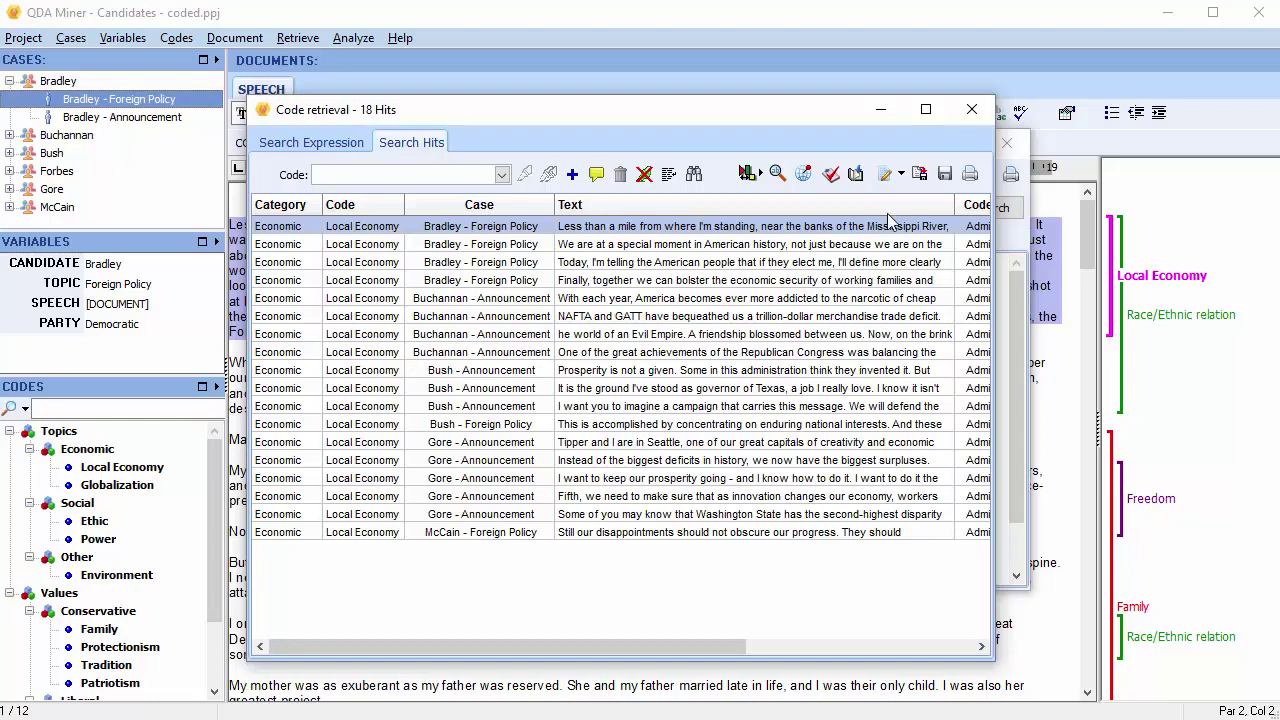
pyautogui.click(971, 110)
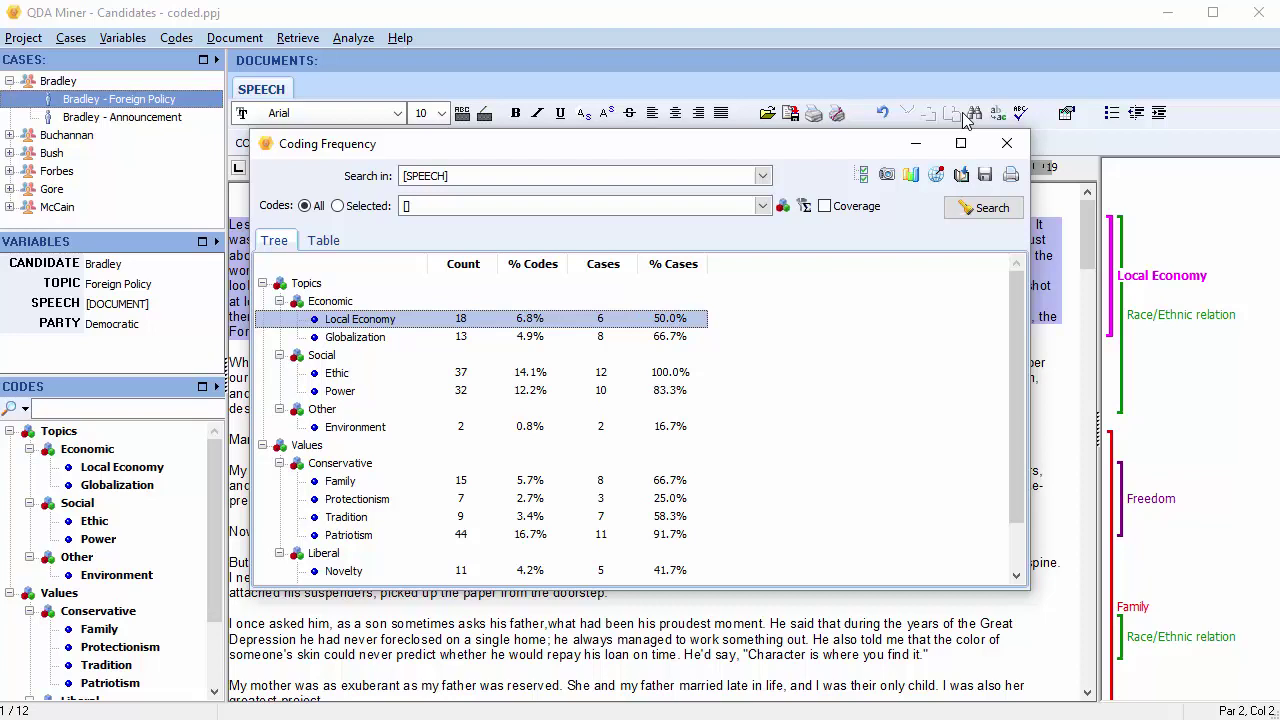
# Step: Retrieve the 100 segments coded Local Economy, Globalization, Ethic or Power, then close the hits
pyautogui.click(864, 177)
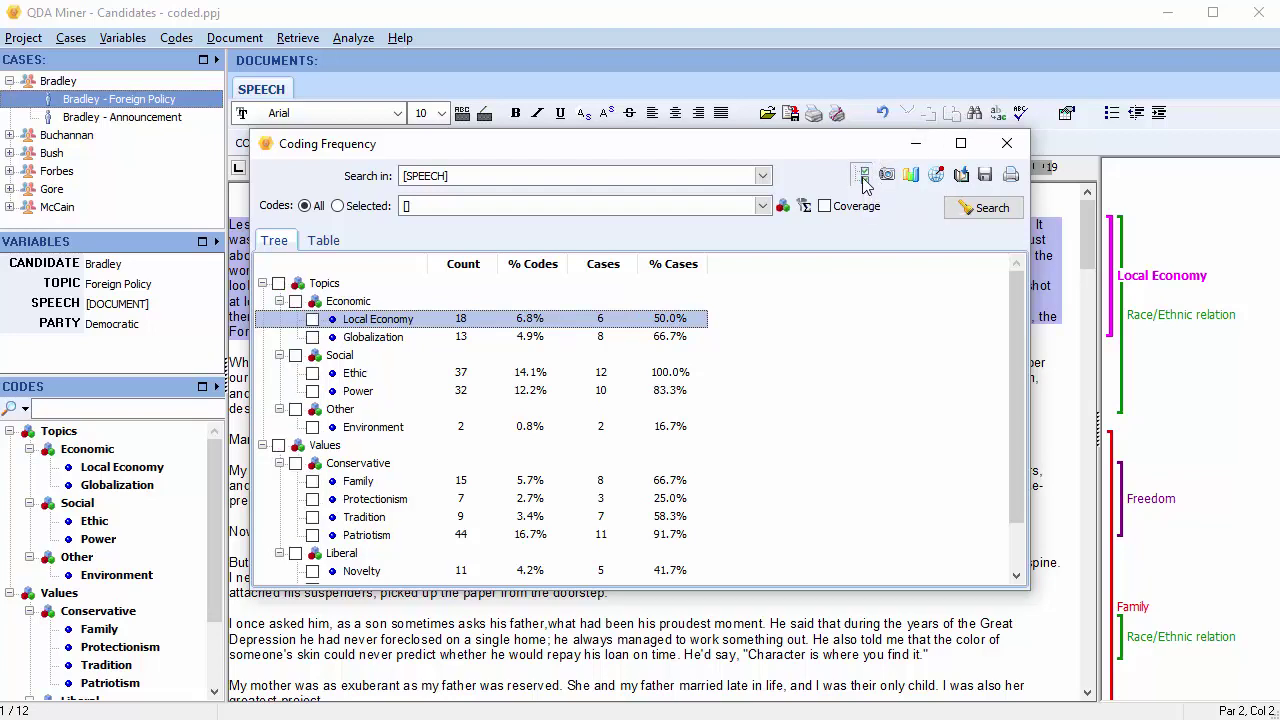
pyautogui.click(312, 319)
pyautogui.click(312, 373)
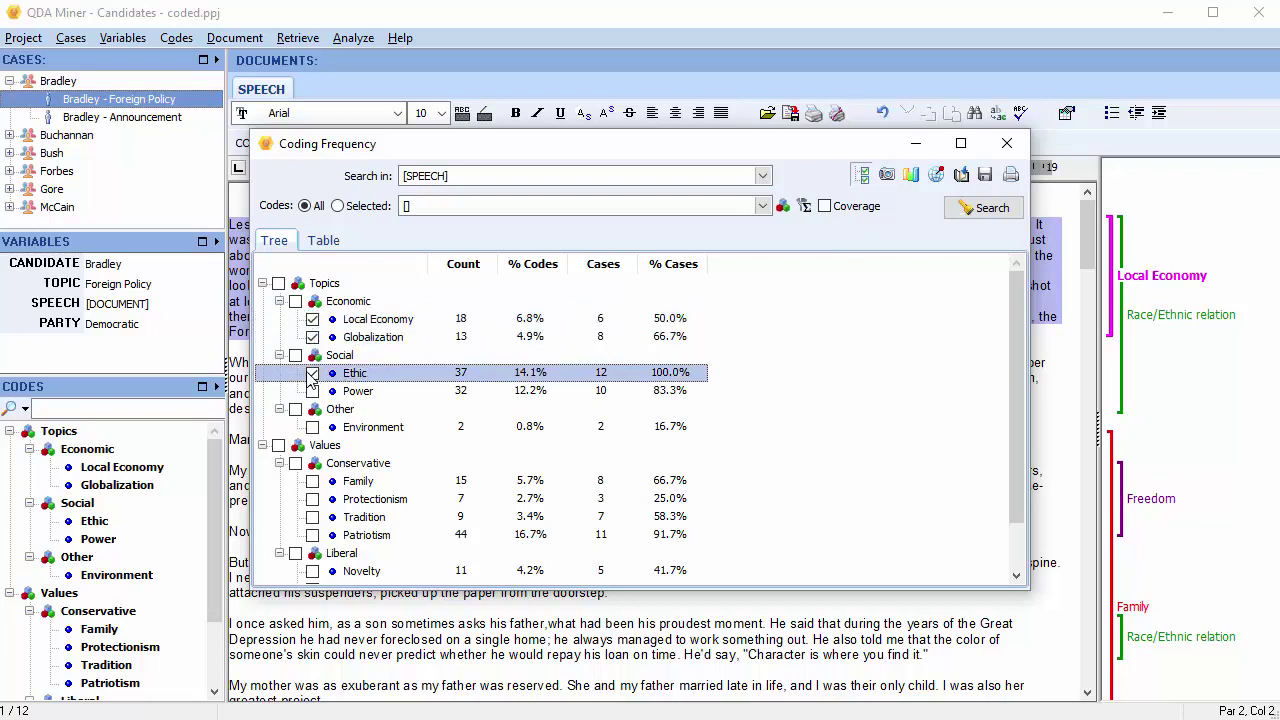
pyautogui.rightClick(416, 395)
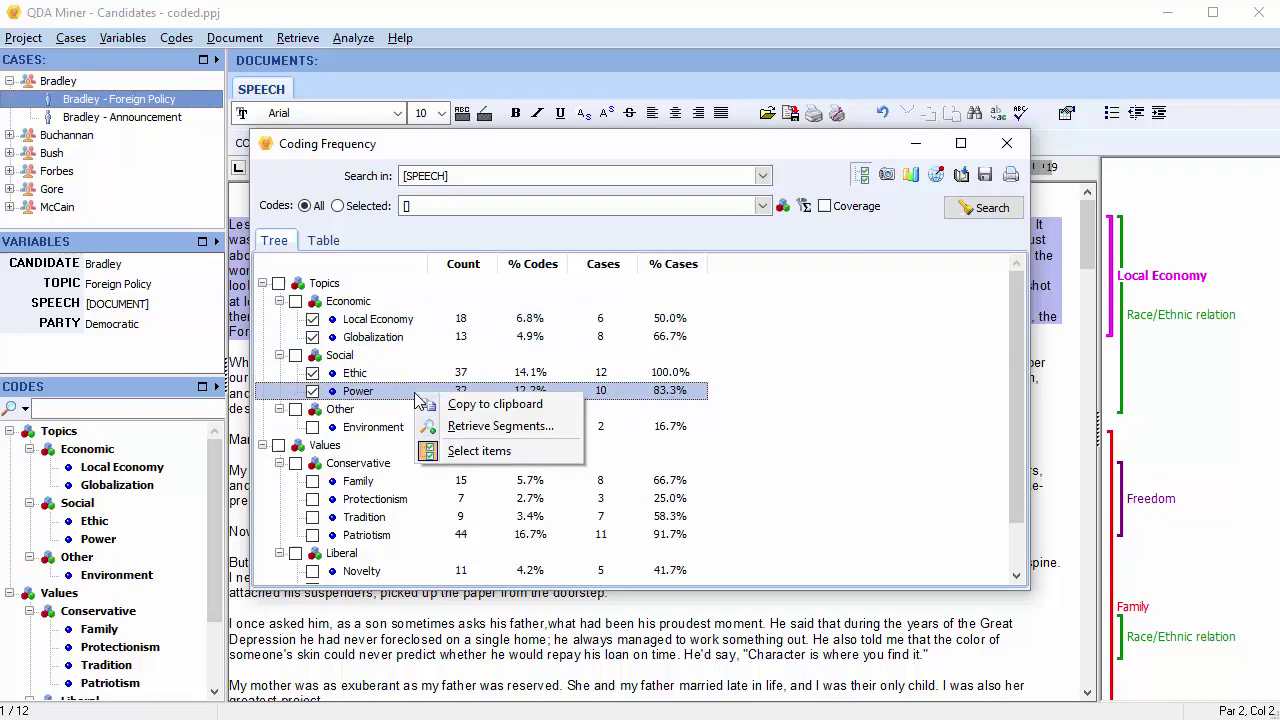
pyautogui.click(468, 430)
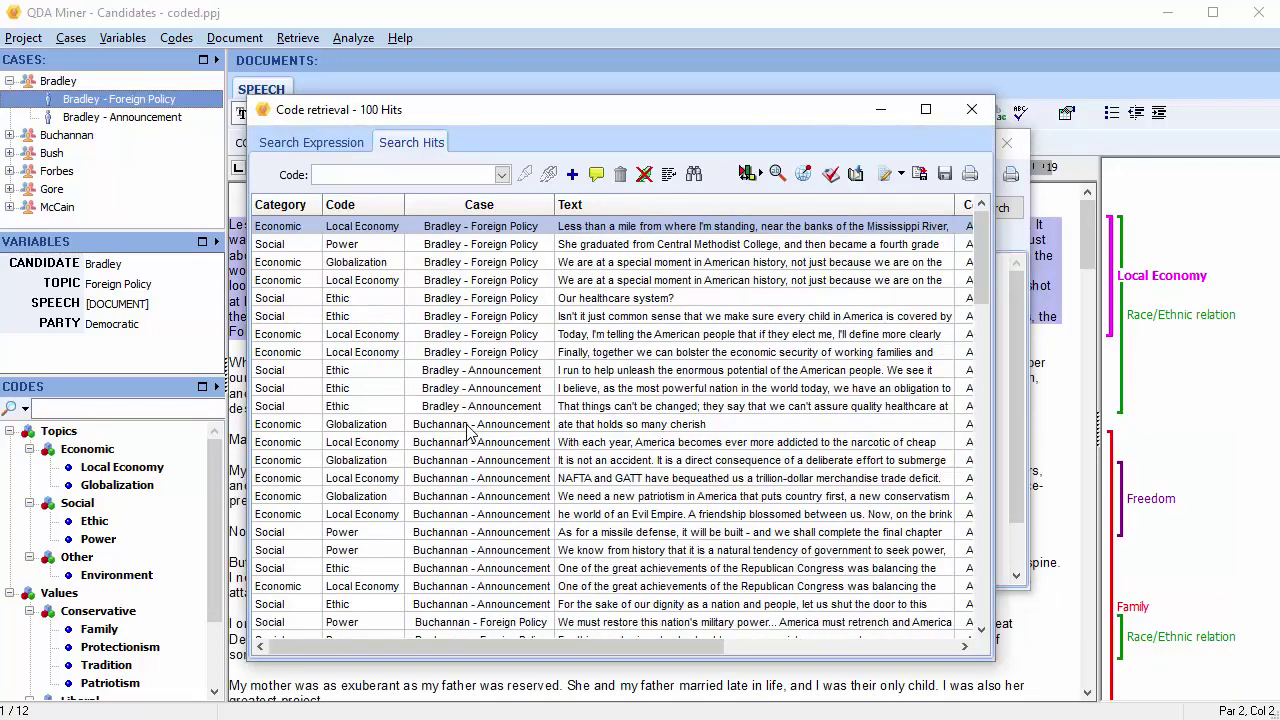
pyautogui.click(972, 110)
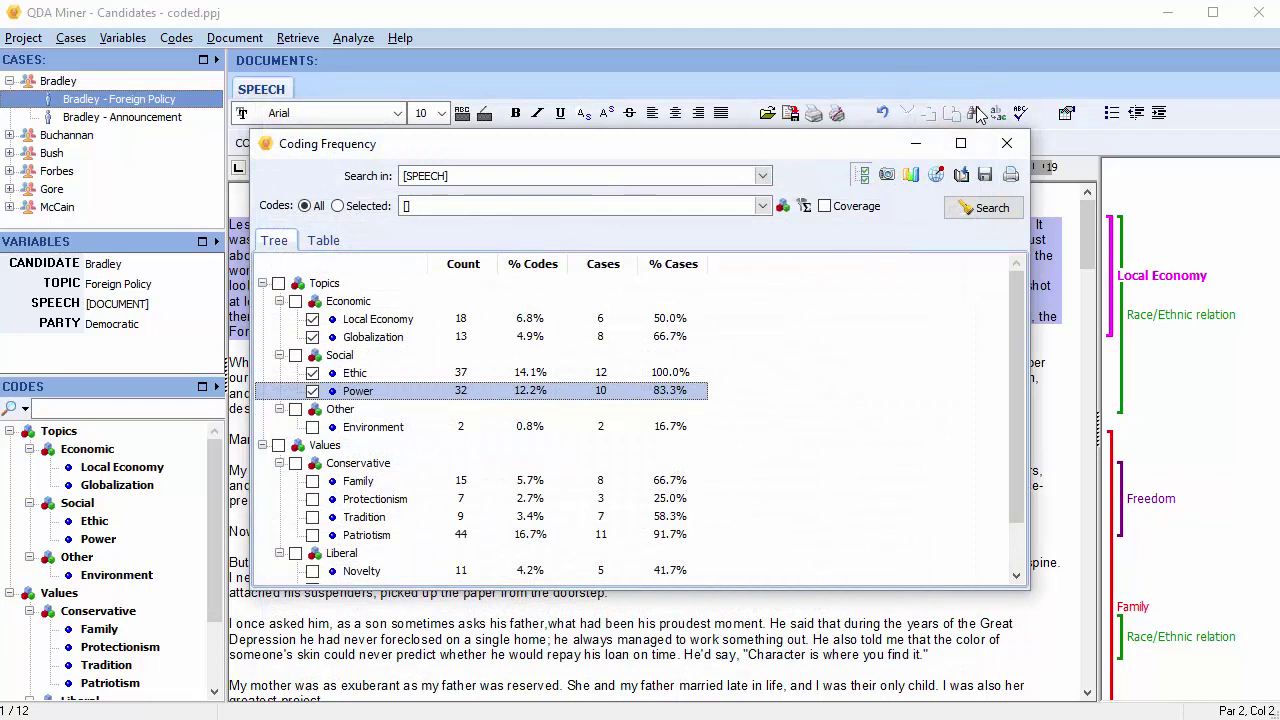
# Step: From the frequency table, retrieve the 65 segments coded Local Economy, Power or Family
pyautogui.click(326, 242)
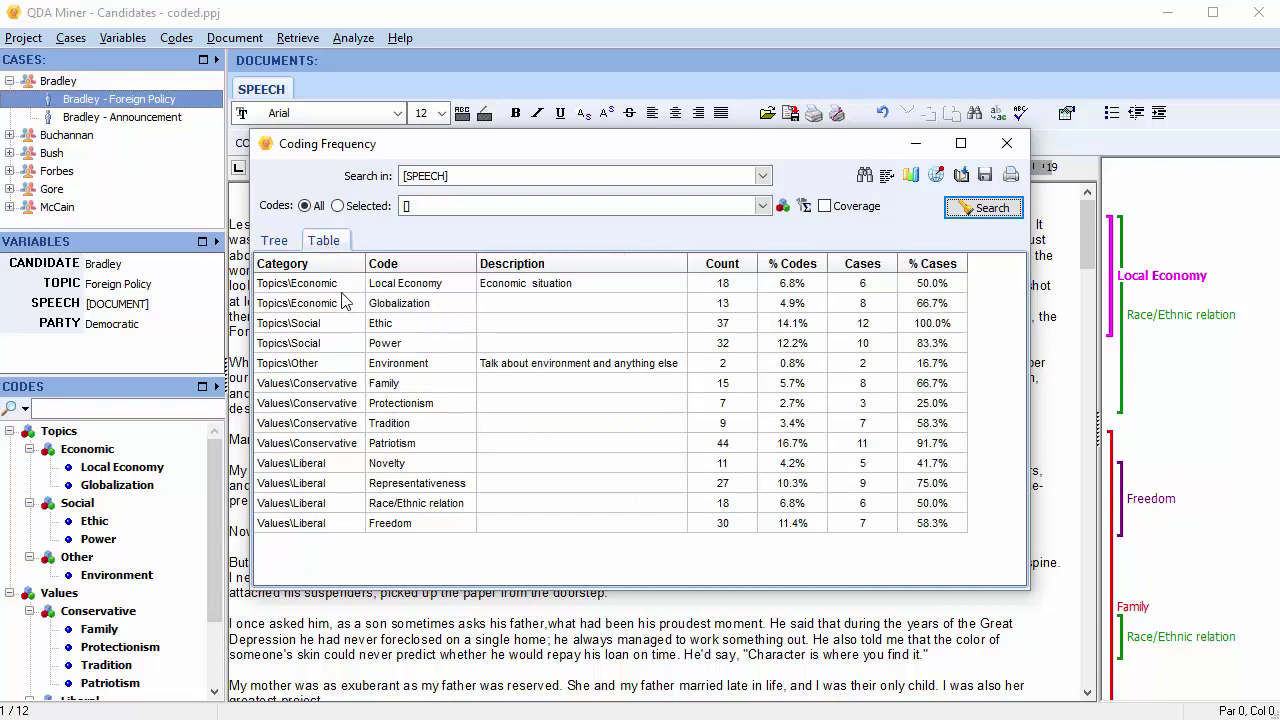
pyautogui.click(338, 286)
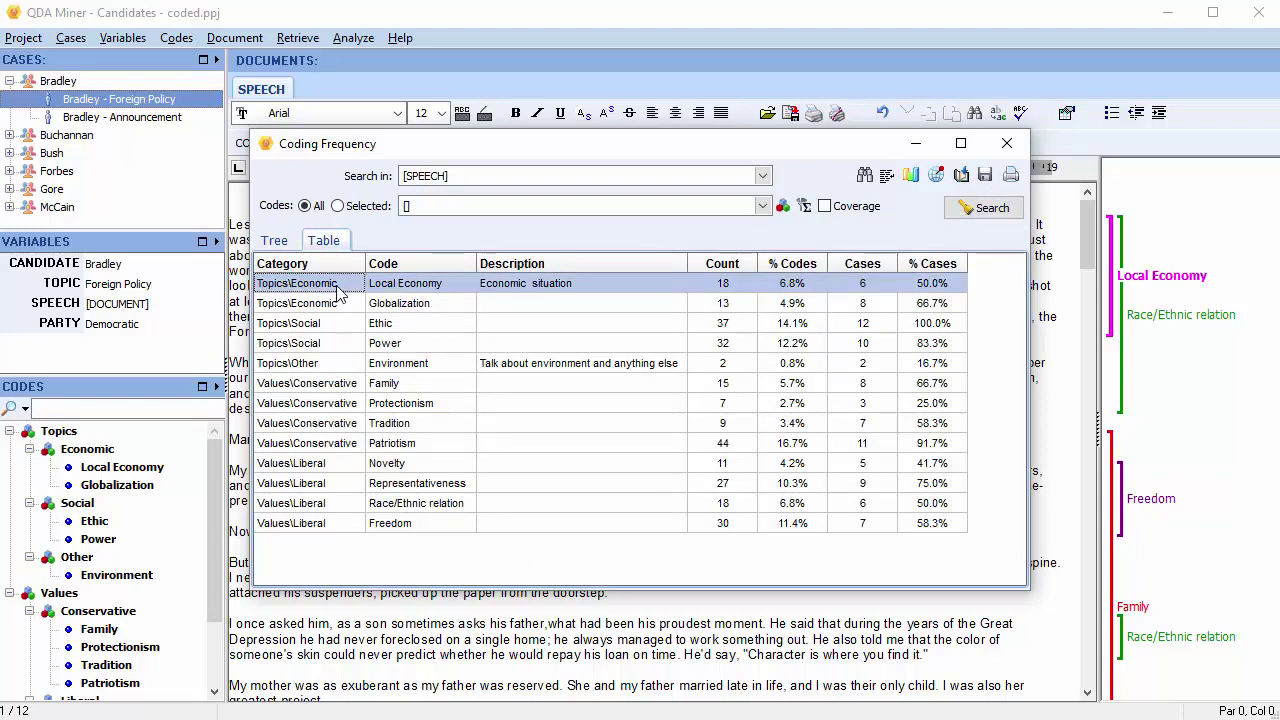
pyautogui.keyDown('ctrl'); pyautogui.click(332, 346); pyautogui.keyUp('ctrl')
pyautogui.keyDown('ctrl'); pyautogui.click(322, 385); pyautogui.keyUp('ctrl')
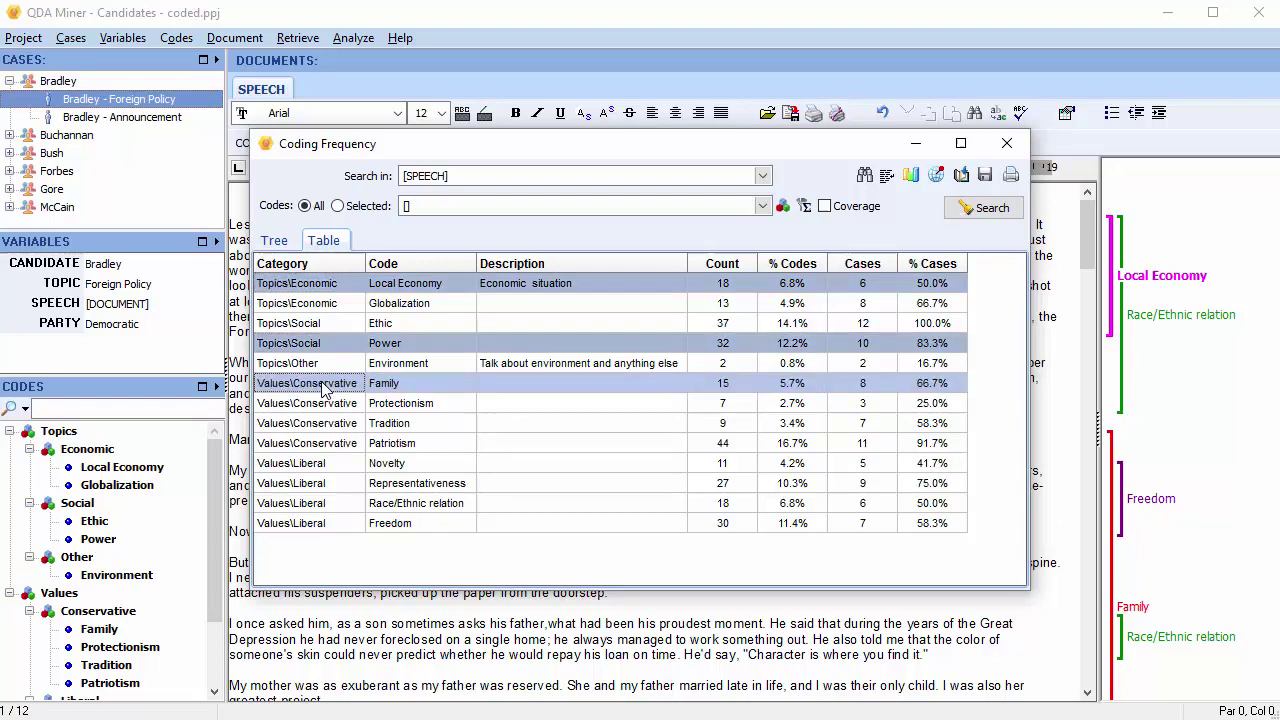
pyautogui.rightClick(324, 388)
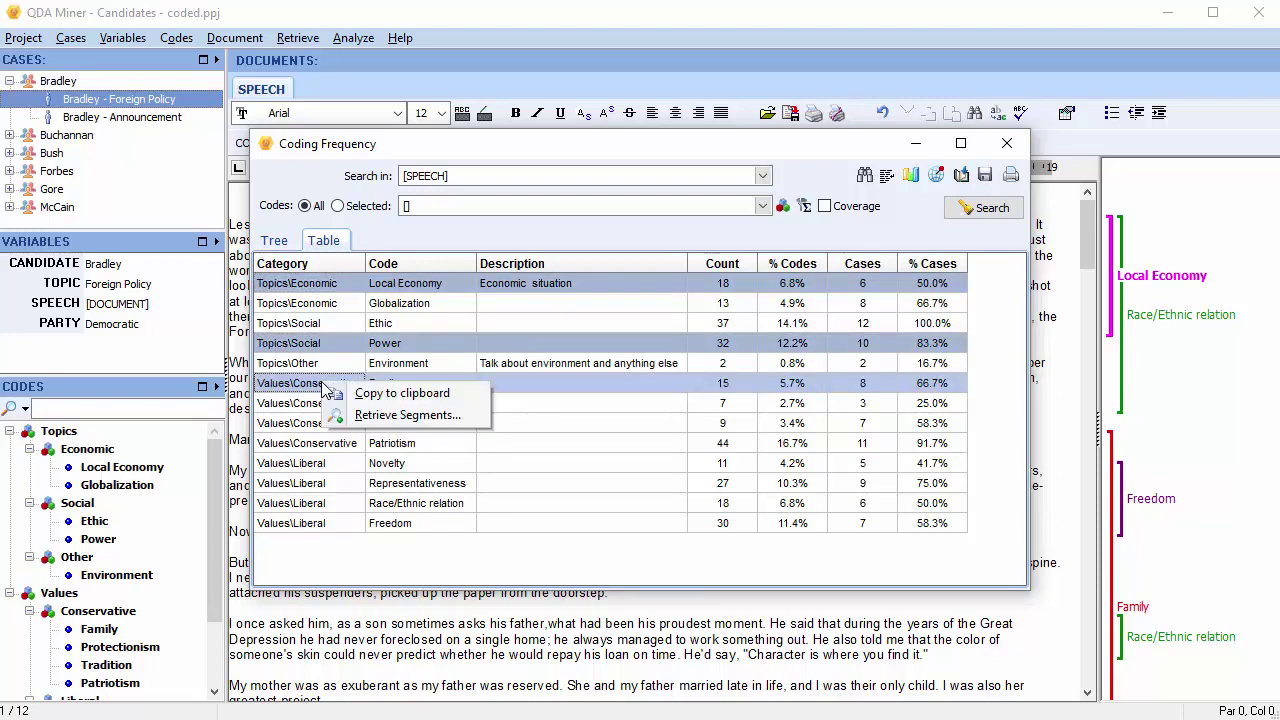
pyautogui.click(424, 416)
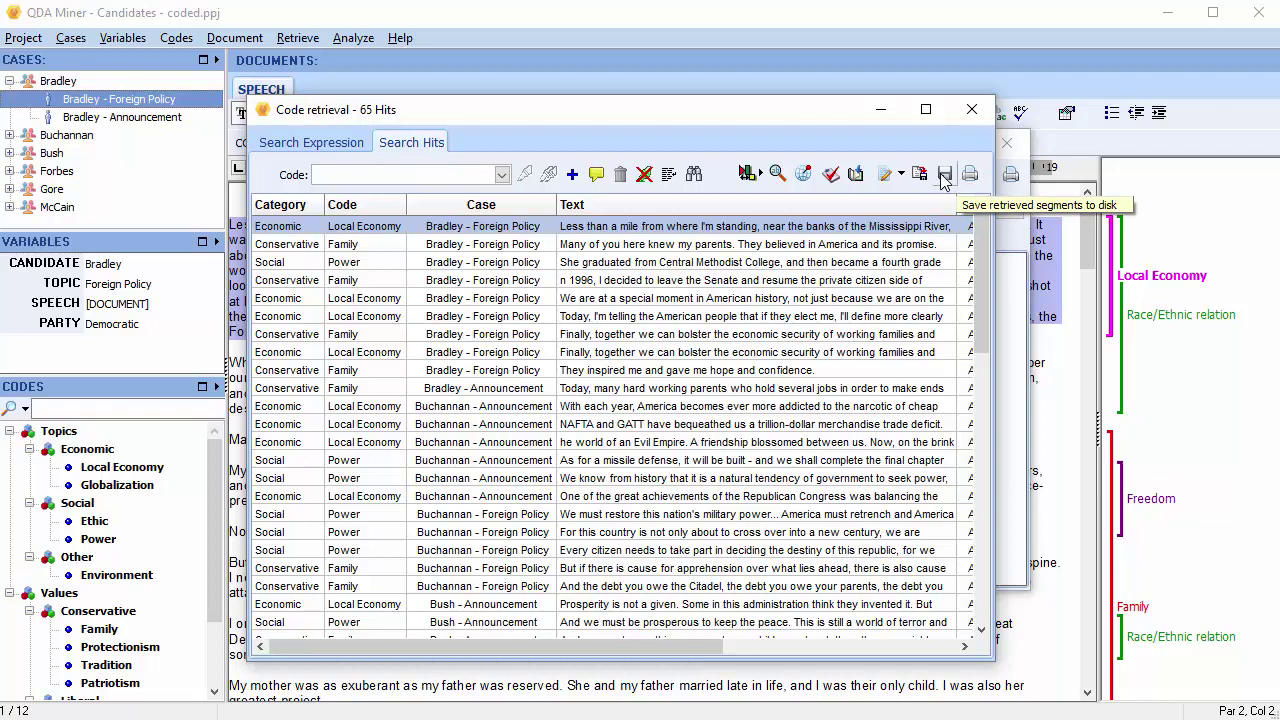
# Step: Sort the 65 retrieved hits by case and move the Case column before Category
pyautogui.click(502, 176)
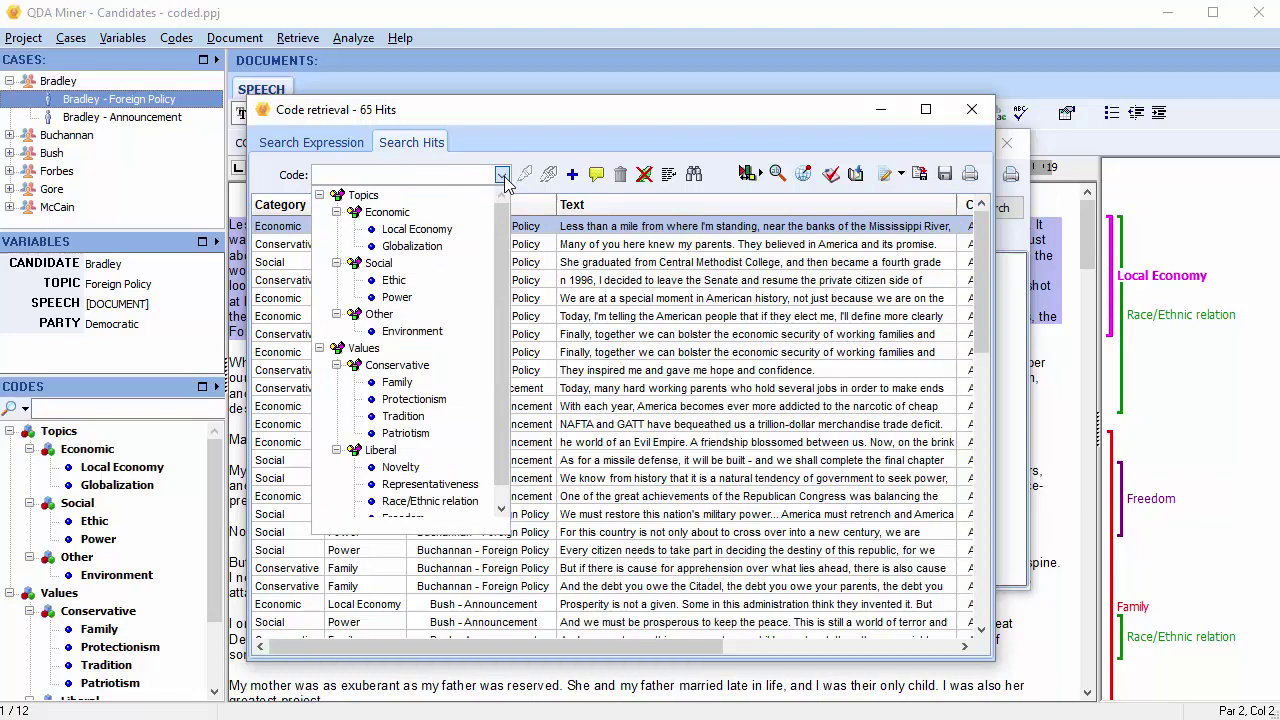
pyautogui.click(503, 176)
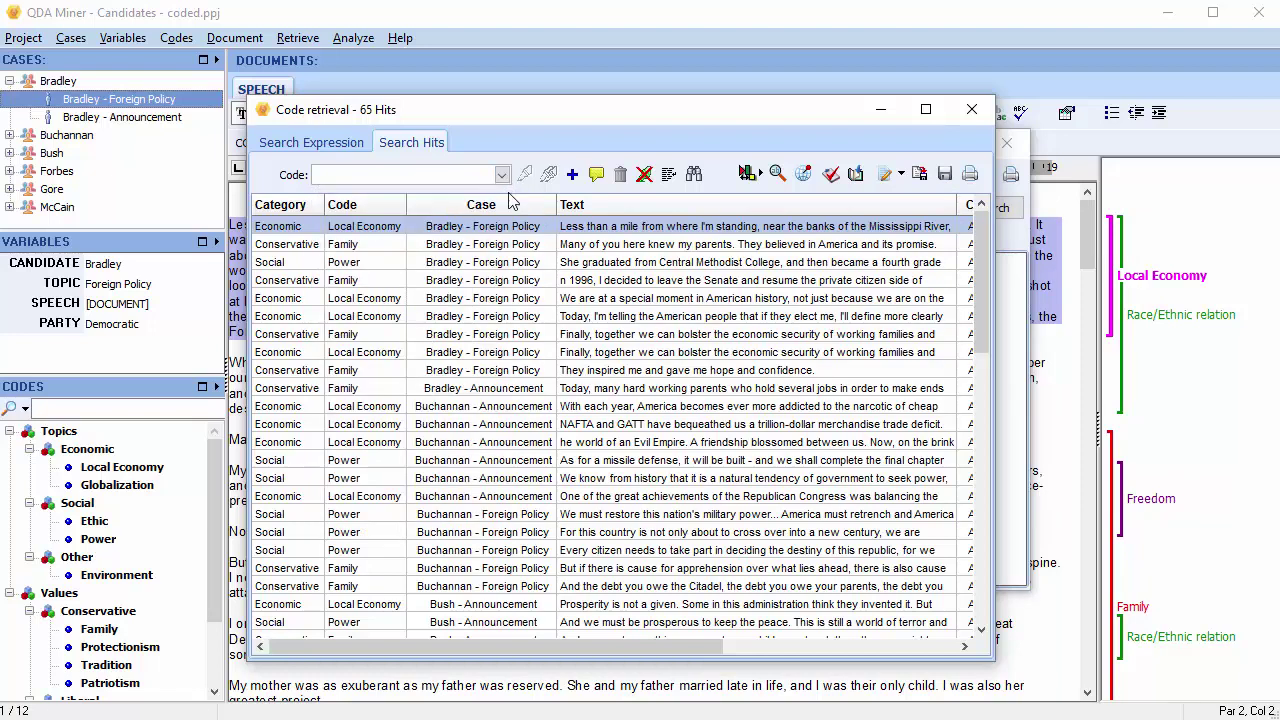
pyautogui.click(512, 206)
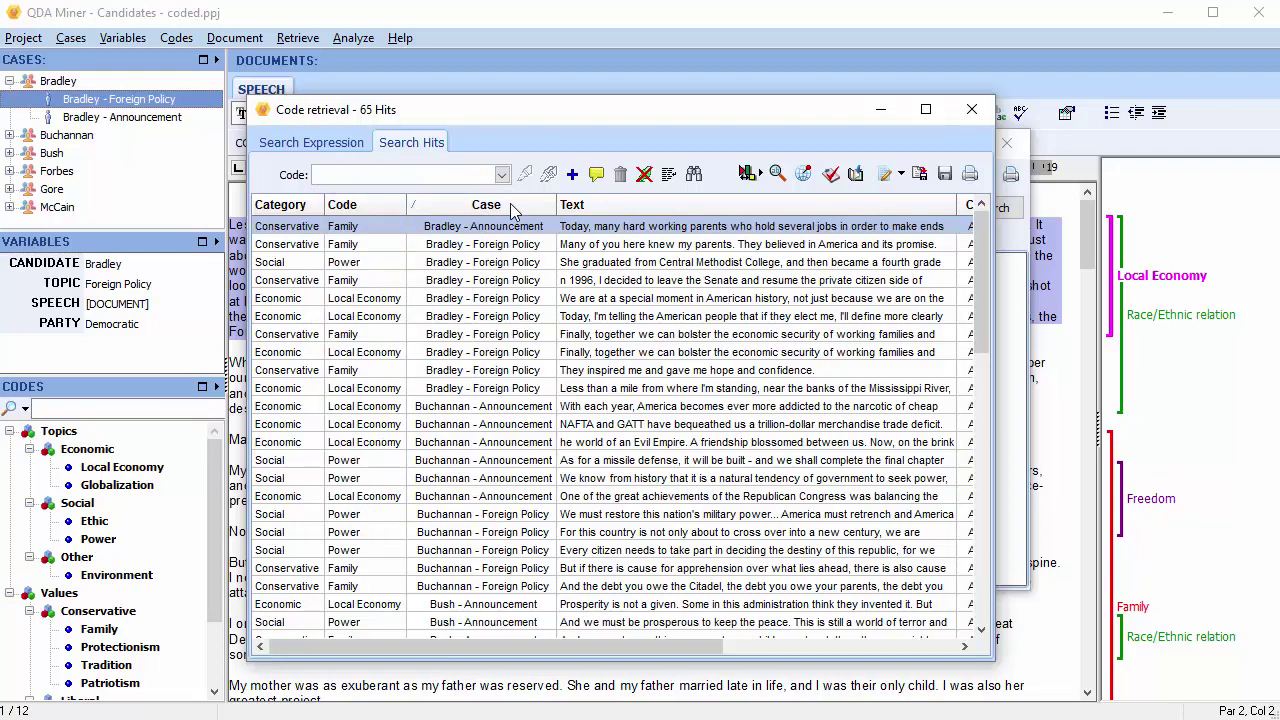
pyautogui.moveTo(512, 210); pyautogui.dragTo(307, 212)
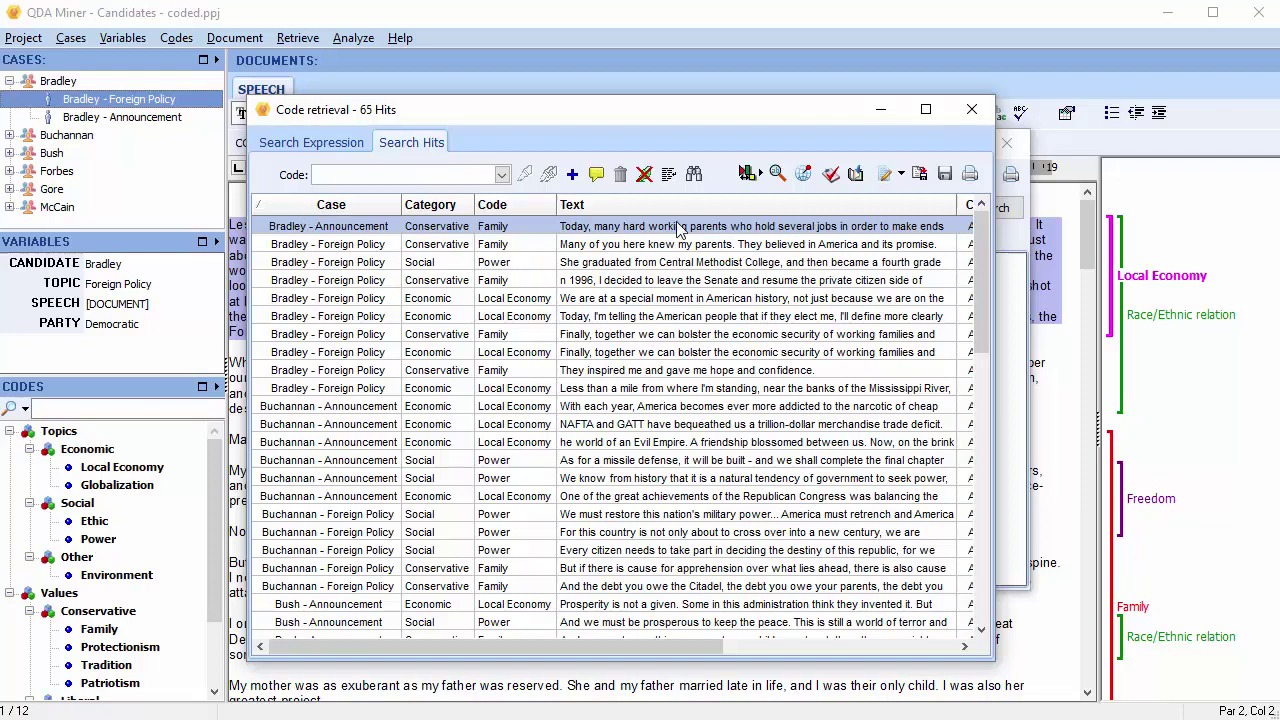
# Step: Close the 65-hit retrieval, switch to the tree view, and chart Local Economy's frequency of 18
pyautogui.click(973, 111)
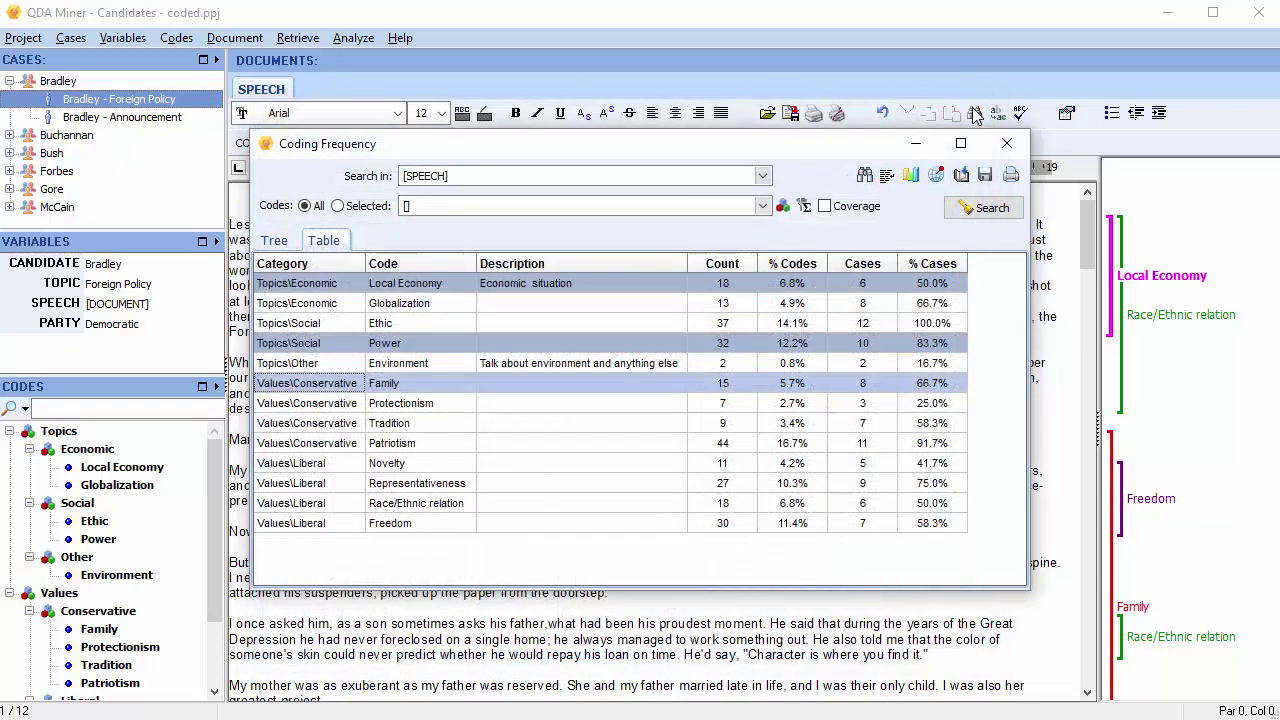
pyautogui.click(273, 241)
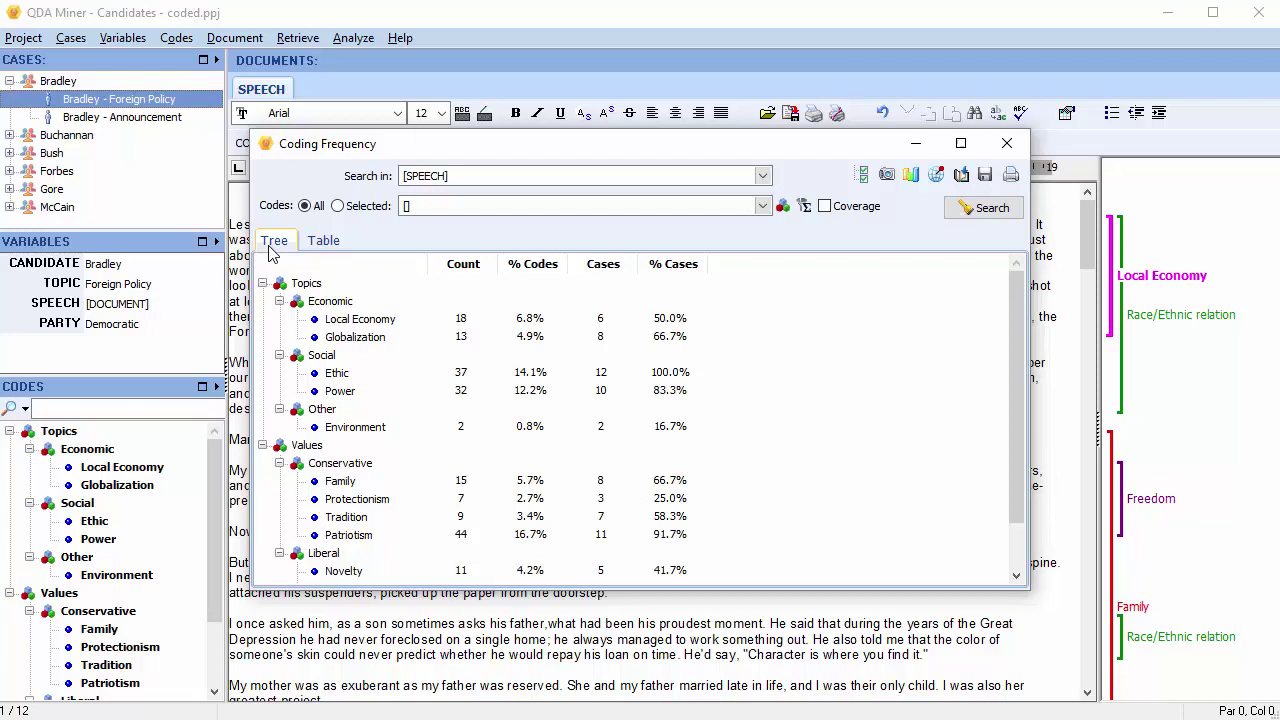
pyautogui.click(343, 320)
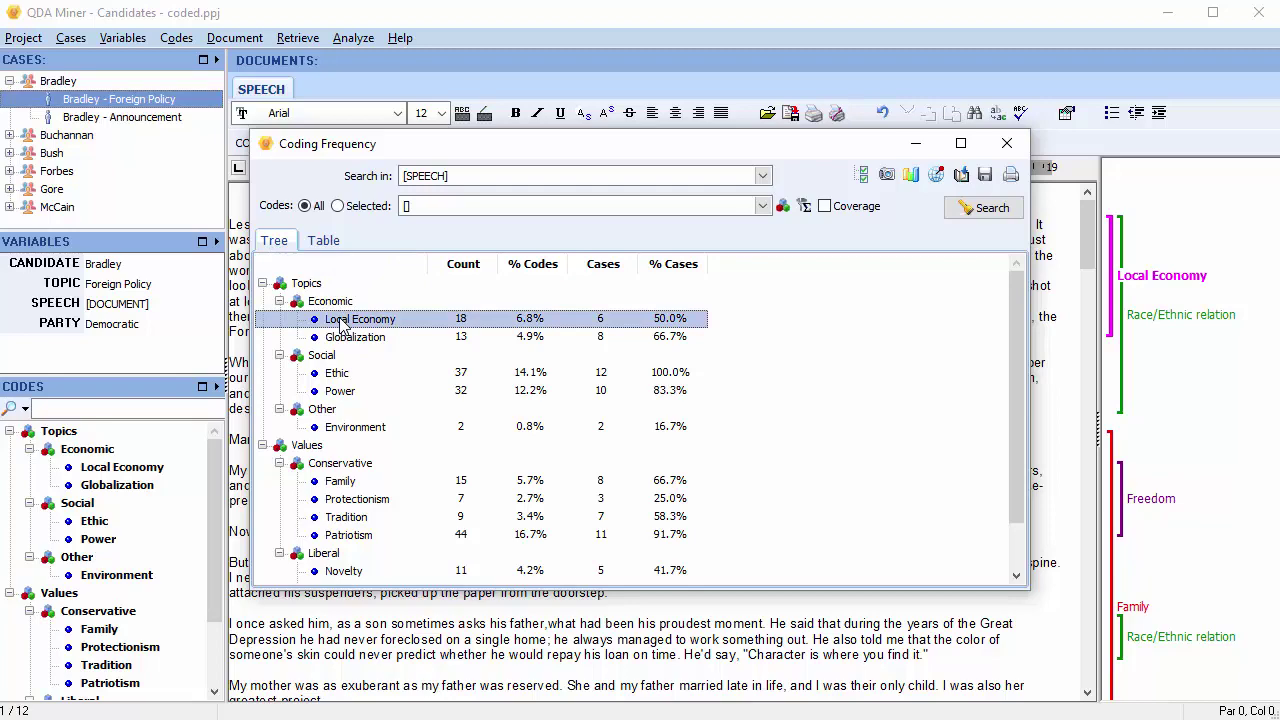
pyautogui.click(911, 176)
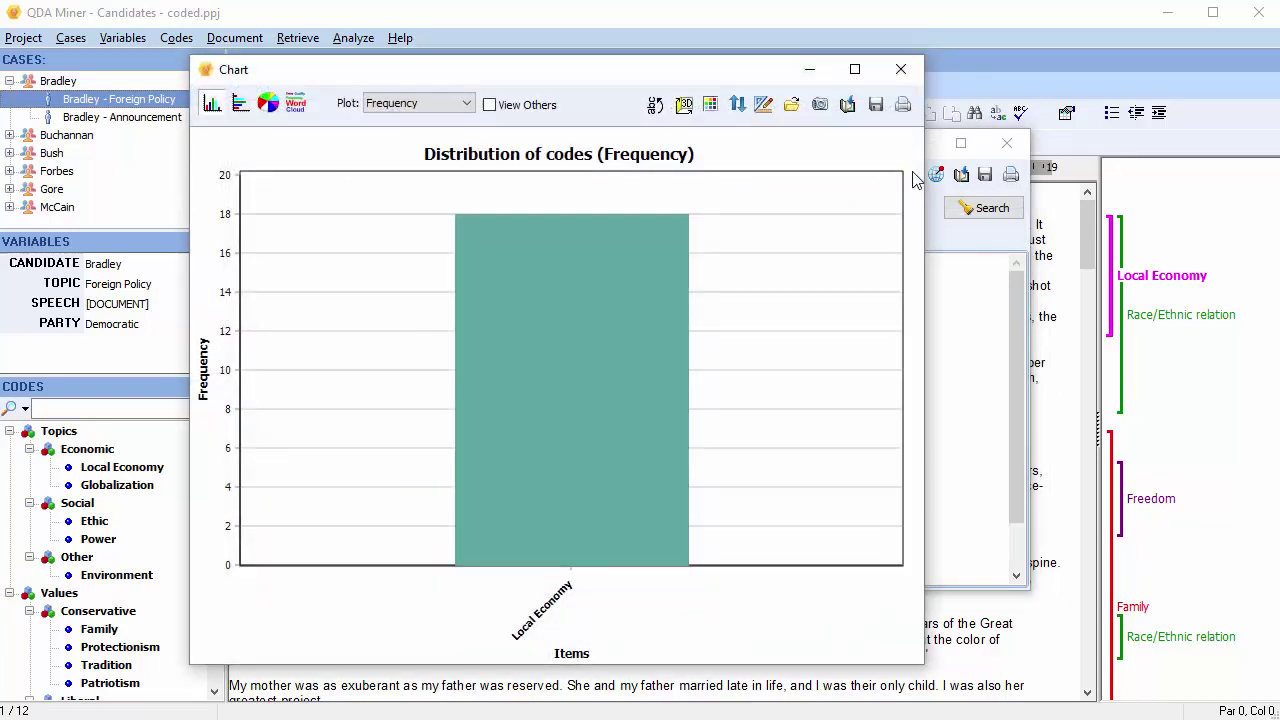
pyautogui.click(903, 70)
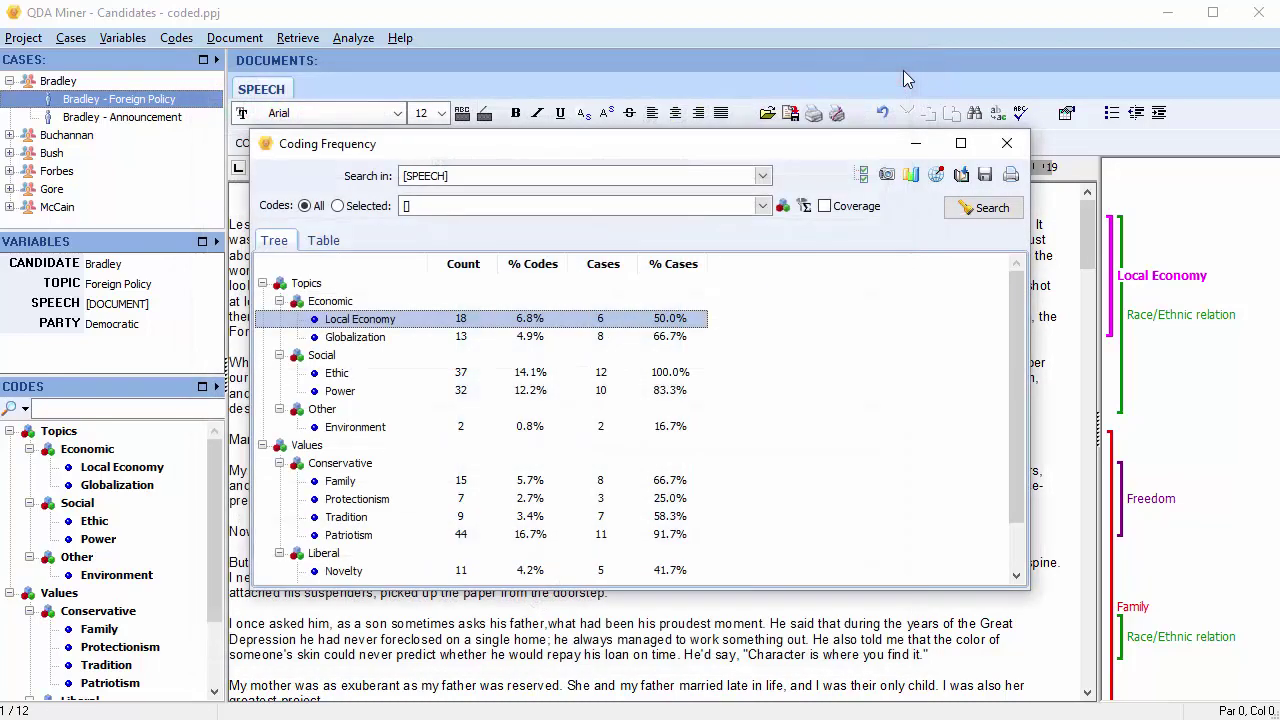
# Step: Bar-chart Local Economy, Globalization, Ethic, Power and Family together, with Ethic highest at 37
pyautogui.click(866, 176)
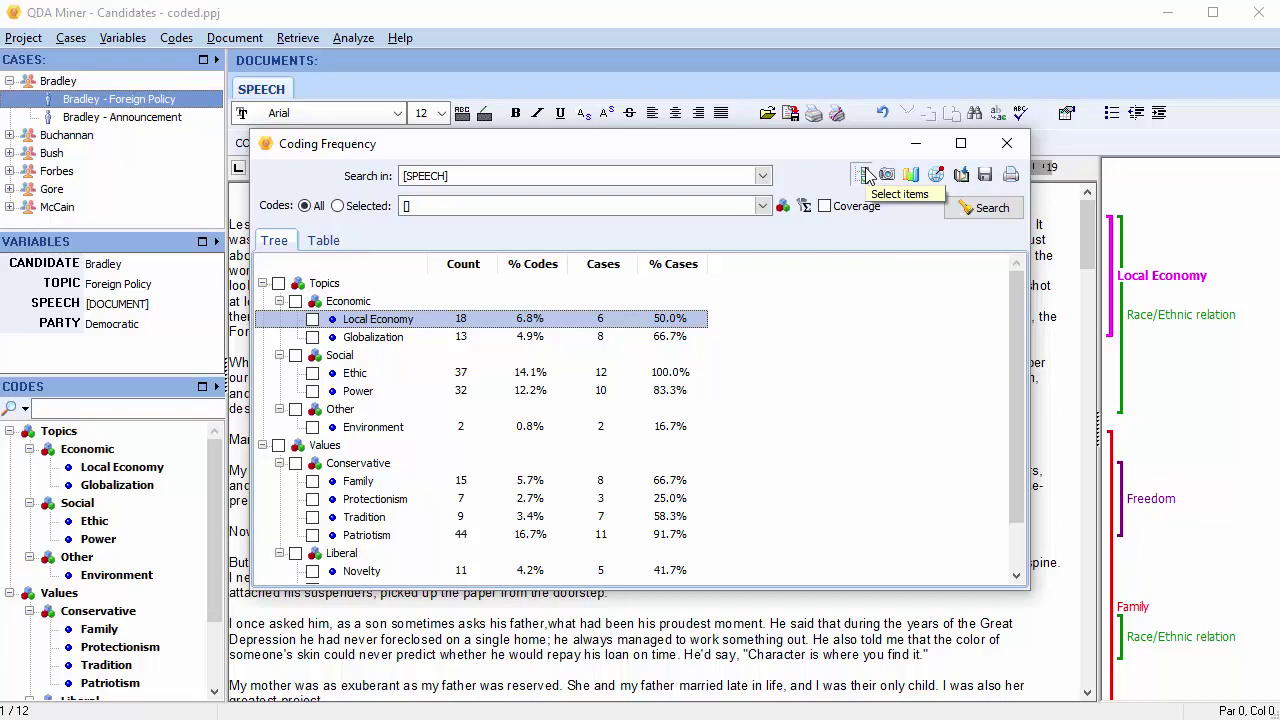
pyautogui.click(312, 319)
pyautogui.click(312, 337)
pyautogui.click(312, 373)
pyautogui.click(312, 391)
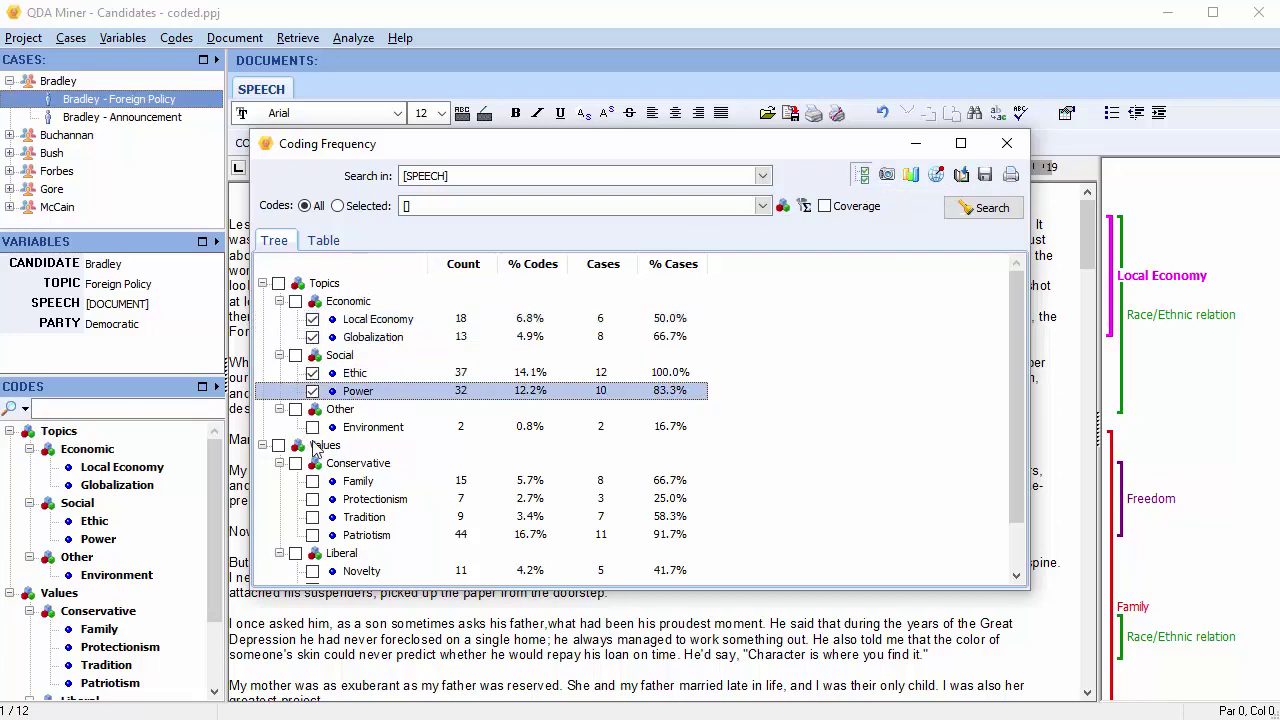
pyautogui.click(313, 482)
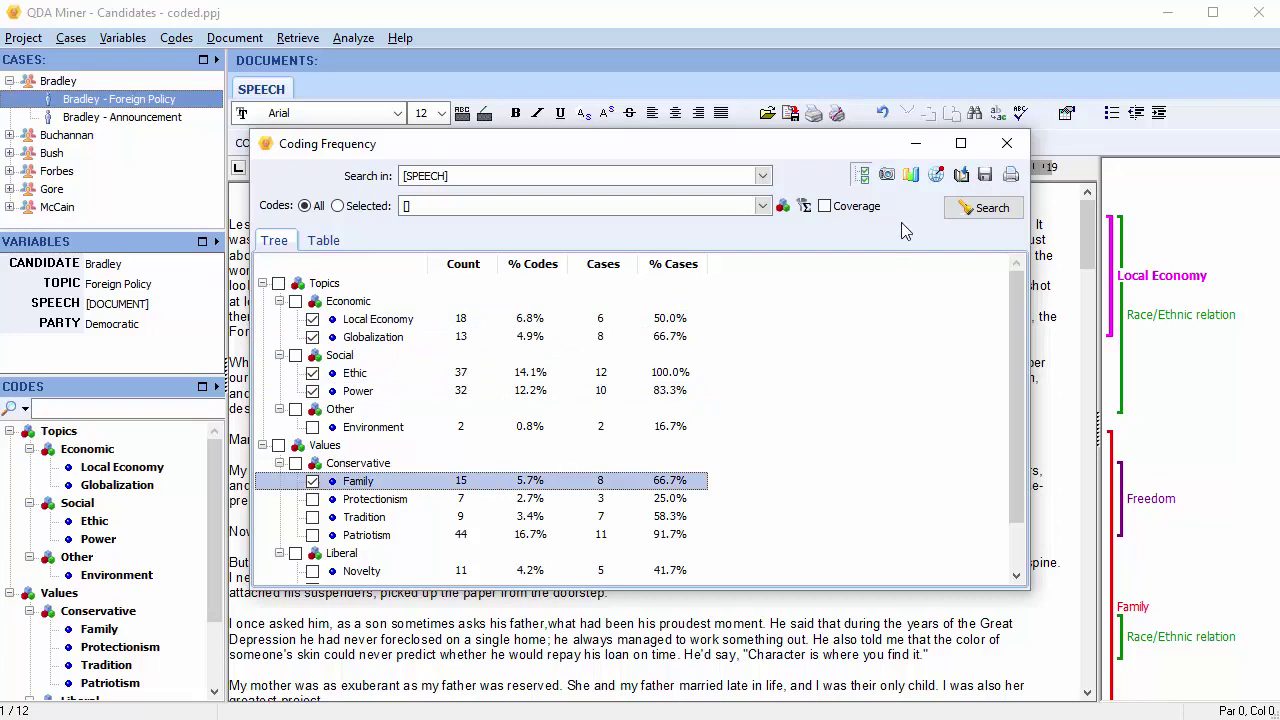
pyautogui.click(911, 176)
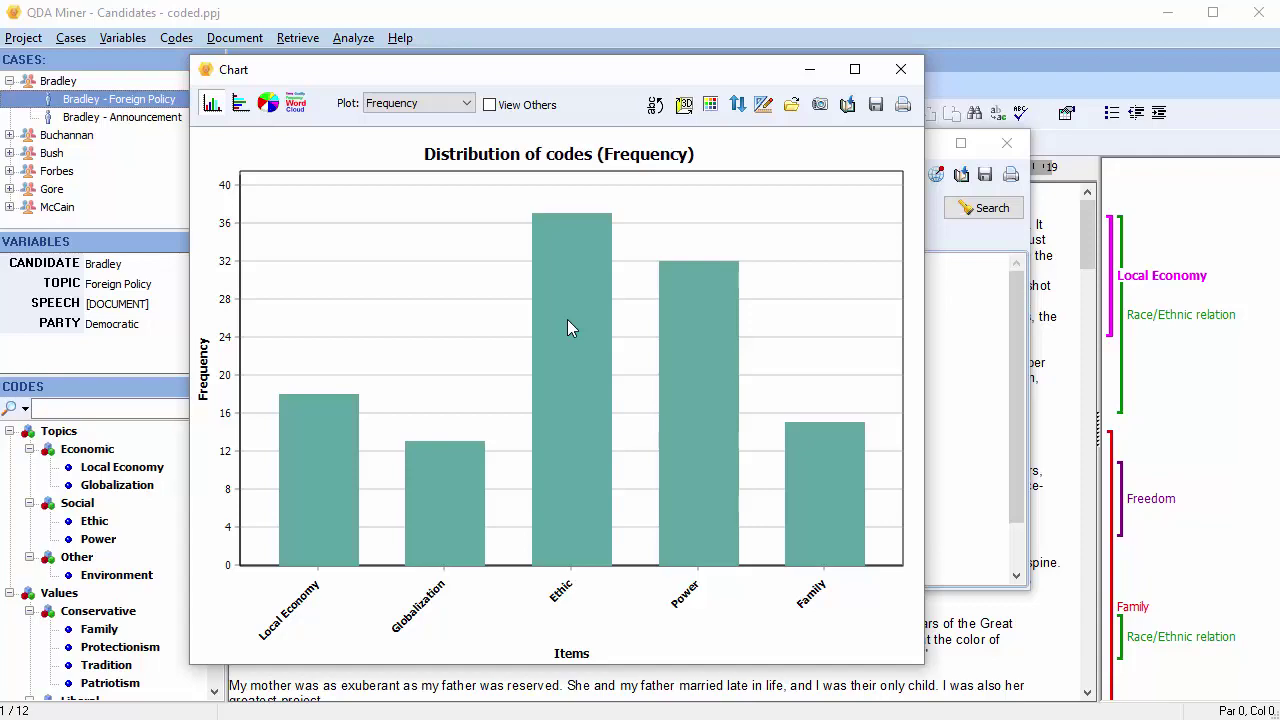
# Step: Retrieve all Ethic-coded segments from the Ethic bar, then close the results
pyautogui.click(567, 319)
pyautogui.rightClick(566, 315)
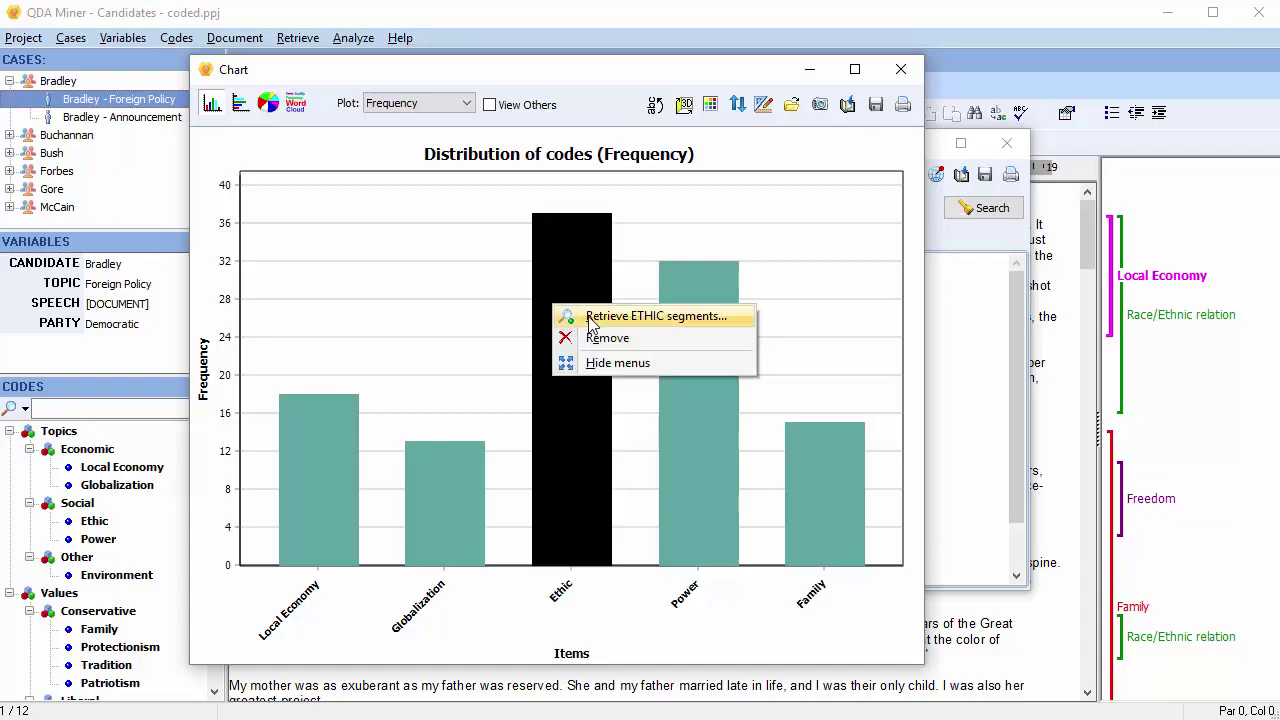
pyautogui.click(588, 318)
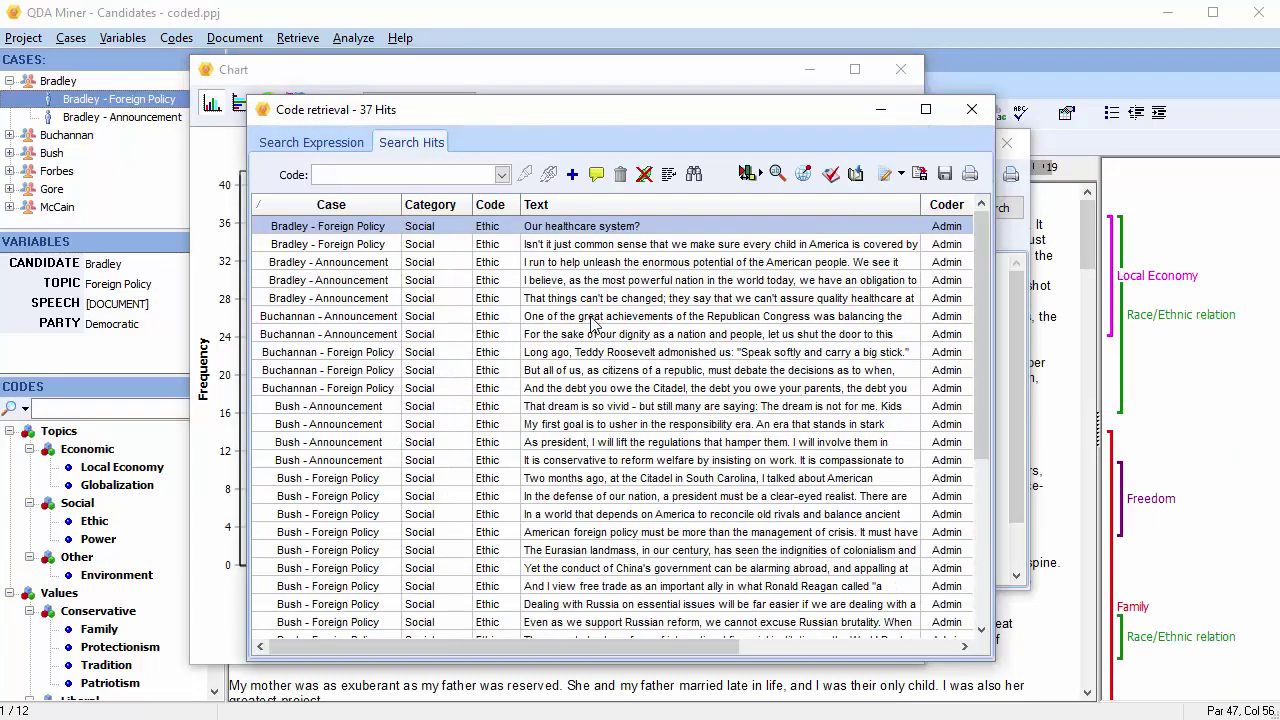
pyautogui.click(972, 112)
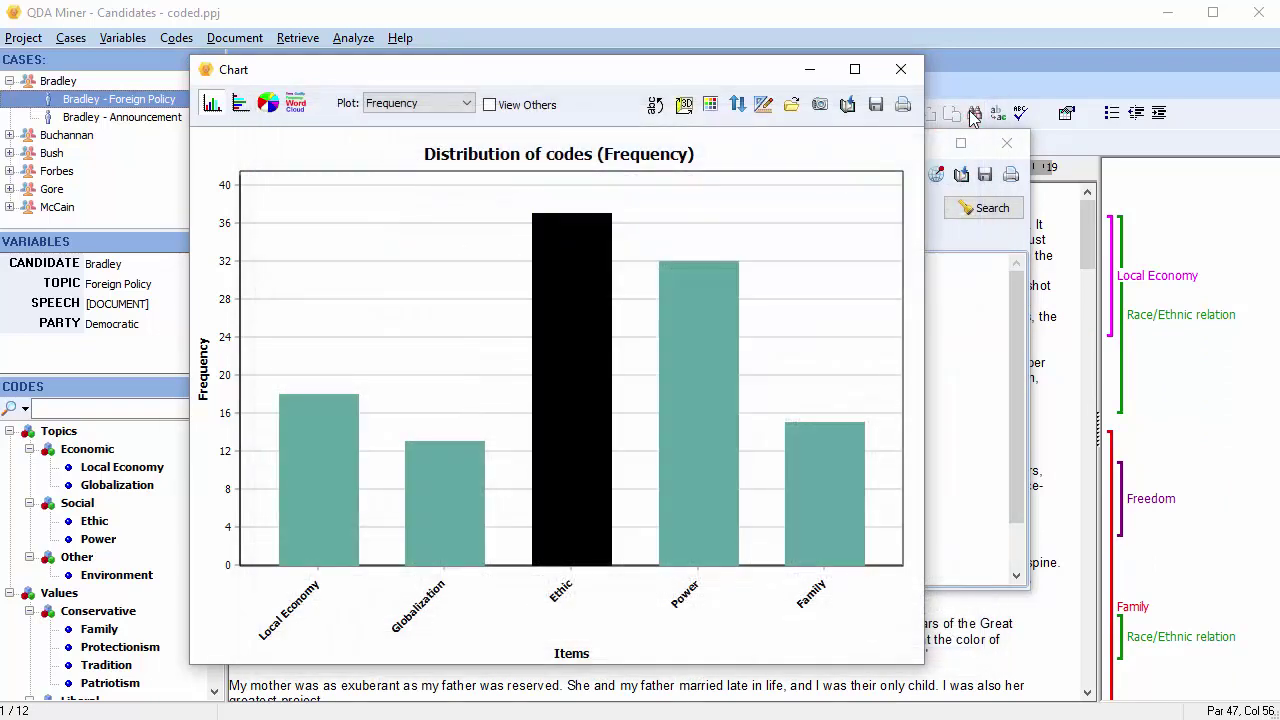
# Step: Show the chart as a word cloud, retrieve Local Economy's 18 segments, then close the chart
pyautogui.click(269, 103)
pyautogui.click(298, 105)
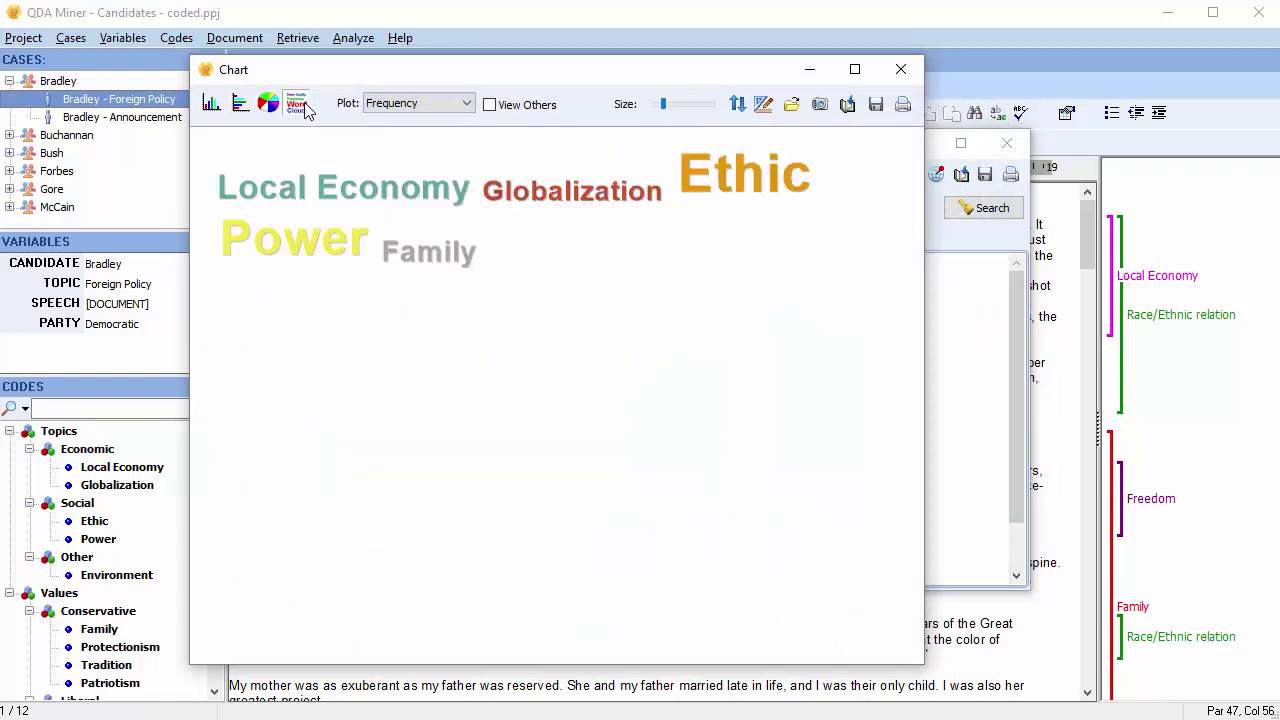
pyautogui.rightClick(341, 192)
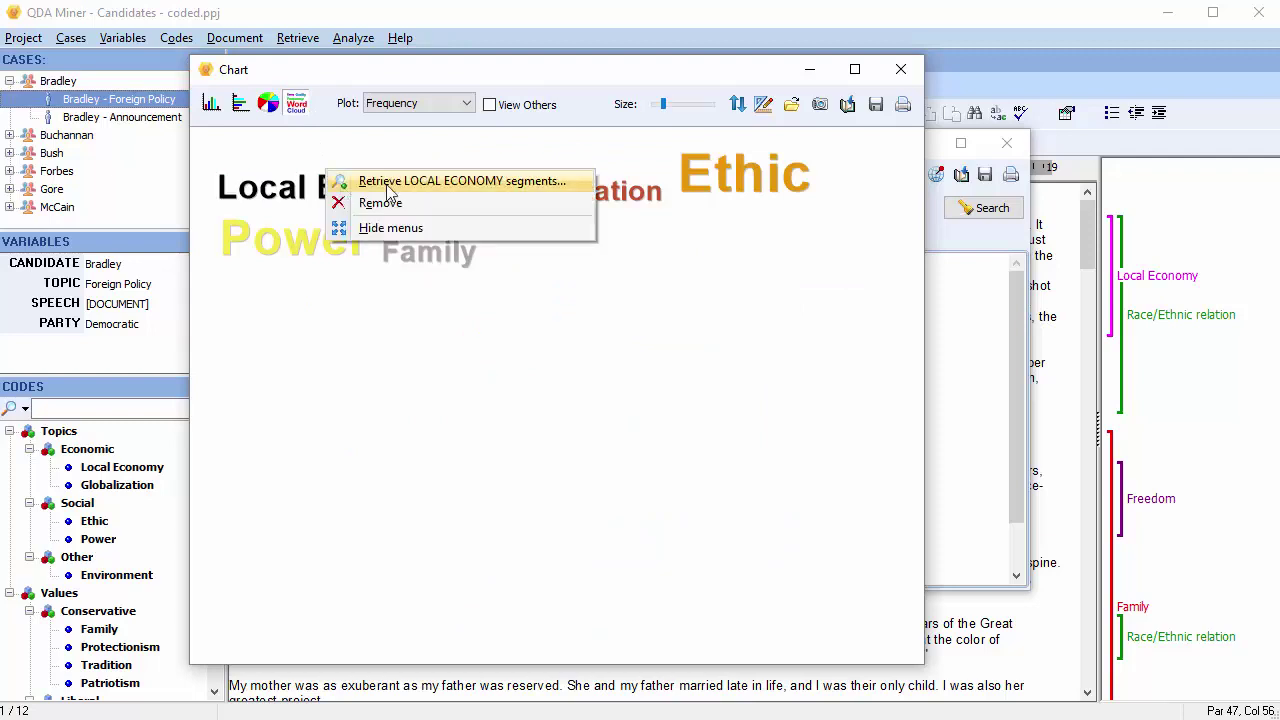
pyautogui.click(389, 182)
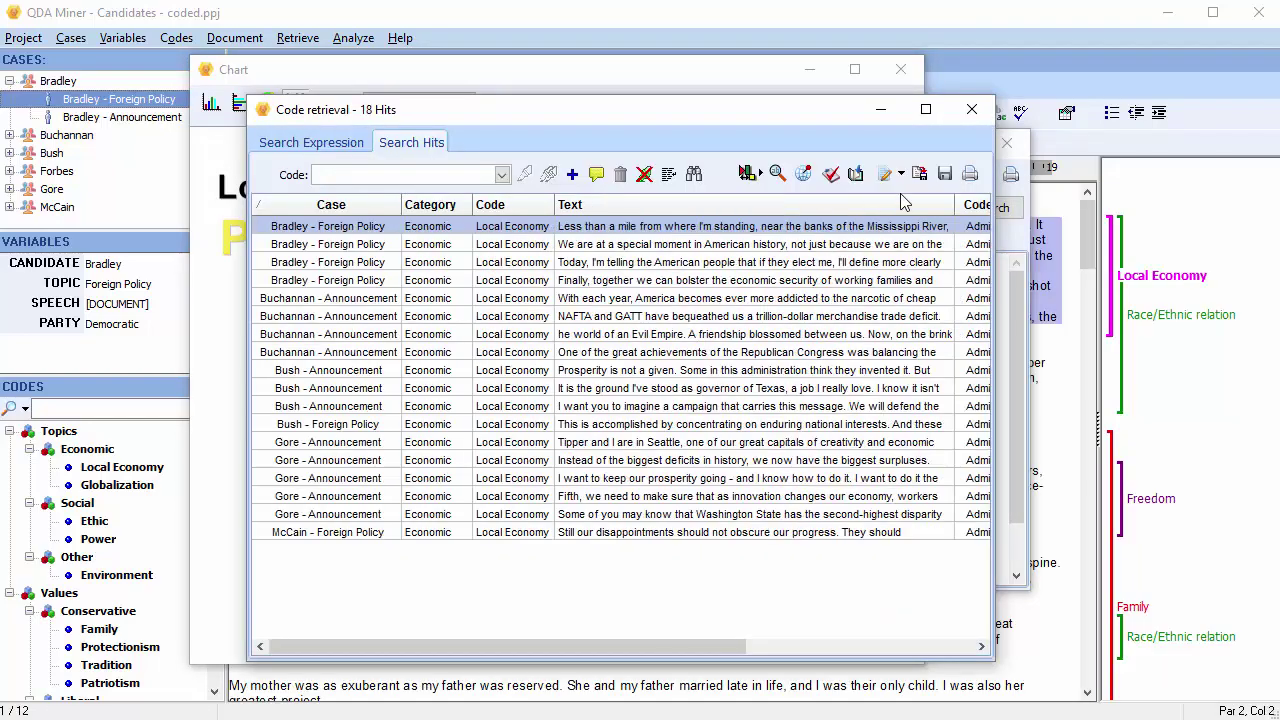
pyautogui.click(971, 110)
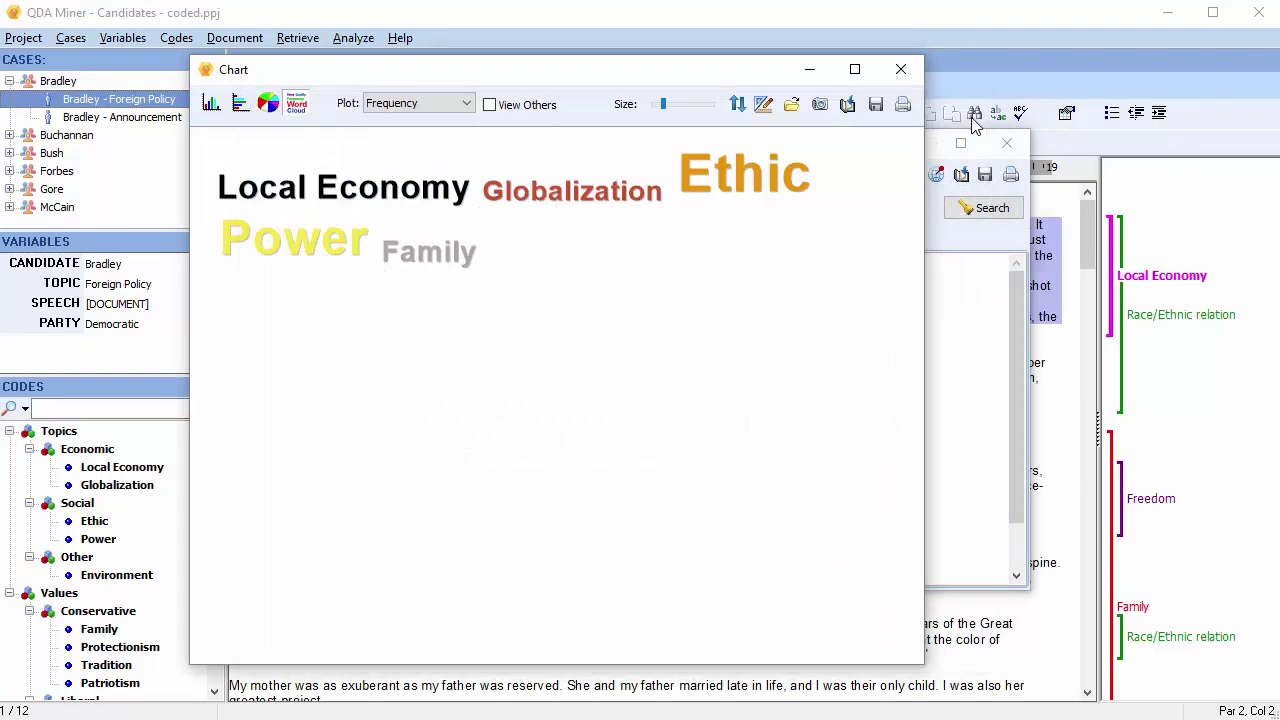
pyautogui.click(901, 72)
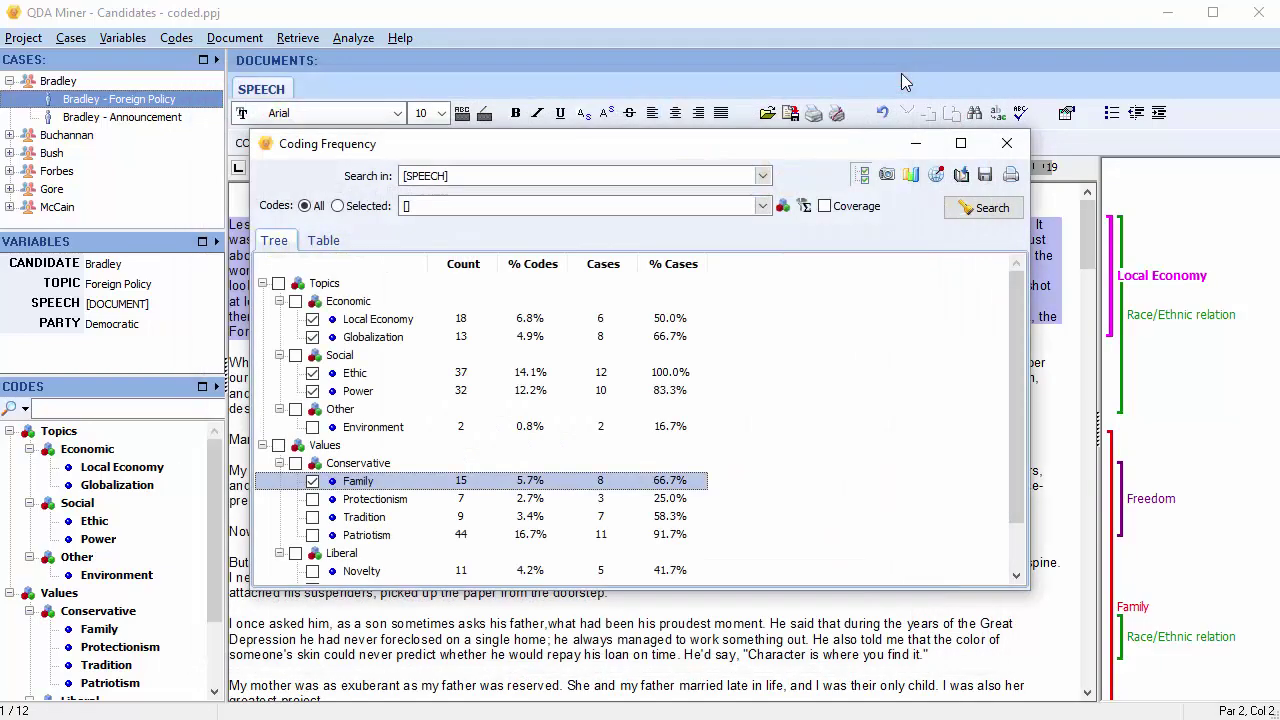
# Step: Close Coding Frequency and show the Coding Co-occurrences dendrogram of three Jaccard clusters
pyautogui.click(1007, 146)
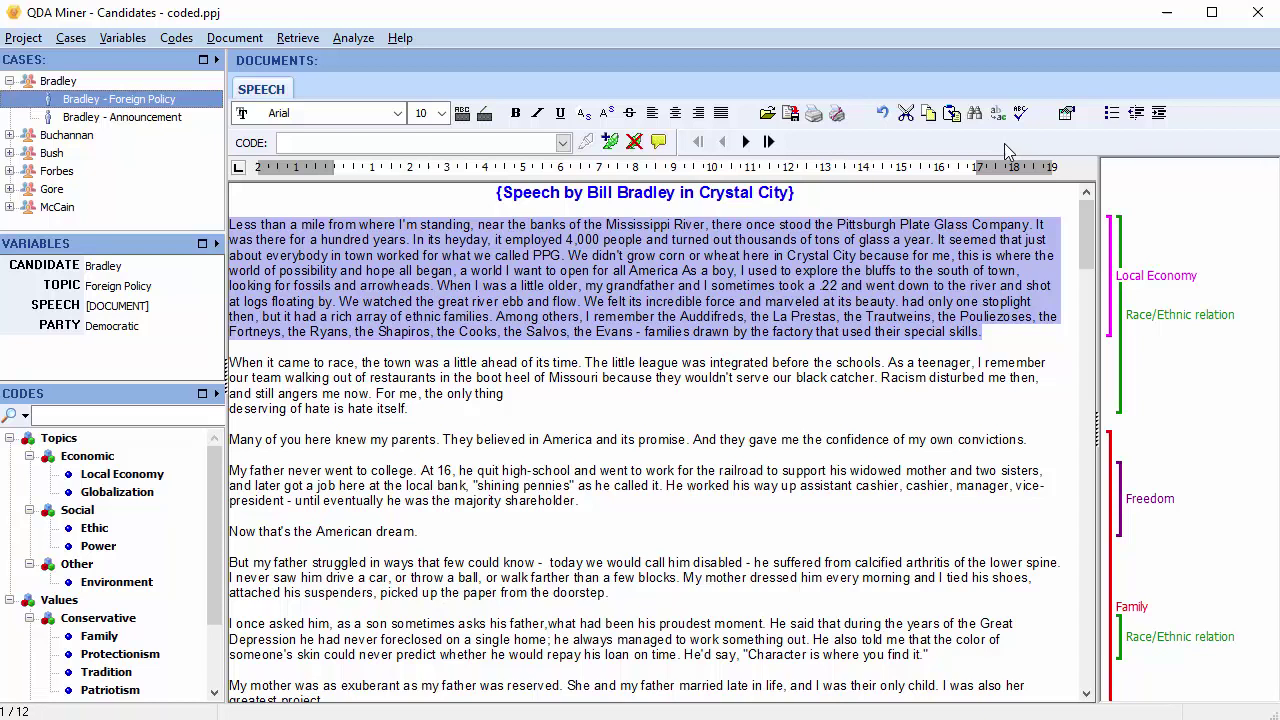
pyautogui.click(368, 40)
pyautogui.click(376, 81)
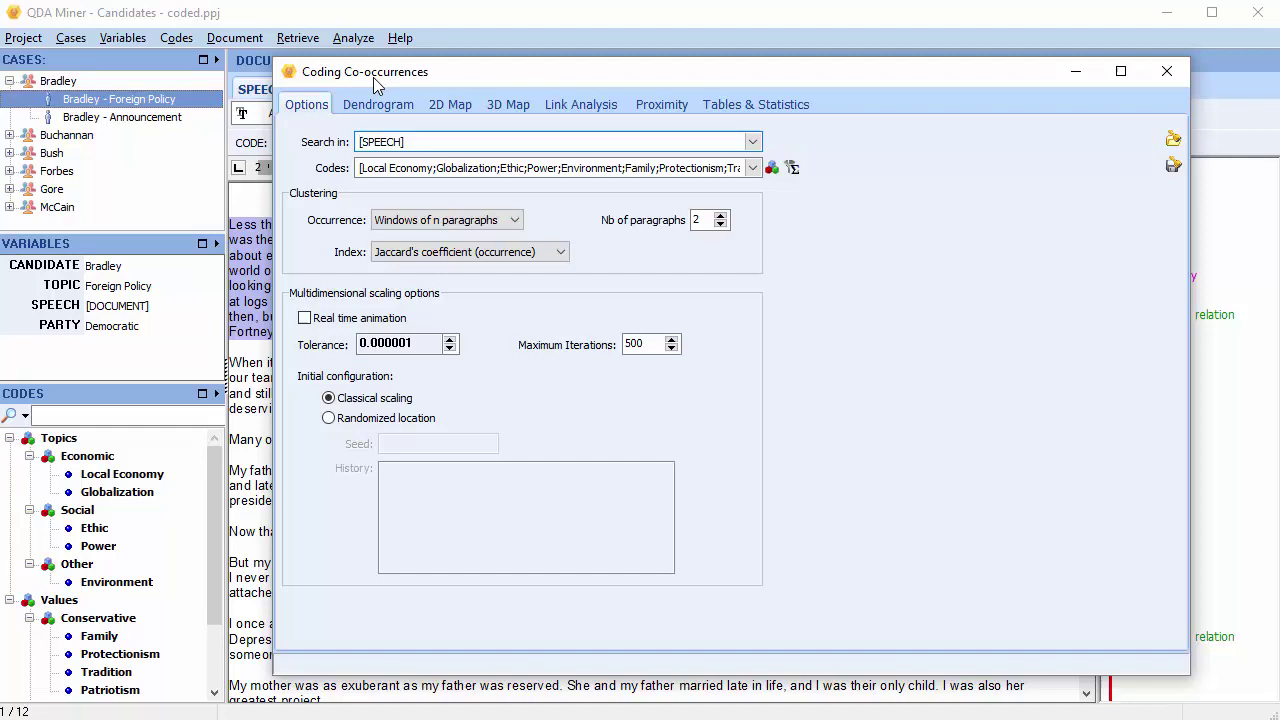
pyautogui.click(378, 106)
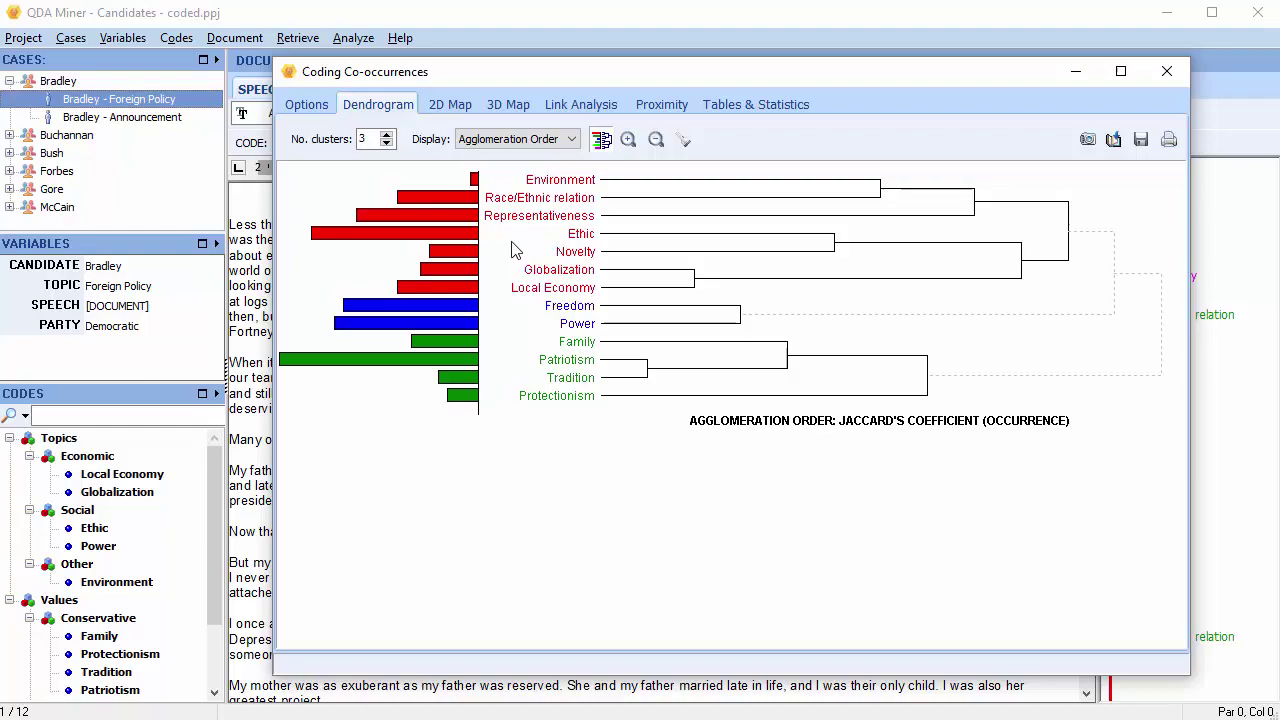
# Step: List the 15 co-occurrence hits for the Family–Patriotism–Tradition–Protectionism cluster in full text, then close them
pyautogui.click(600, 362)
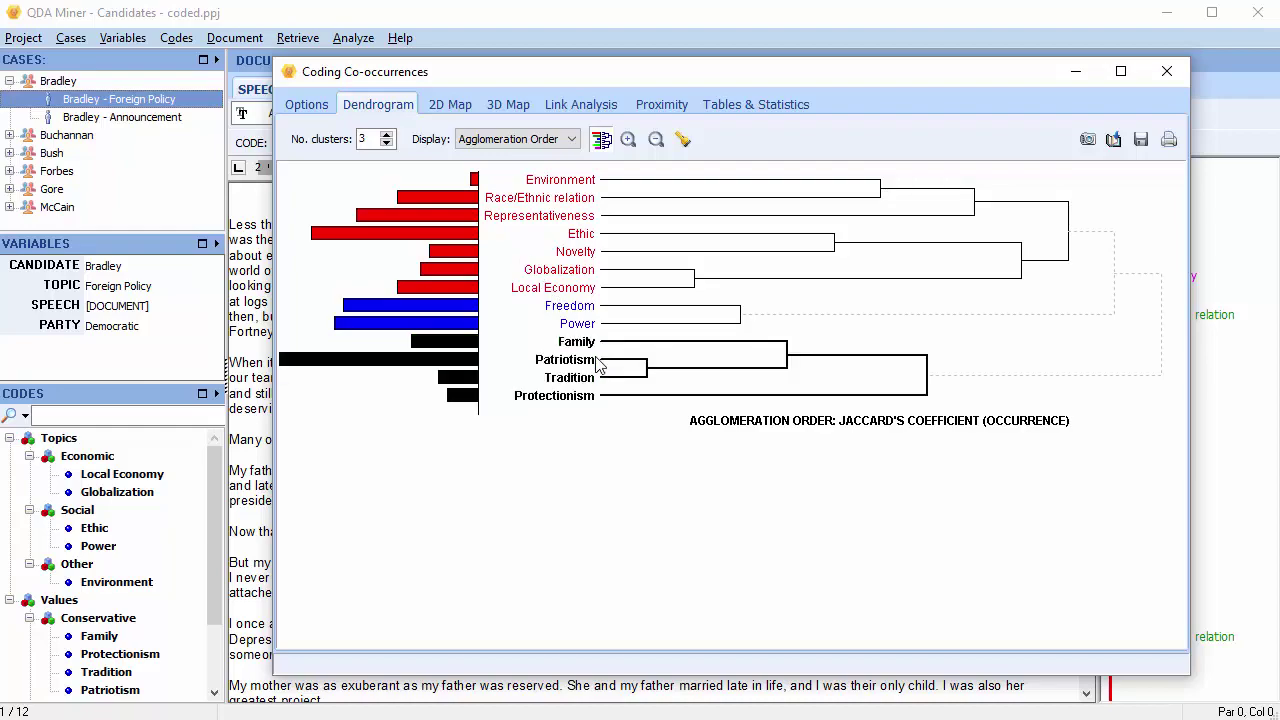
pyautogui.click(683, 139)
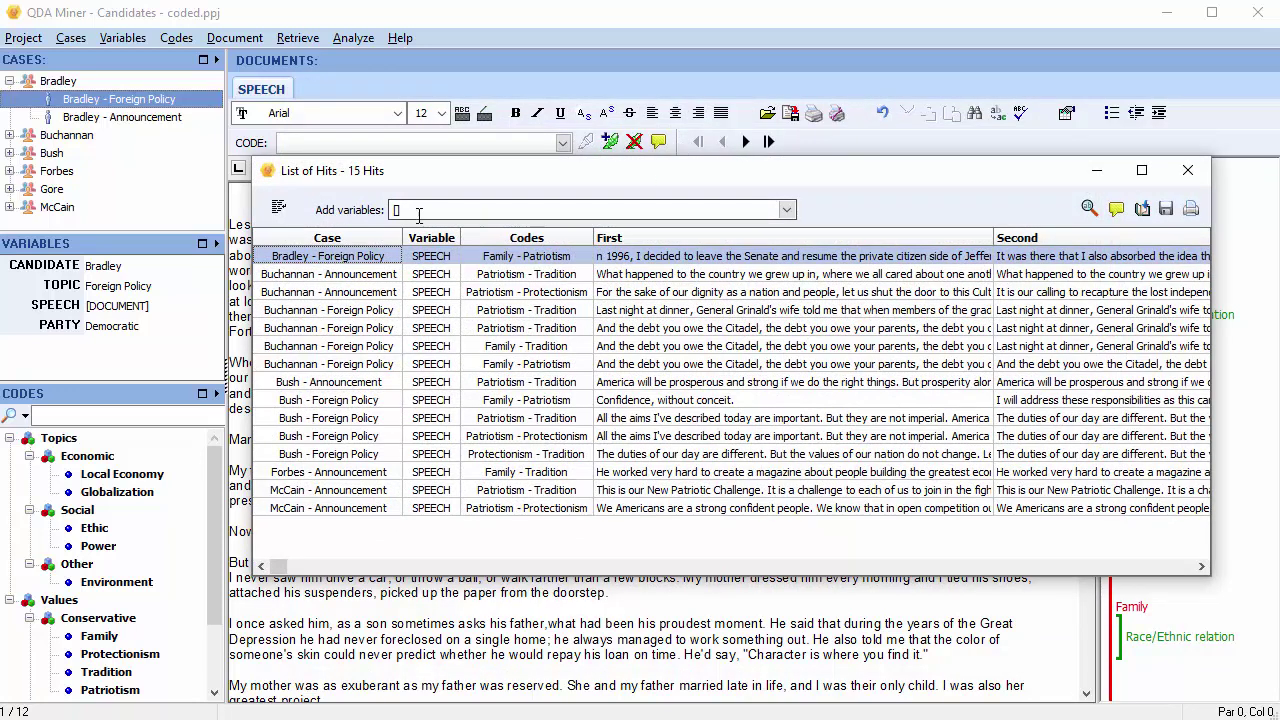
pyautogui.click(279, 207)
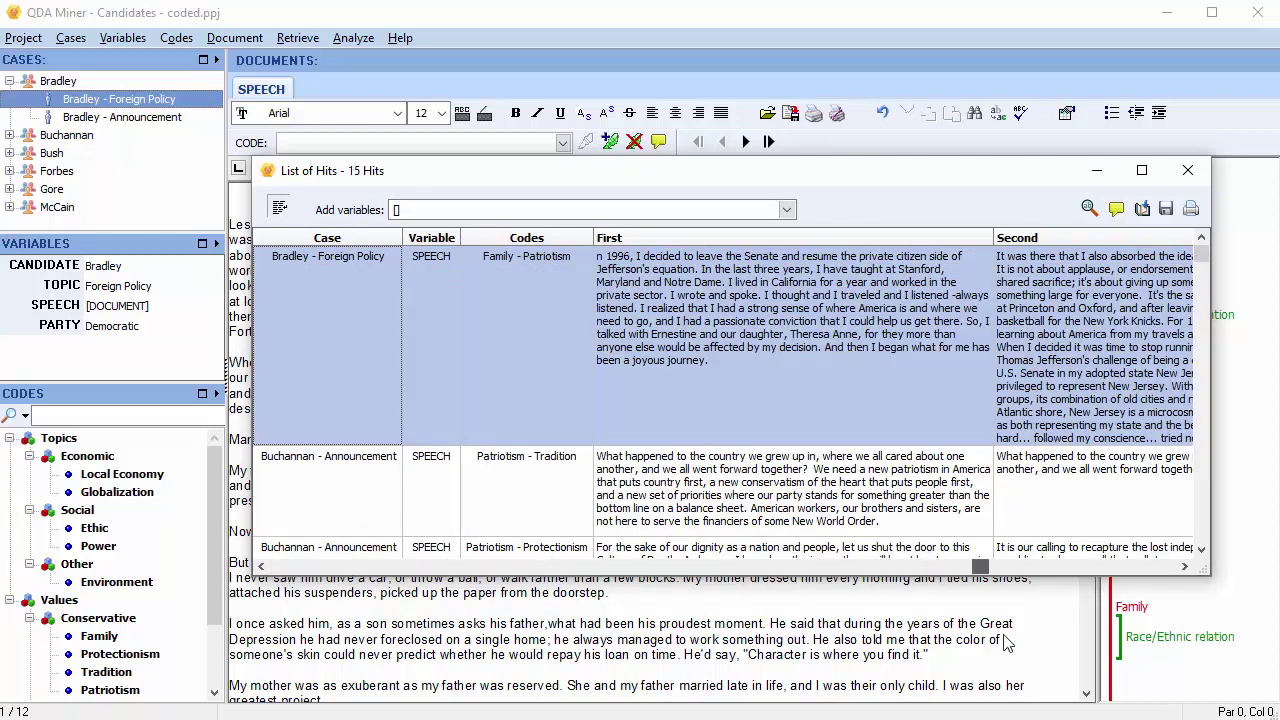
pyautogui.click(1166, 566)
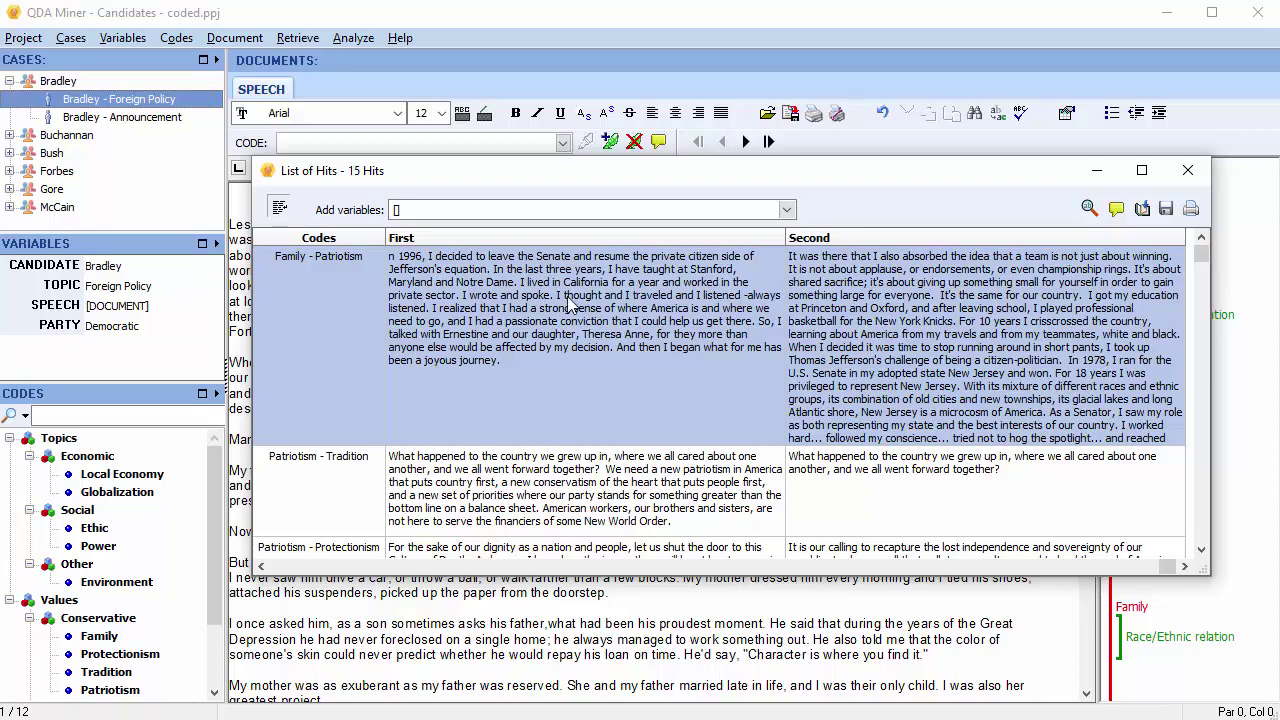
pyautogui.click(1207, 176)
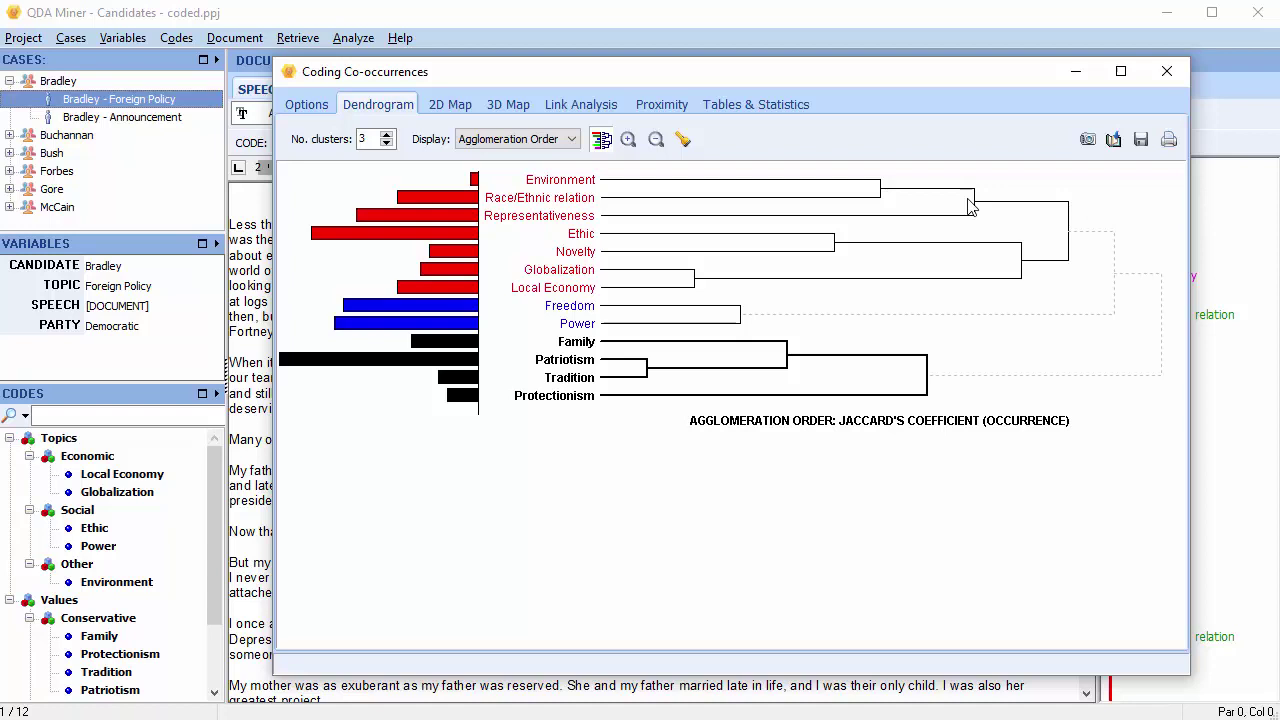
# Step: Retrieve the single Environment–Race/Ethnic relation hit from the proximity plot, then show the co-occurrence heatmap
pyautogui.click(650, 108)
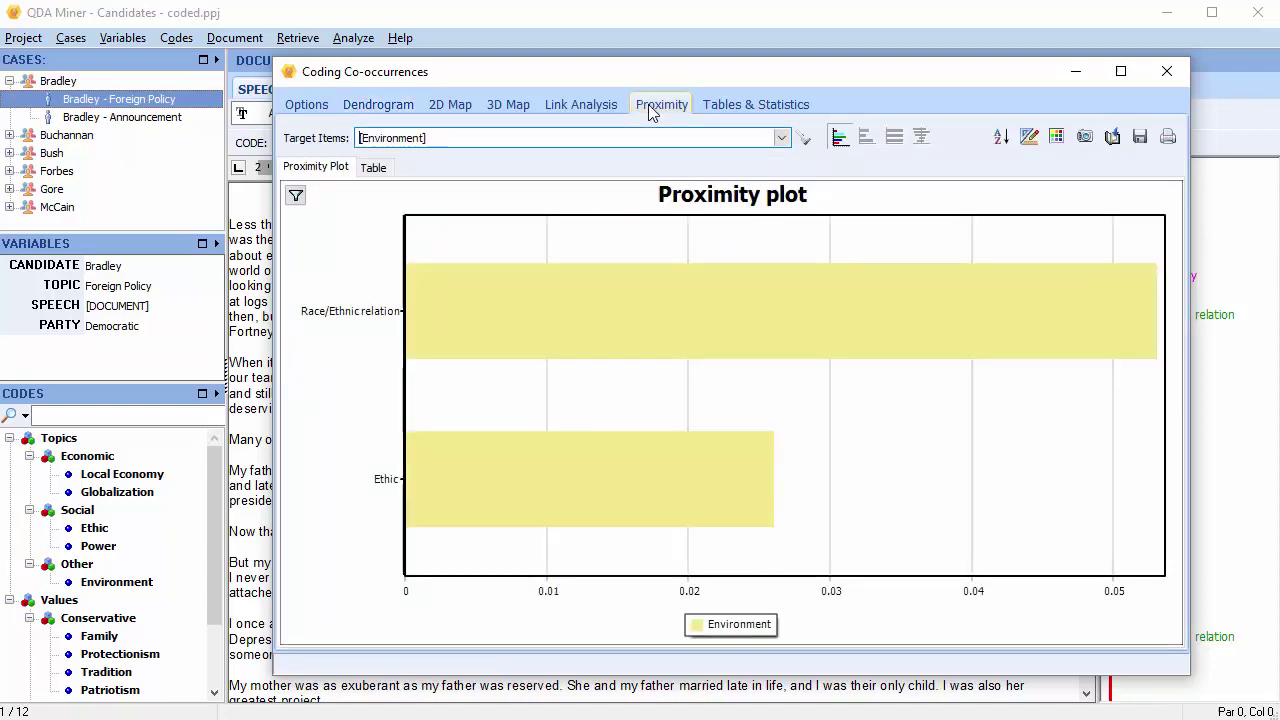
pyautogui.click(769, 334)
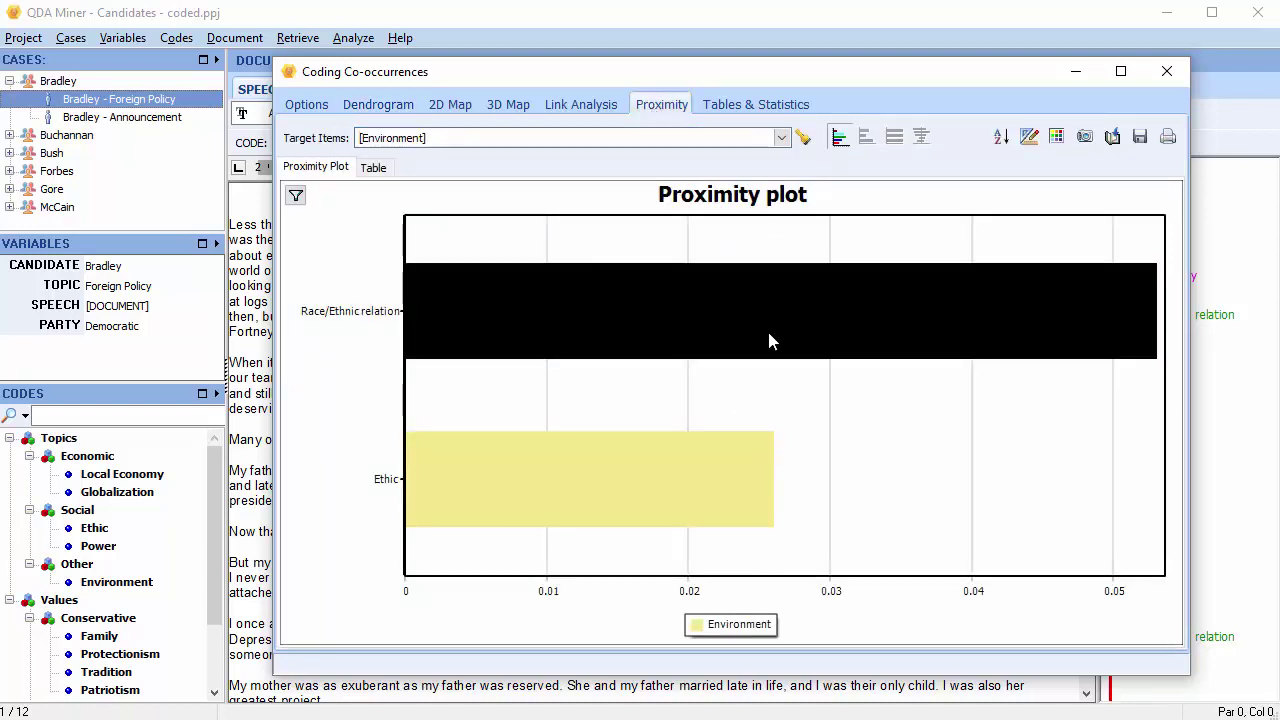
pyautogui.click(805, 137)
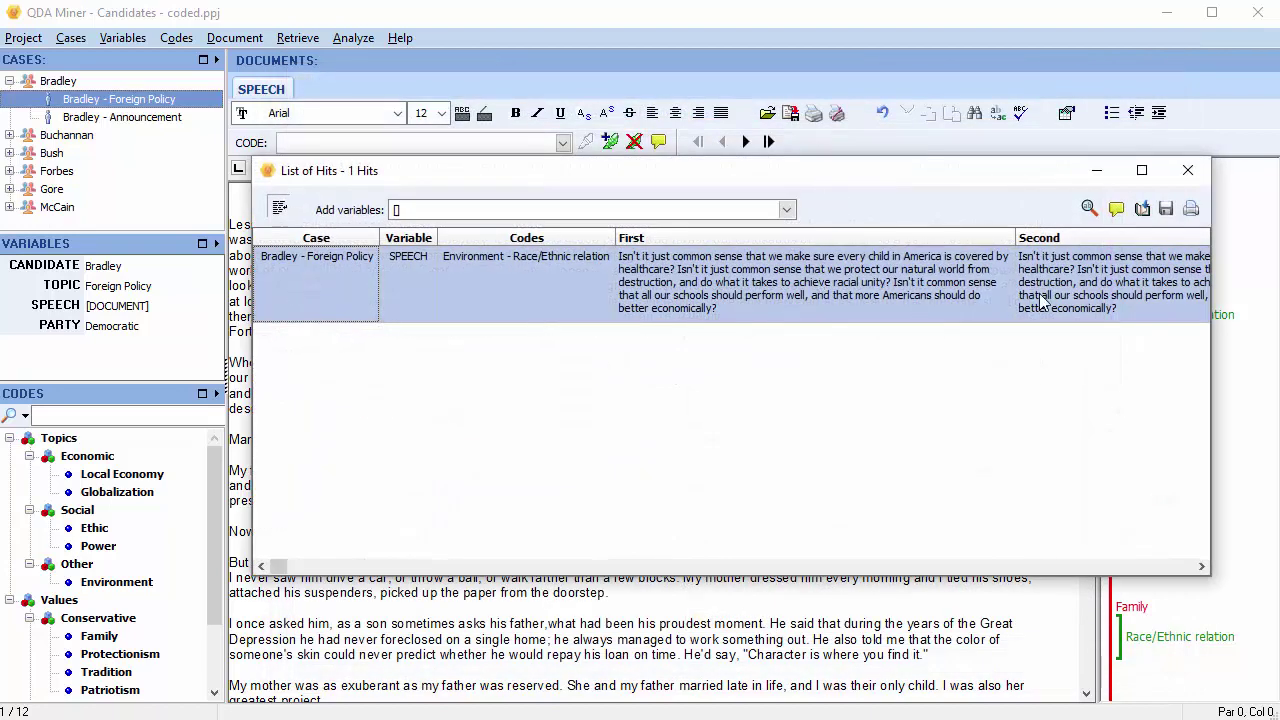
pyautogui.click(1187, 171)
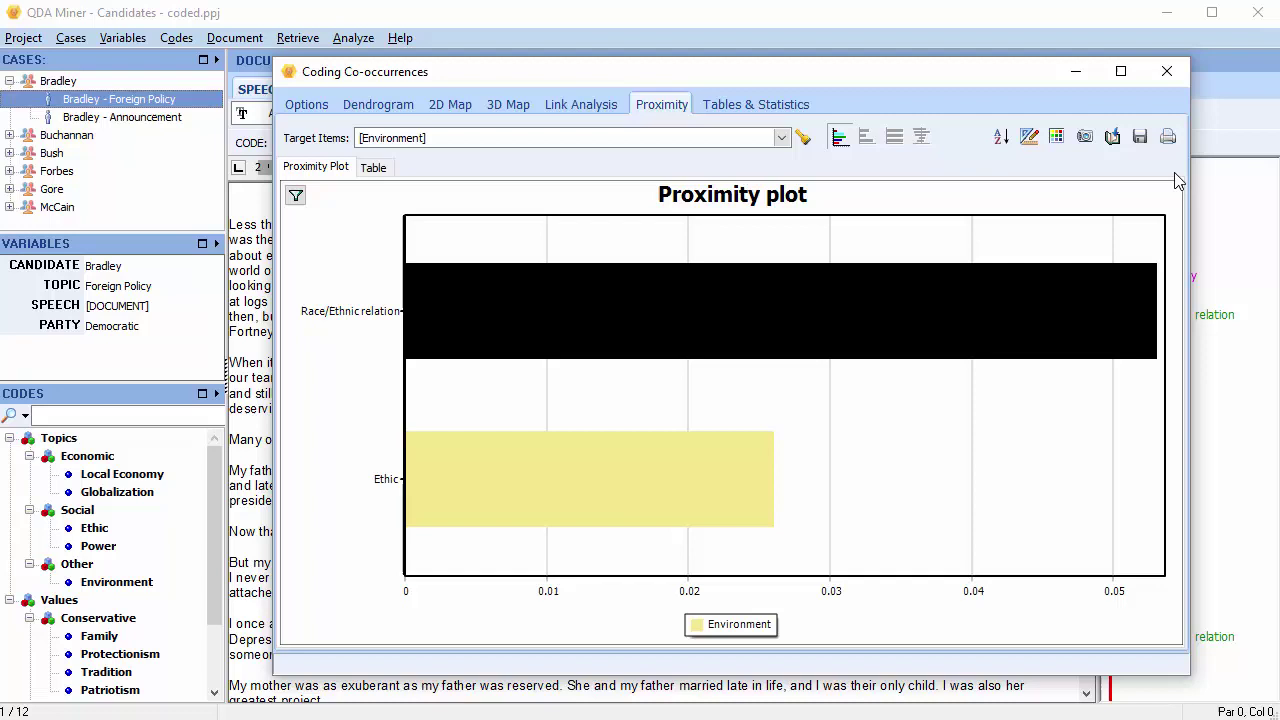
pyautogui.click(782, 107)
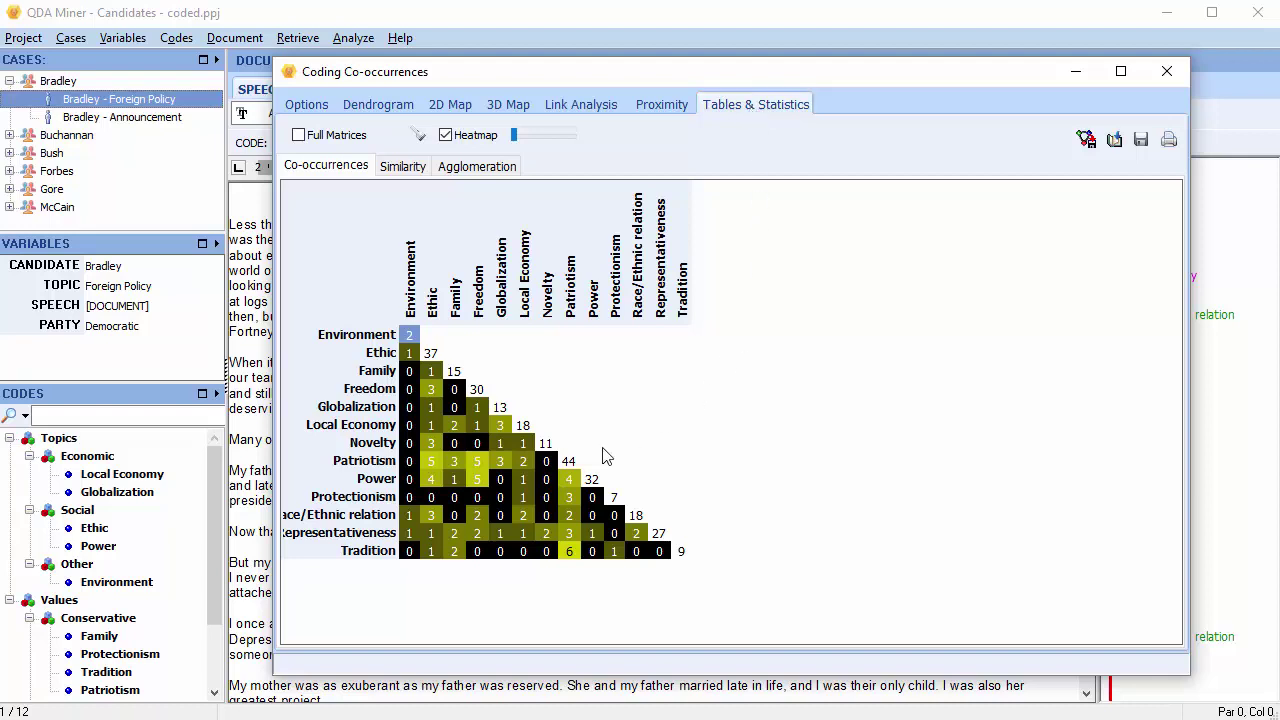
# Step: Retrieve the 31 hits behind the Ethic–Local Economy by Patriotism–Race/Ethnic heatmap block, then close them
pyautogui.moveTo(432, 462); pyautogui.dragTo(511, 518)
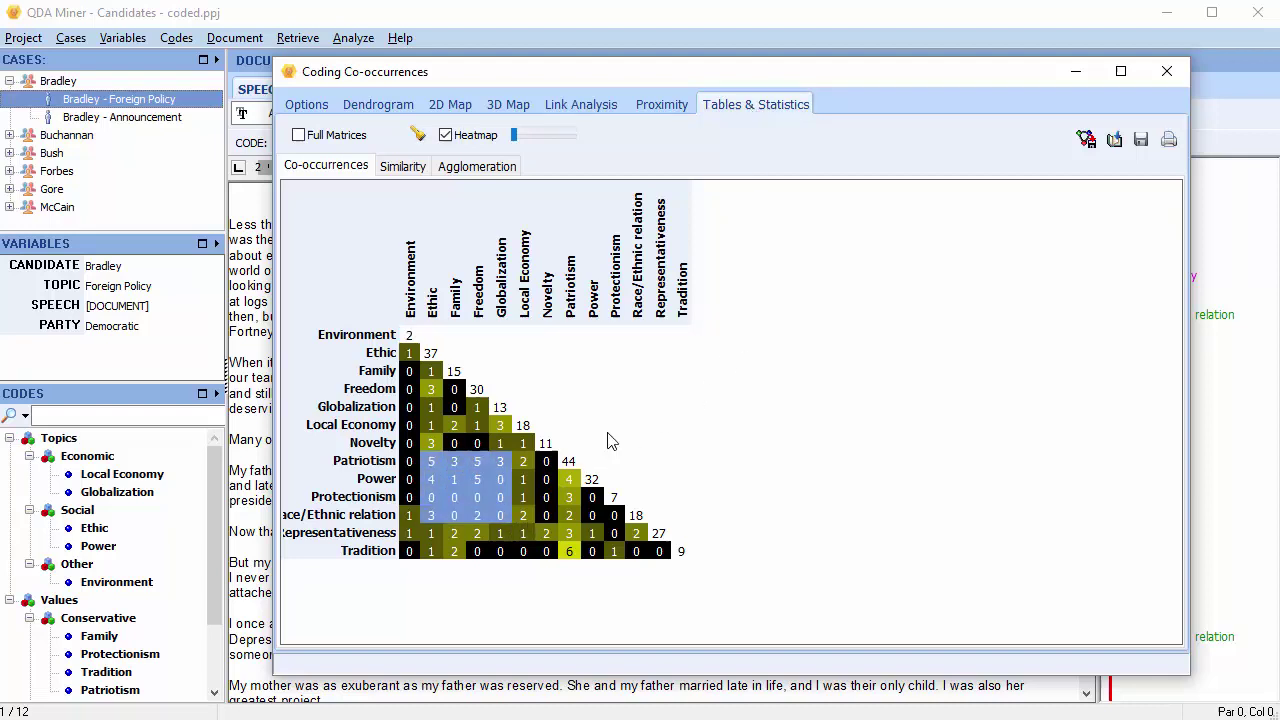
pyautogui.click(420, 135)
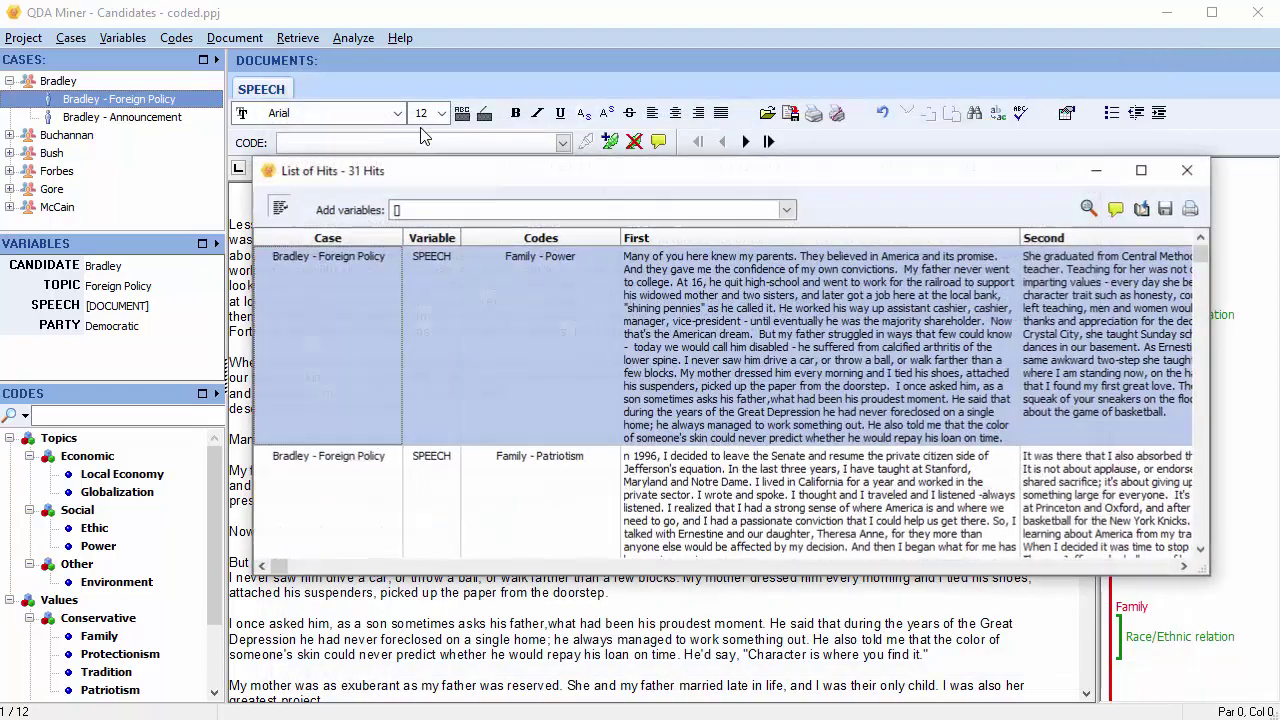
pyautogui.click(1188, 172)
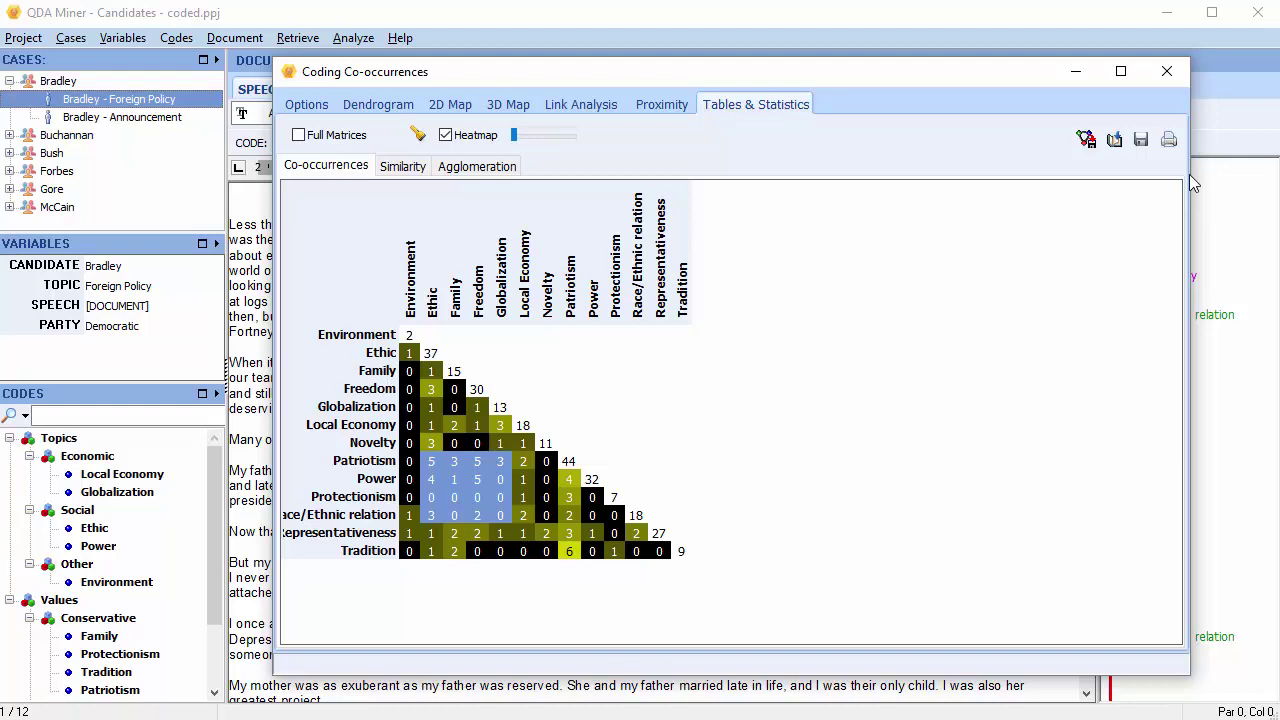
# Step: Retrieve the 3 Local Economy–Globalization hits from the link analysis, then close Coding Co-occurrences
pyautogui.click(591, 106)
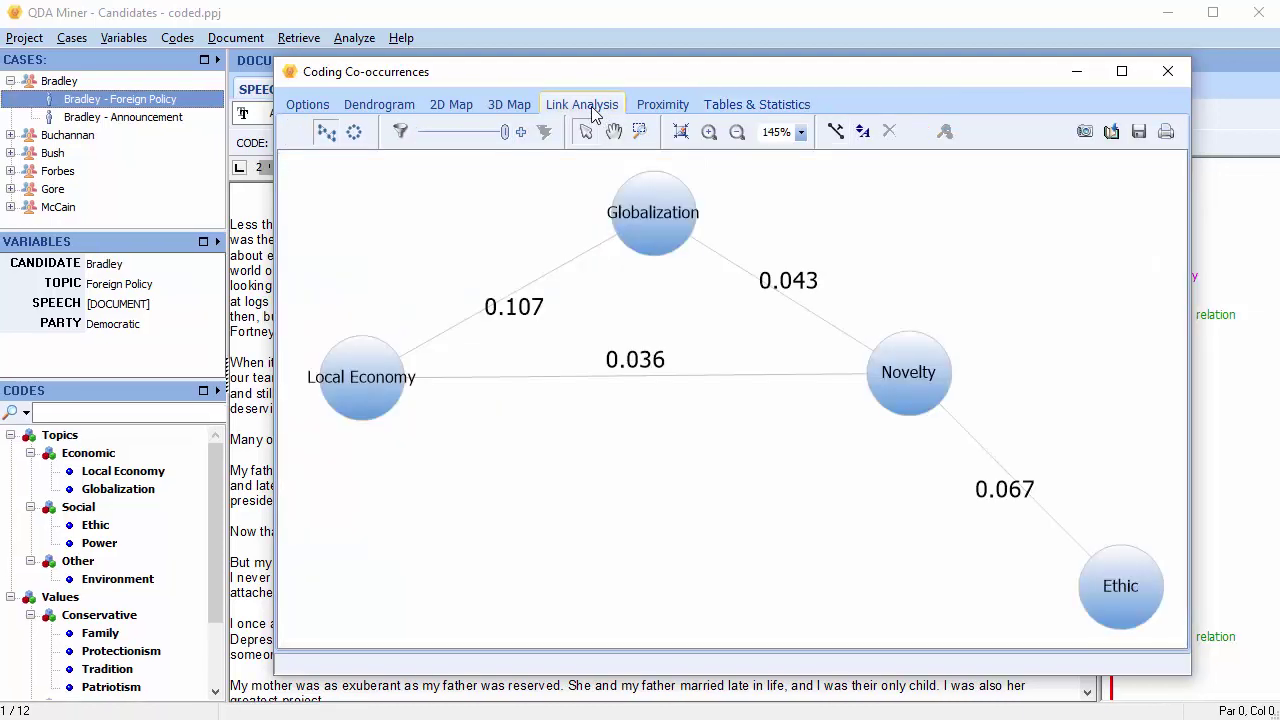
pyautogui.click(566, 268)
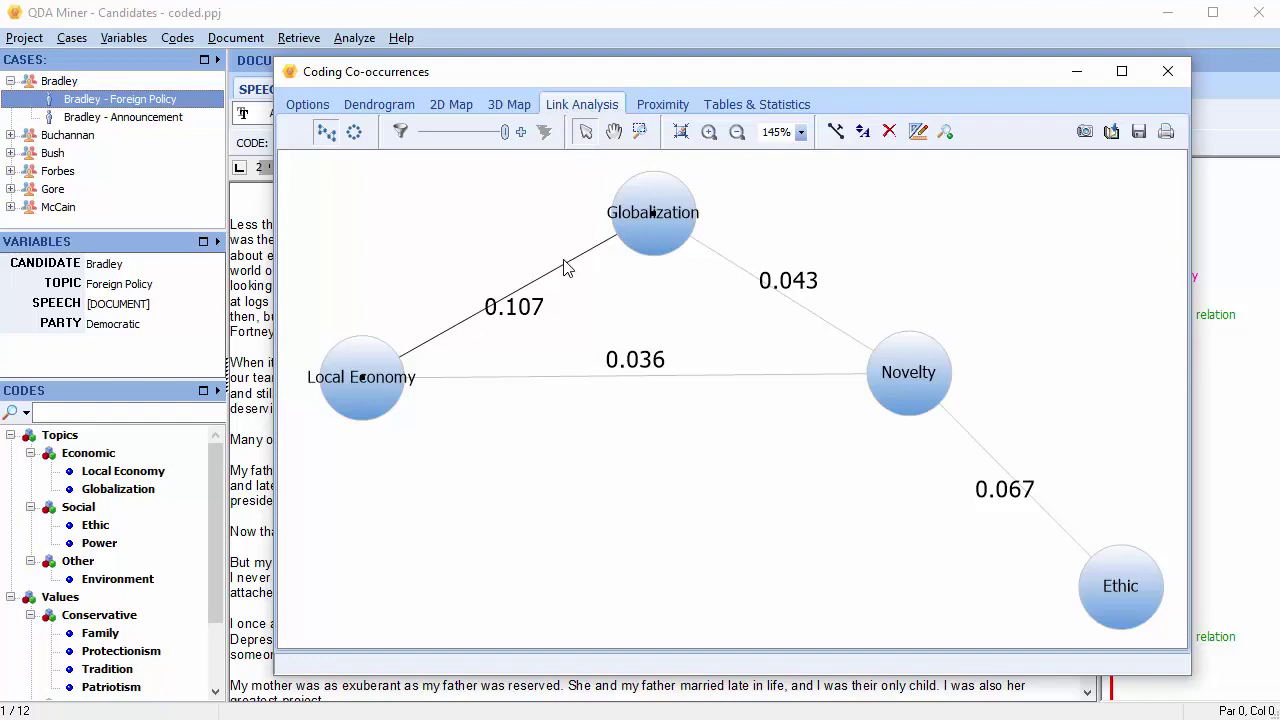
pyautogui.rightClick(566, 268)
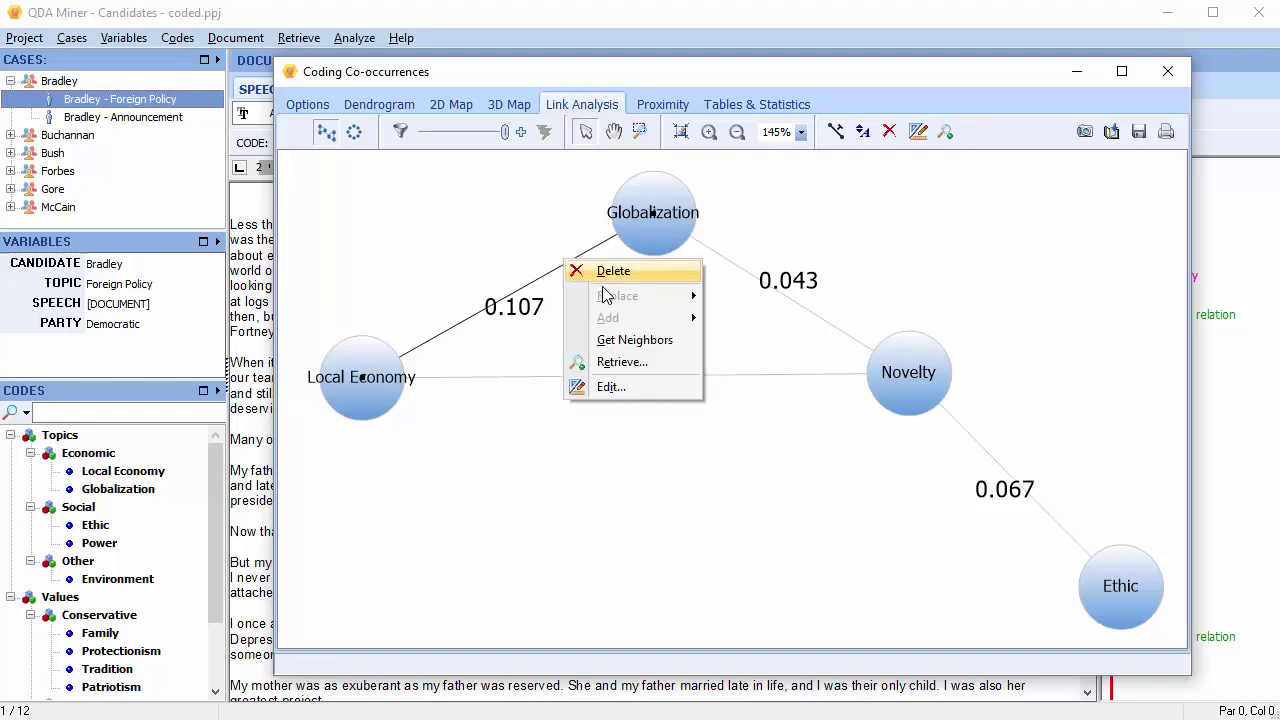
pyautogui.click(622, 362)
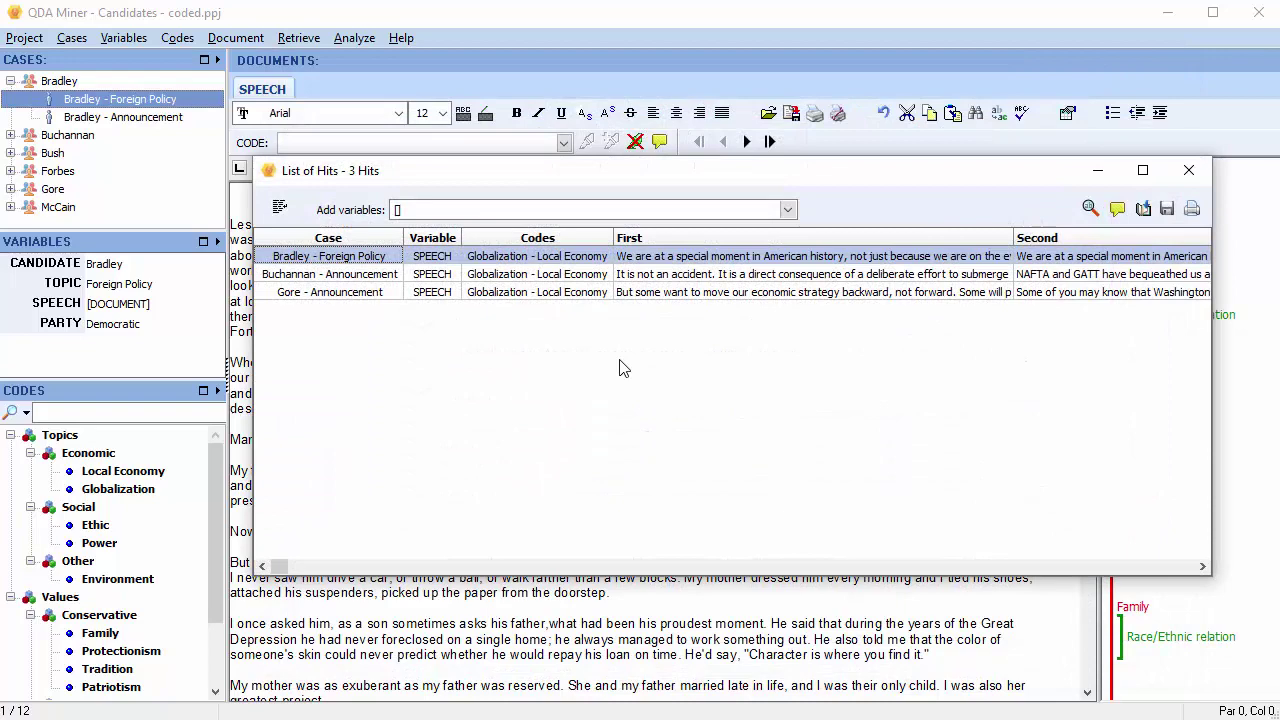
pyautogui.click(1189, 170)
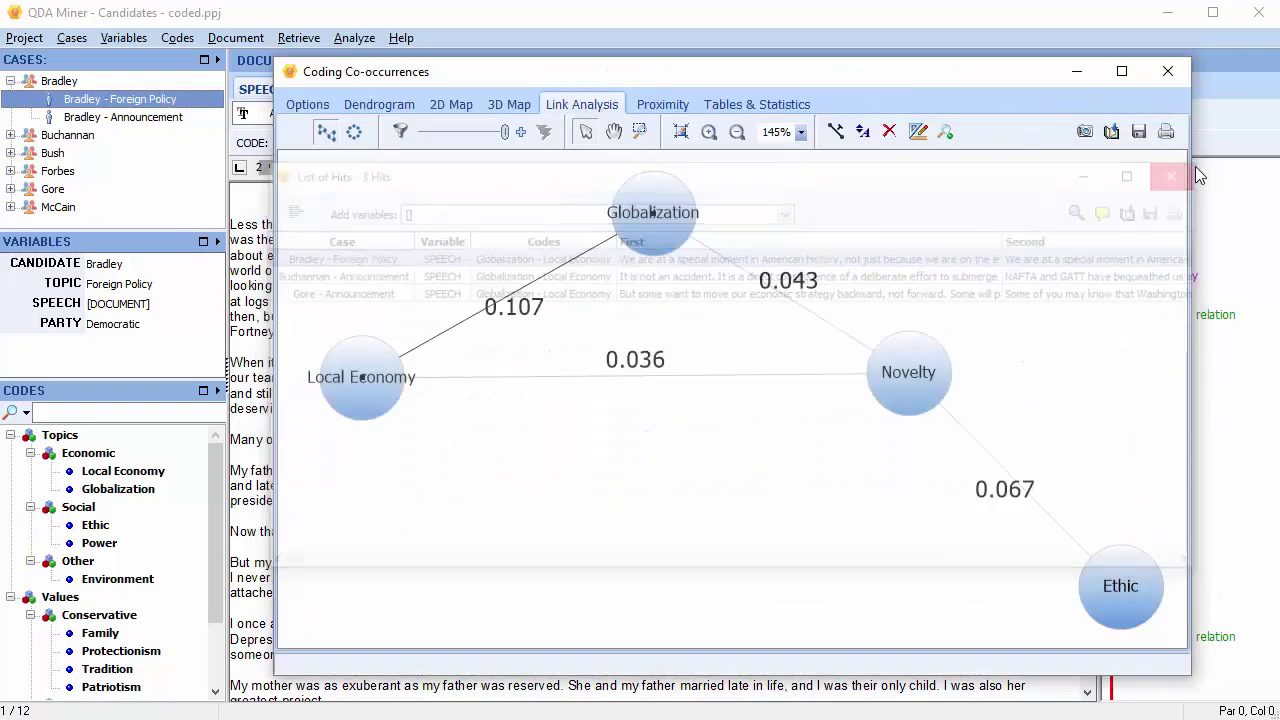
pyautogui.click(1169, 71)
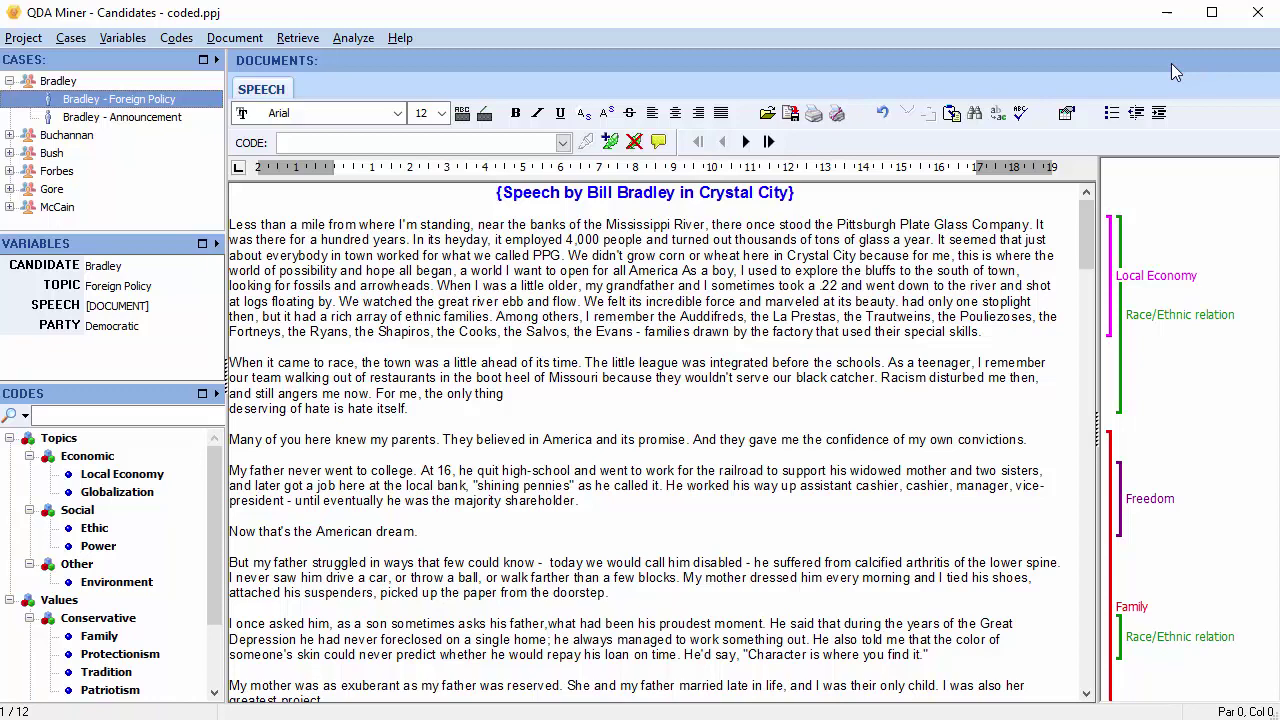
# Step: Run a Coding by Variables analysis tabulating code frequencies by CANDIDATE
pyautogui.click(353, 37)
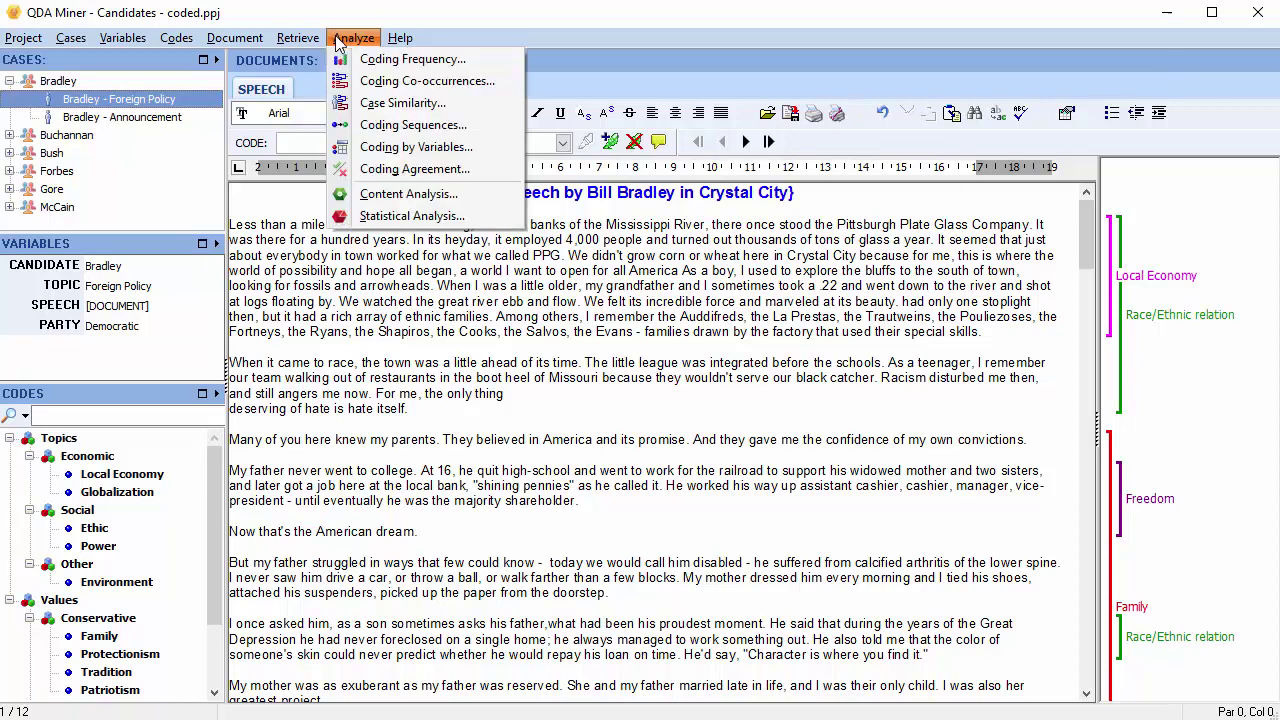
pyautogui.click(383, 147)
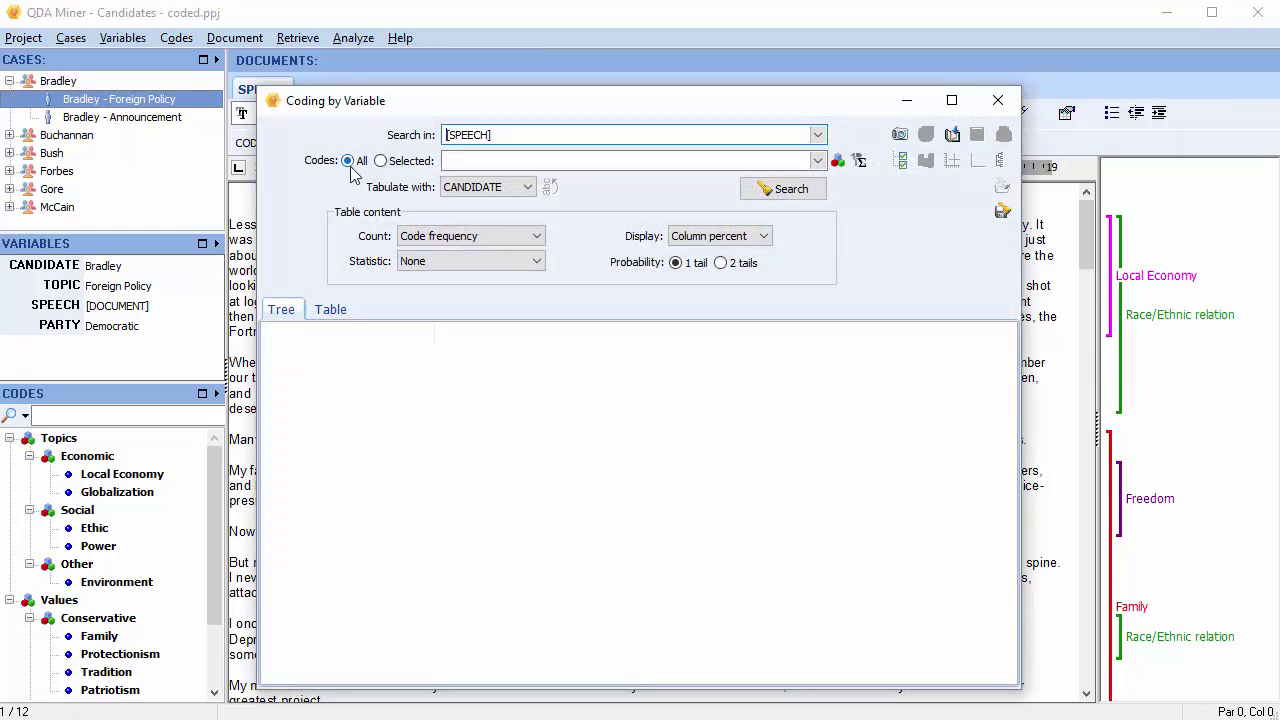
pyautogui.click(785, 191)
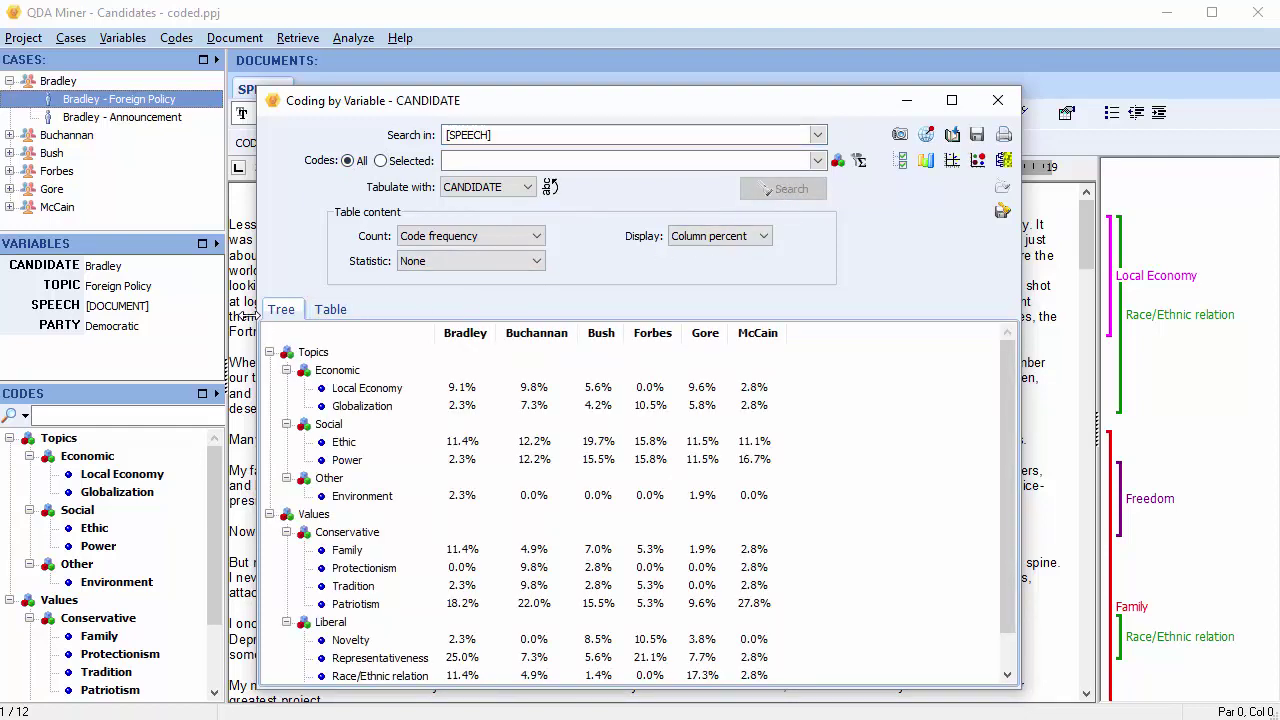
pyautogui.click(330, 311)
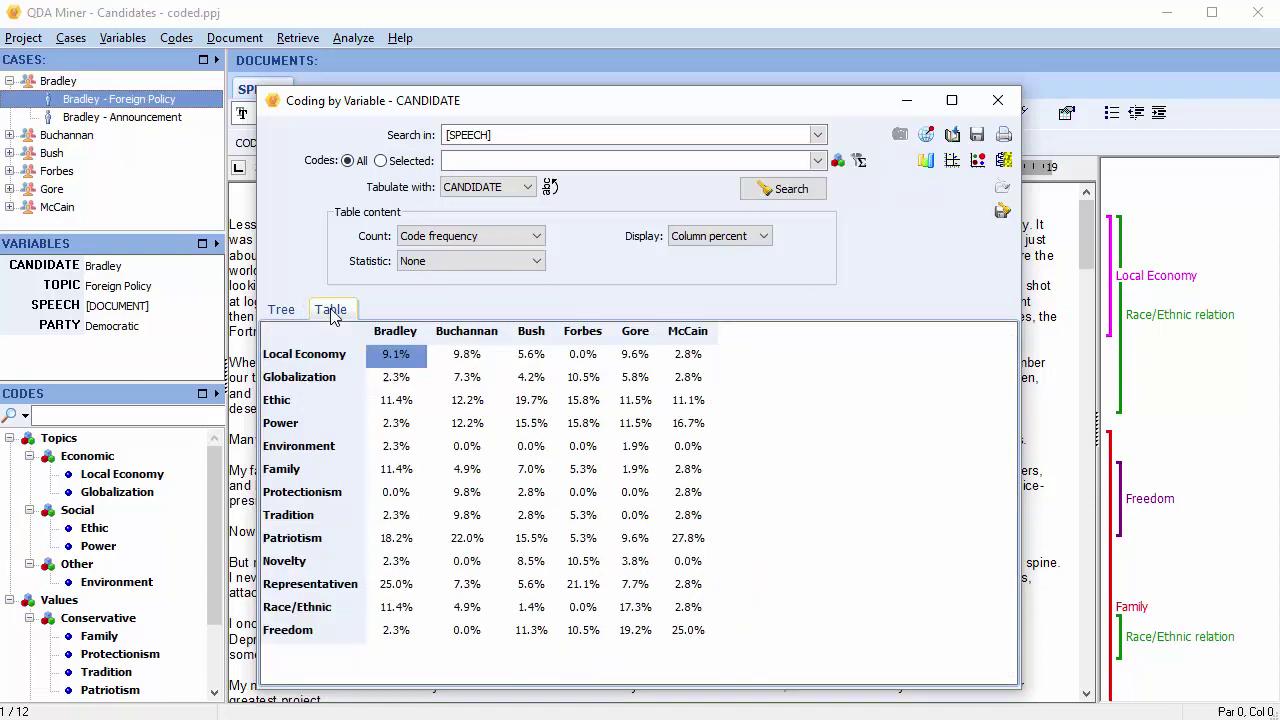
pyautogui.click(283, 312)
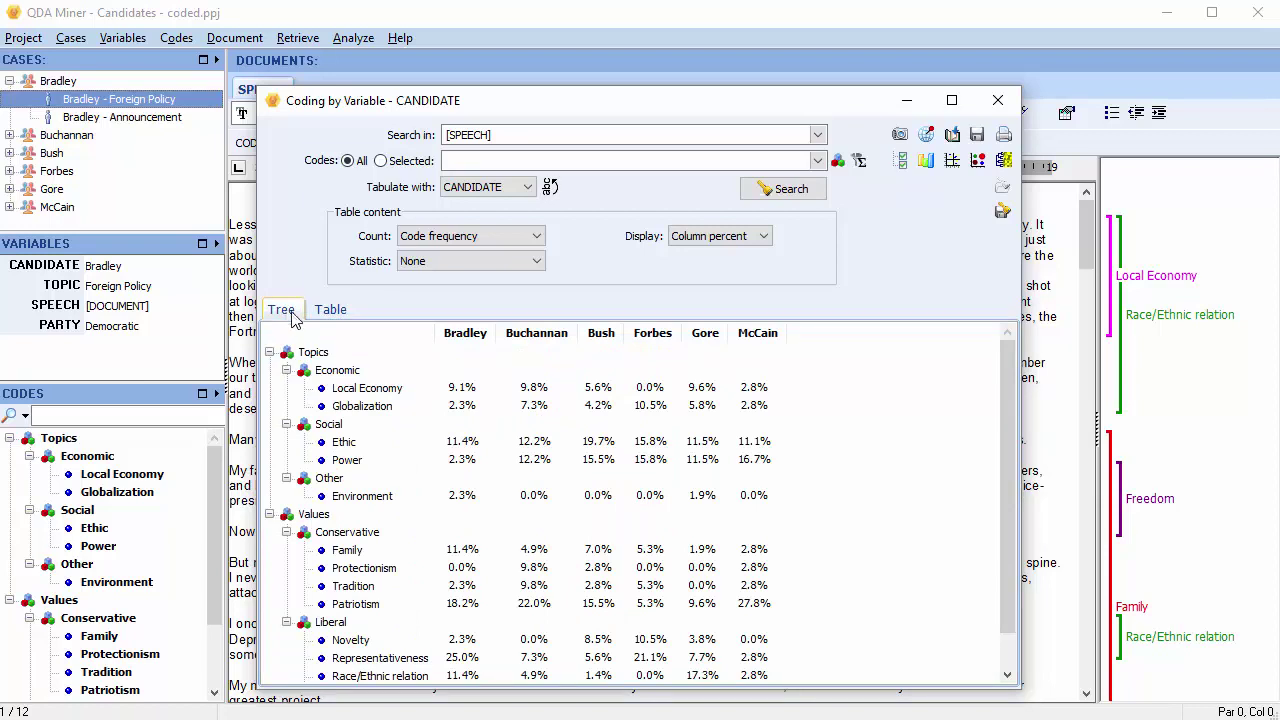
# Step: Retrieve and review all Local Economy segments from the crosstab
pyautogui.click(452, 390)
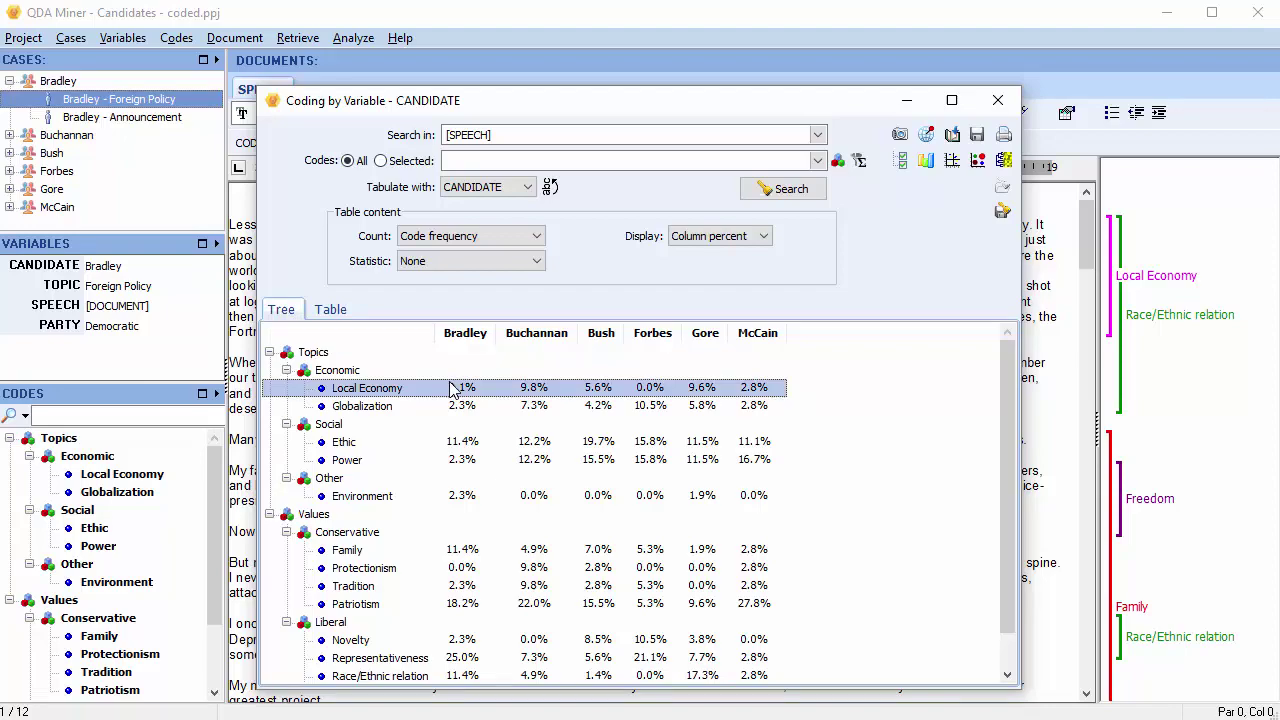
pyautogui.rightClick(452, 390)
pyautogui.click(509, 446)
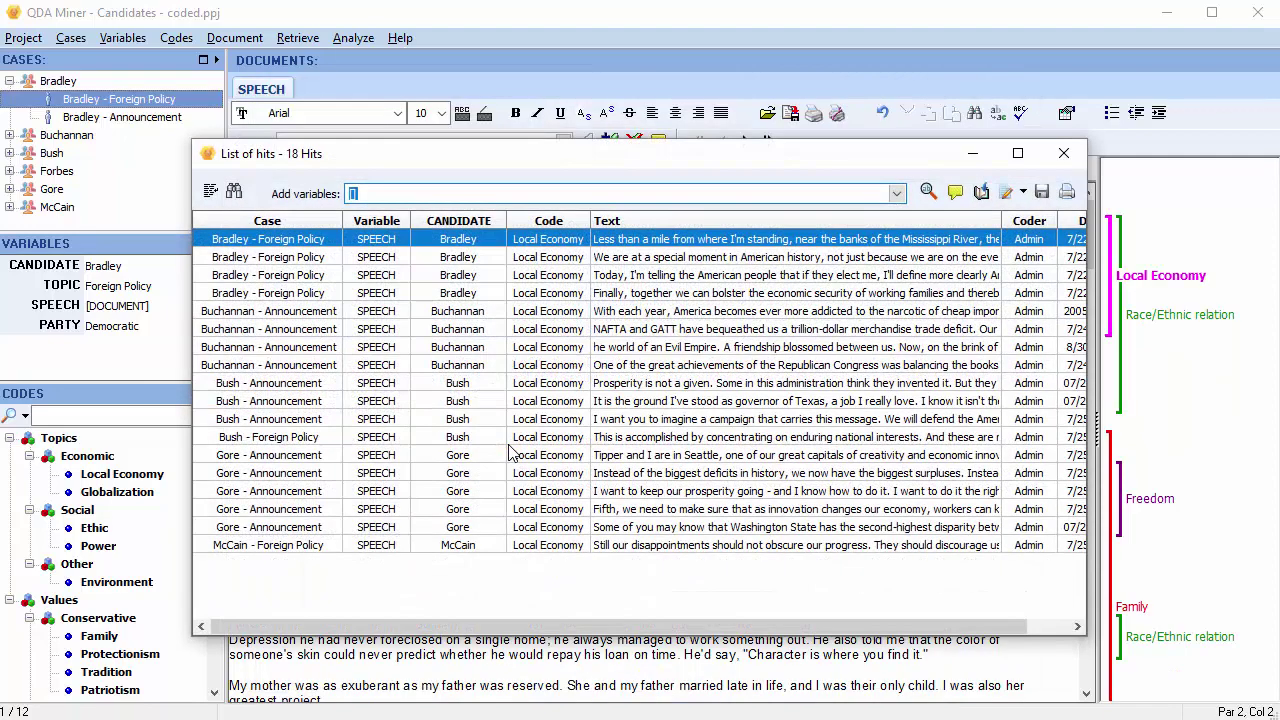
pyautogui.click(1064, 153)
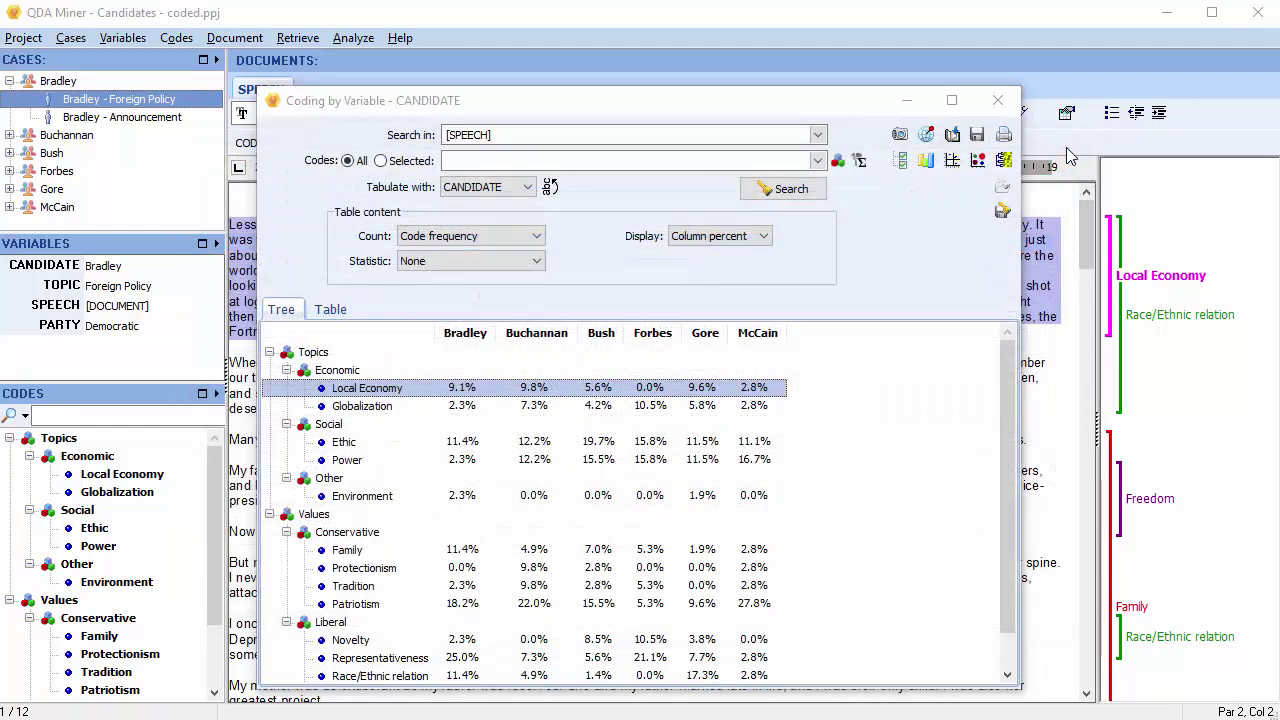
# Step: Retrieve the 70 hits for Local Economy, Globalization, Ethic and Environment together
pyautogui.click(900, 161)
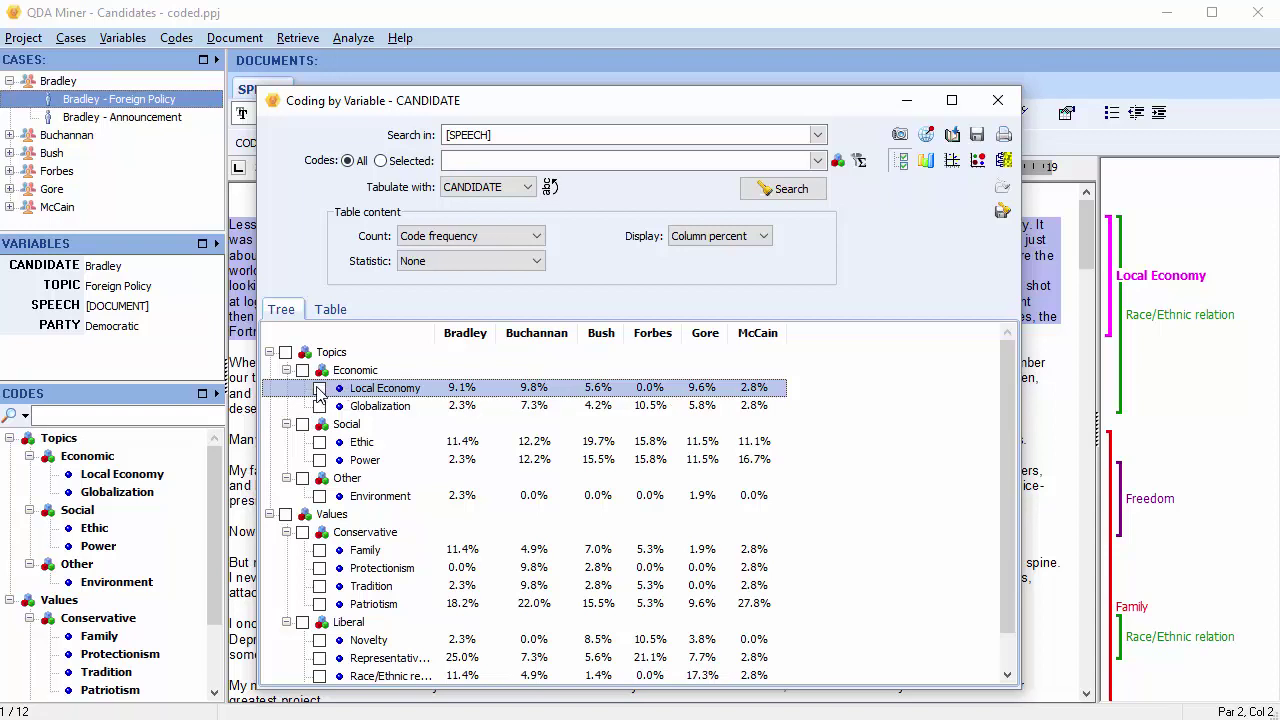
pyautogui.click(319, 388)
pyautogui.click(319, 441)
pyautogui.click(319, 495)
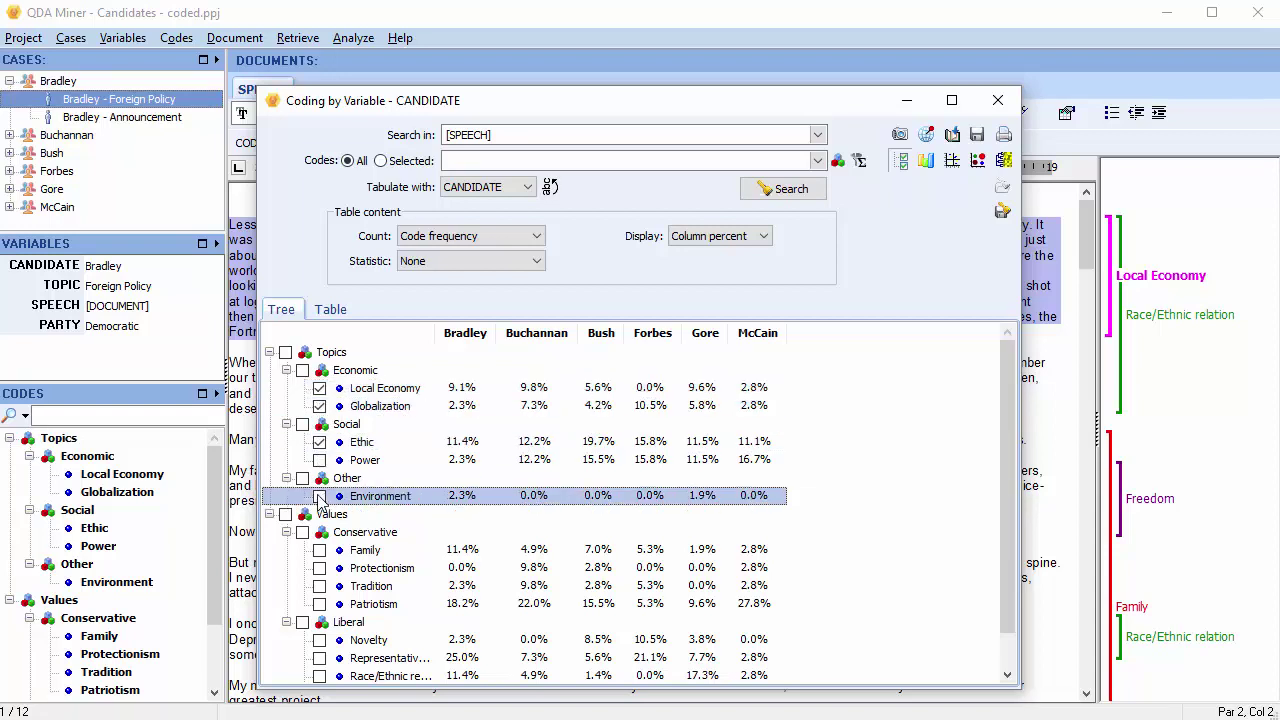
pyautogui.rightClick(338, 507)
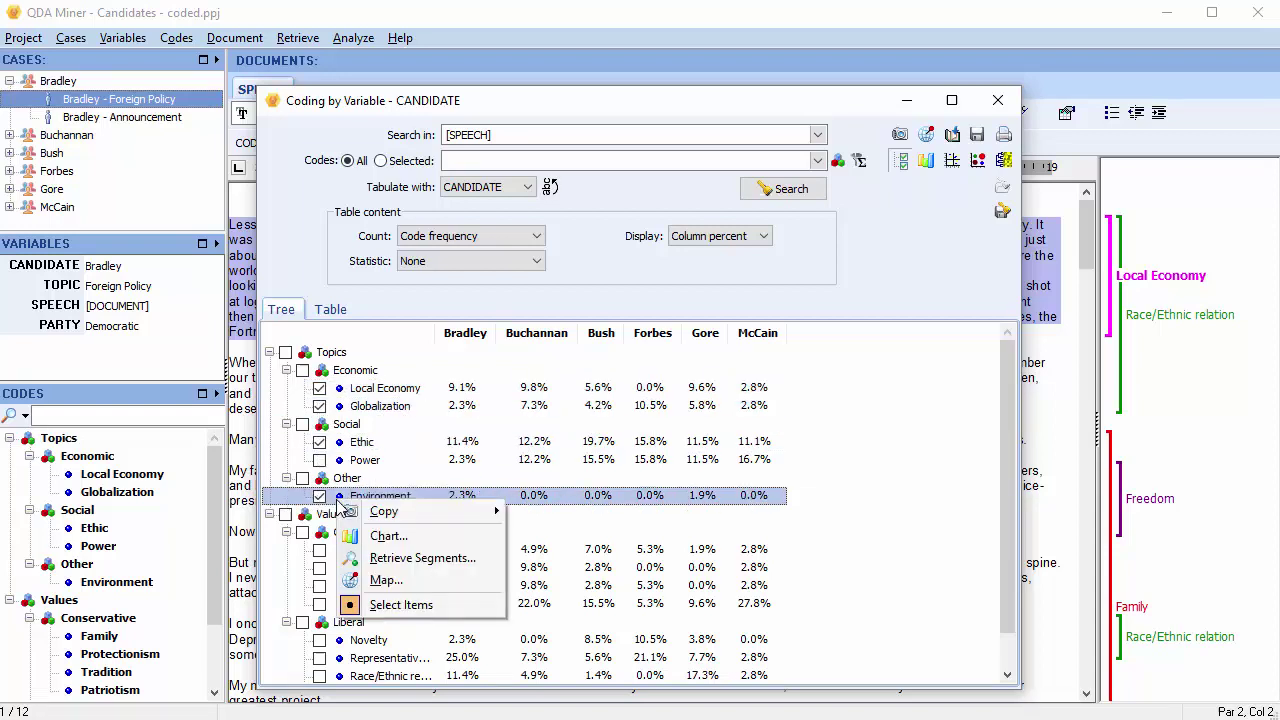
pyautogui.click(390, 558)
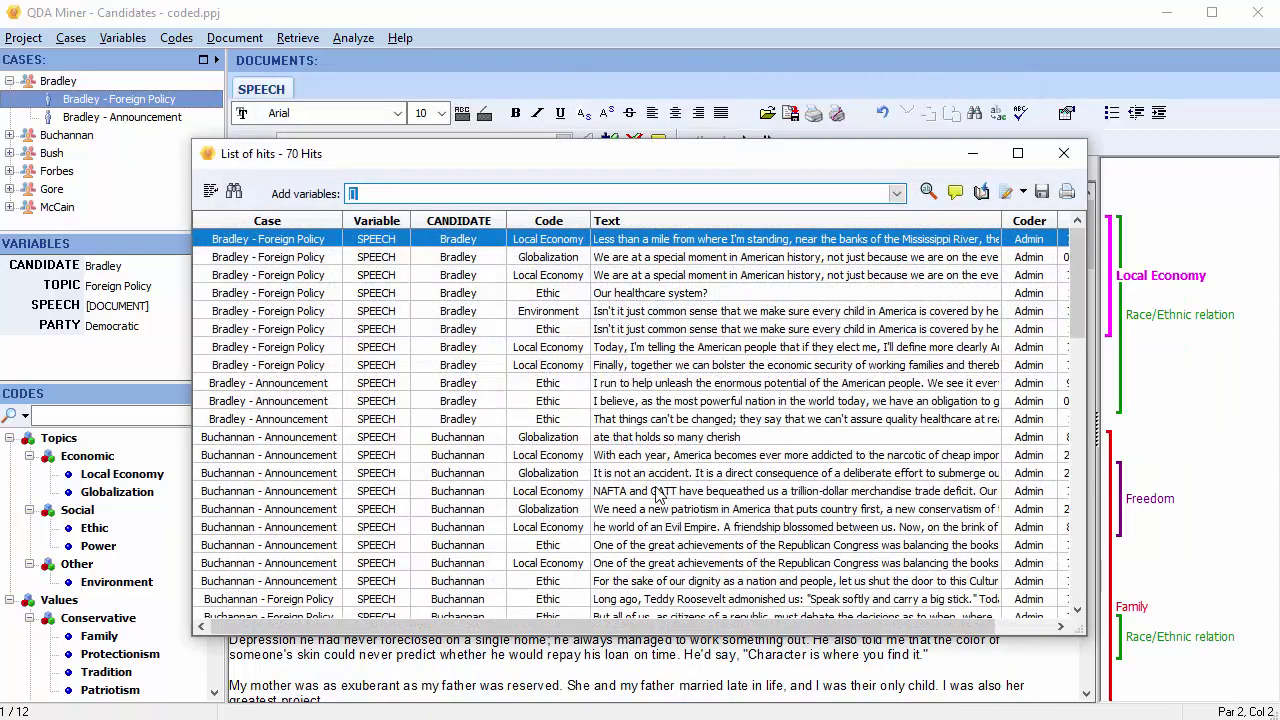
pyautogui.click(1061, 158)
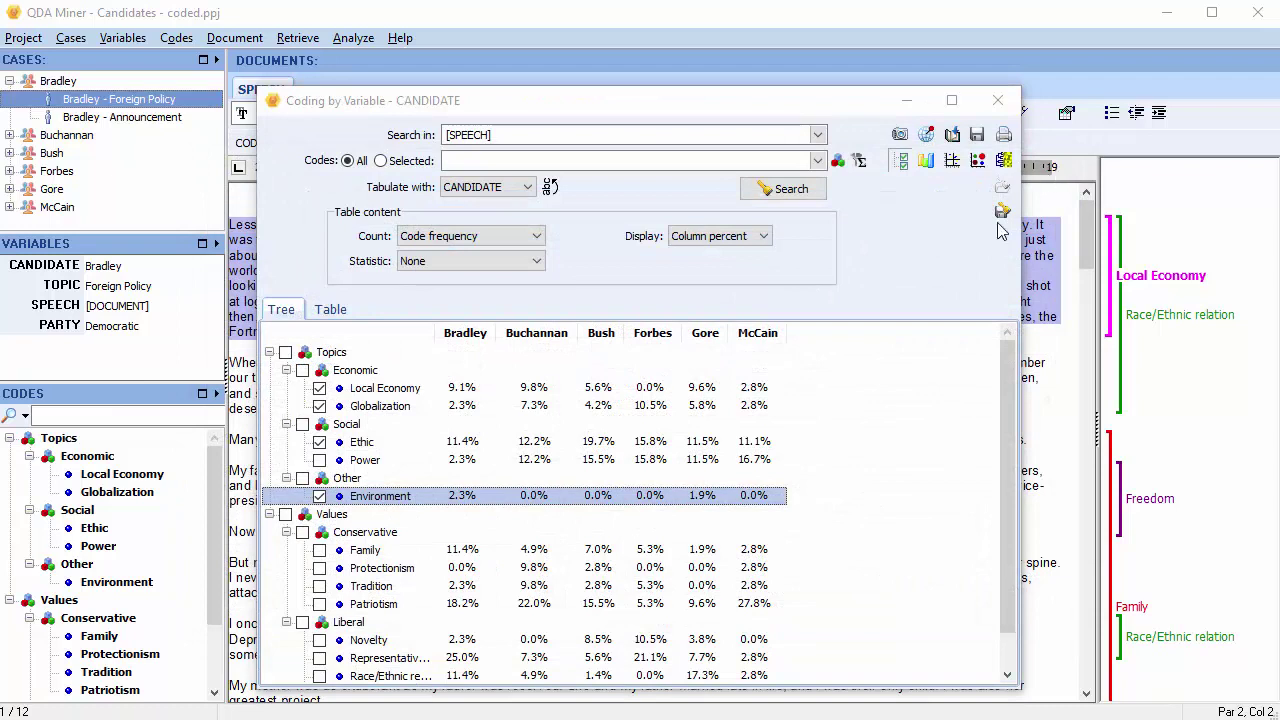
# Step: In the flat candidate table, retrieve the 41 Ethic and Power hits for Bradley through Bush
pyautogui.click(331, 310)
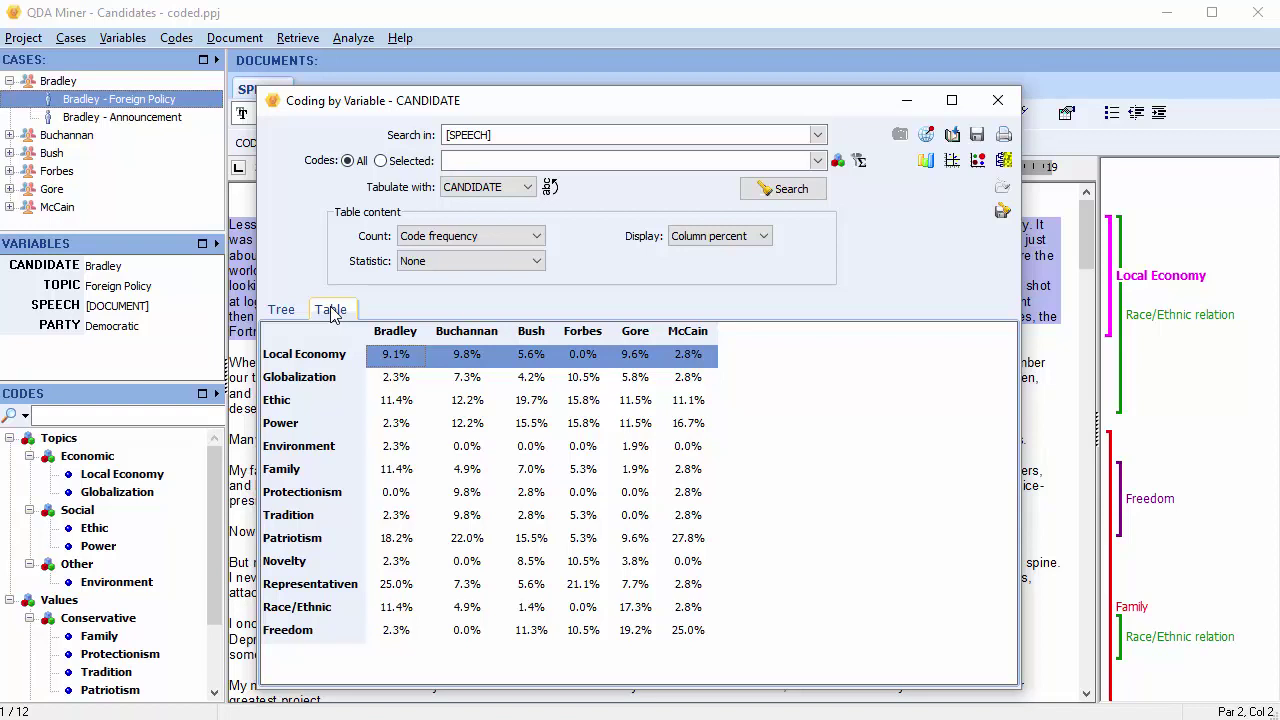
pyautogui.click(389, 404)
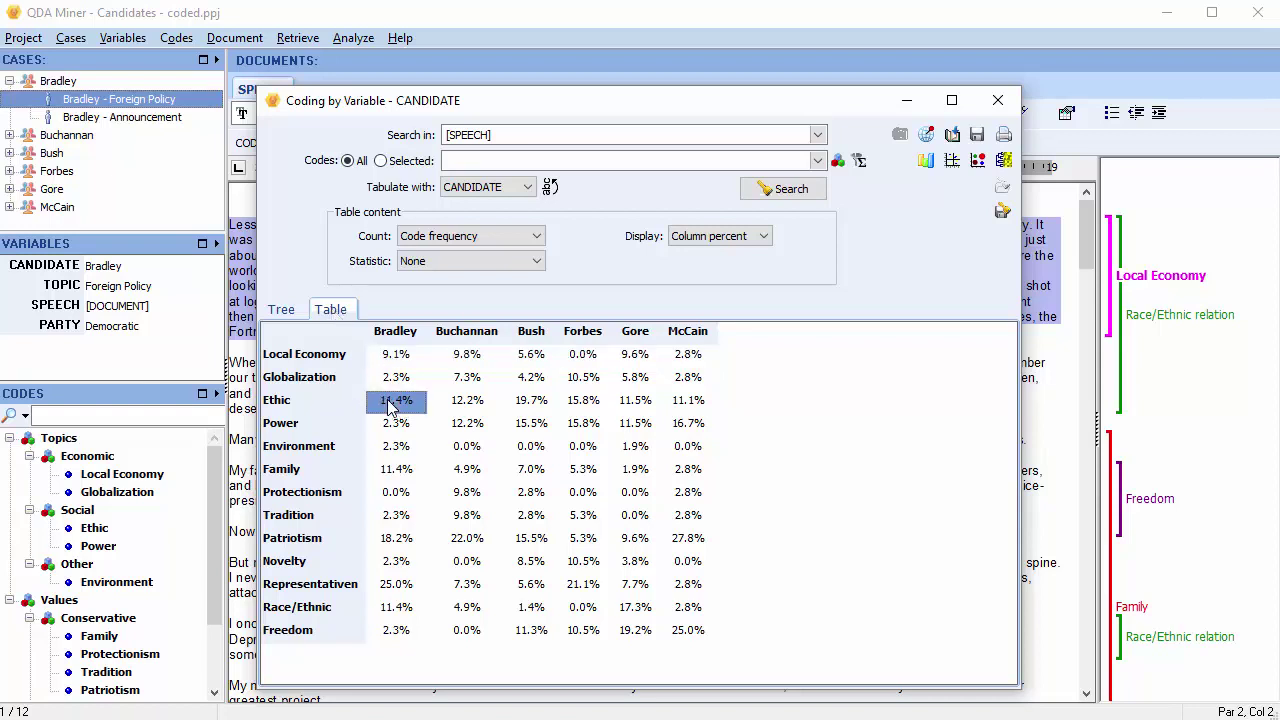
pyautogui.keyDown('shift'); pyautogui.click(537, 428); pyautogui.keyUp('shift')
pyautogui.rightClick(537, 428)
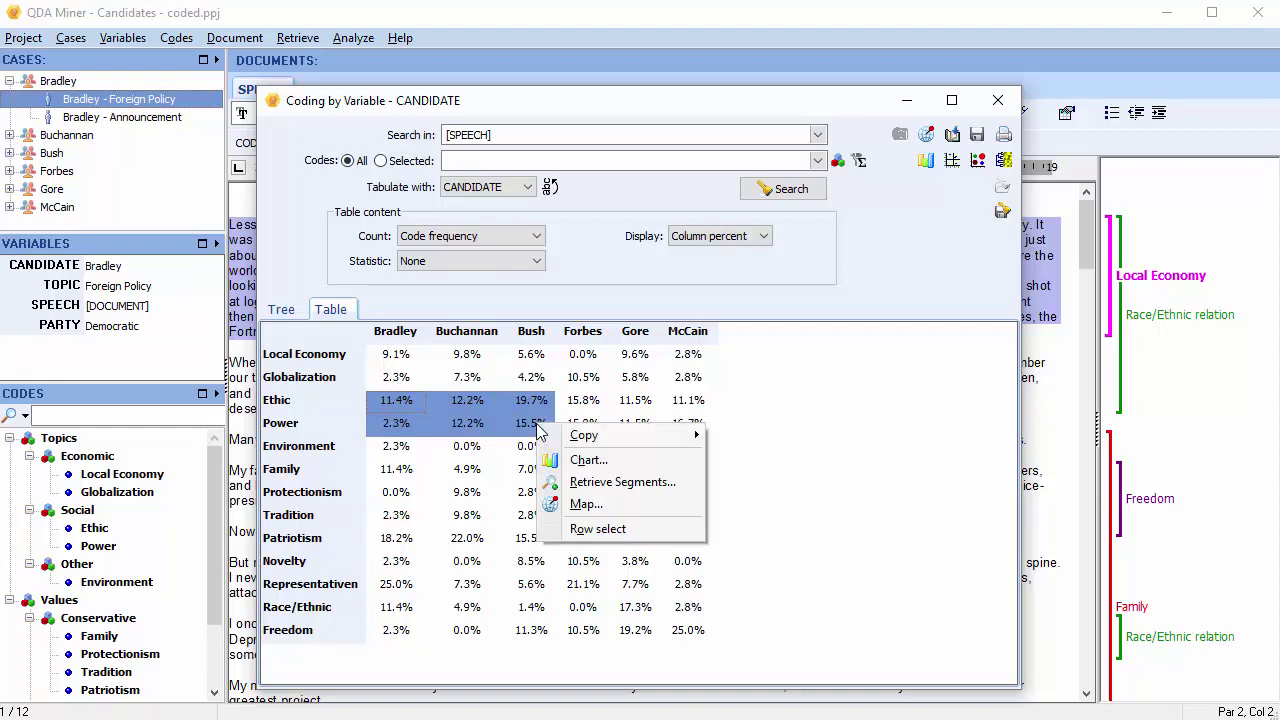
pyautogui.click(592, 482)
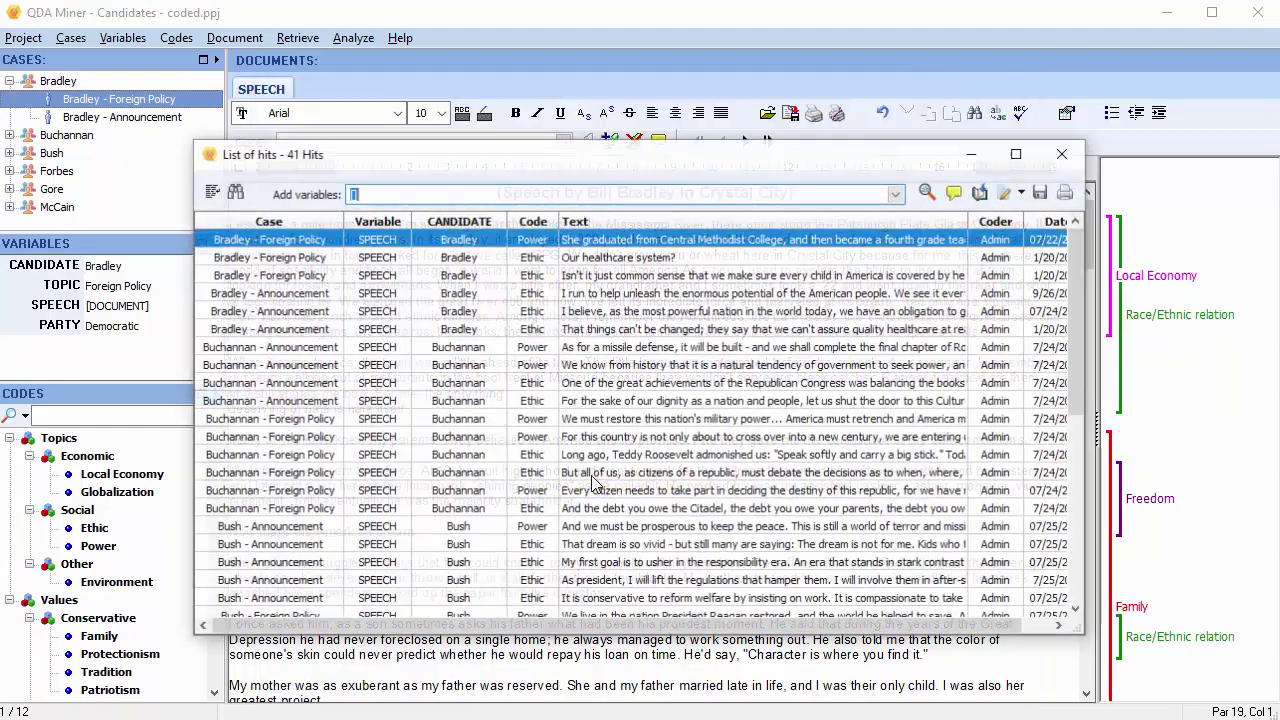
pyautogui.click(1063, 153)
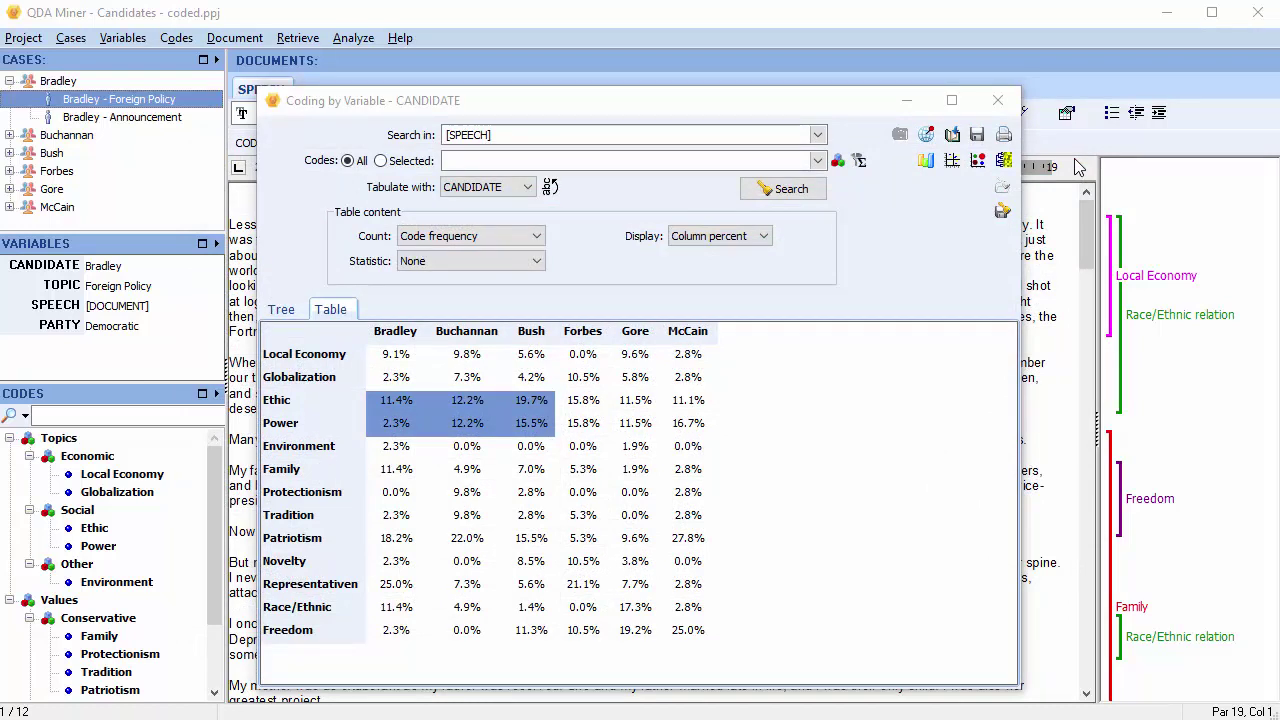
# Step: Retrieve the 27 Ethic hits for Bush through McCain from the bubble chart, then close it
pyautogui.click(978, 161)
pyautogui.moveTo(524, 366); pyautogui.dragTo(619, 365)
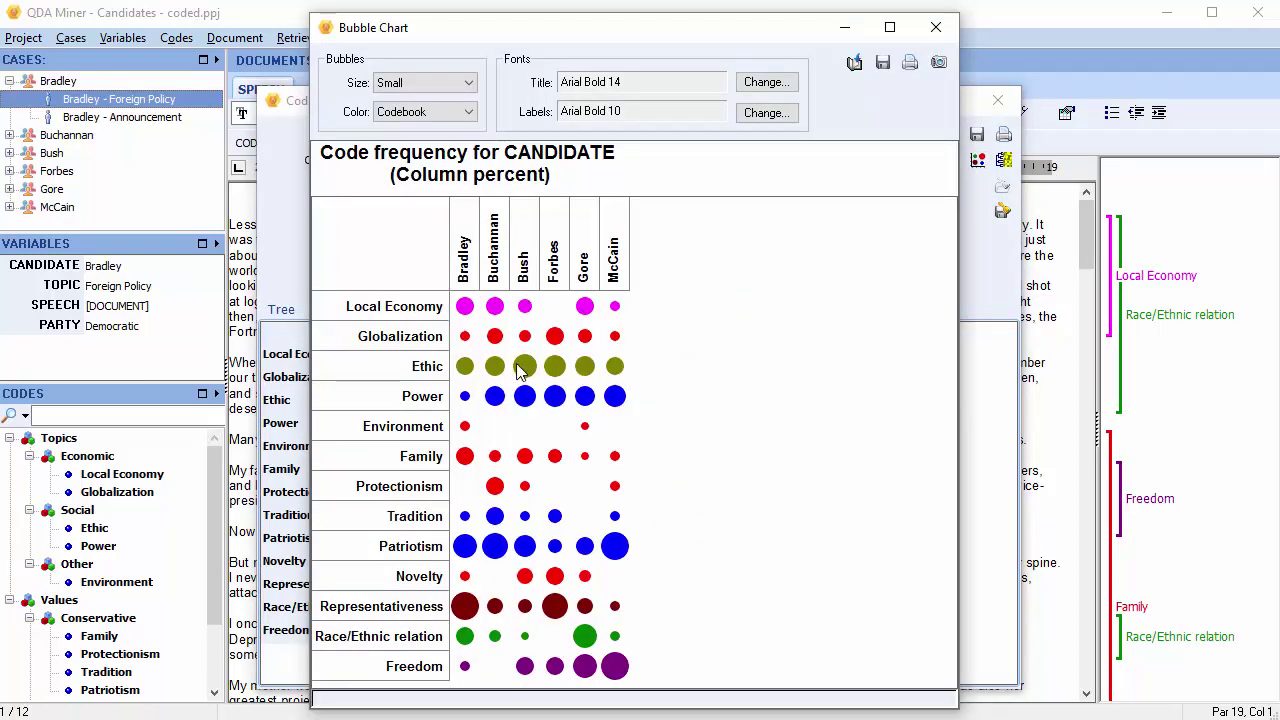
pyautogui.rightClick(619, 362)
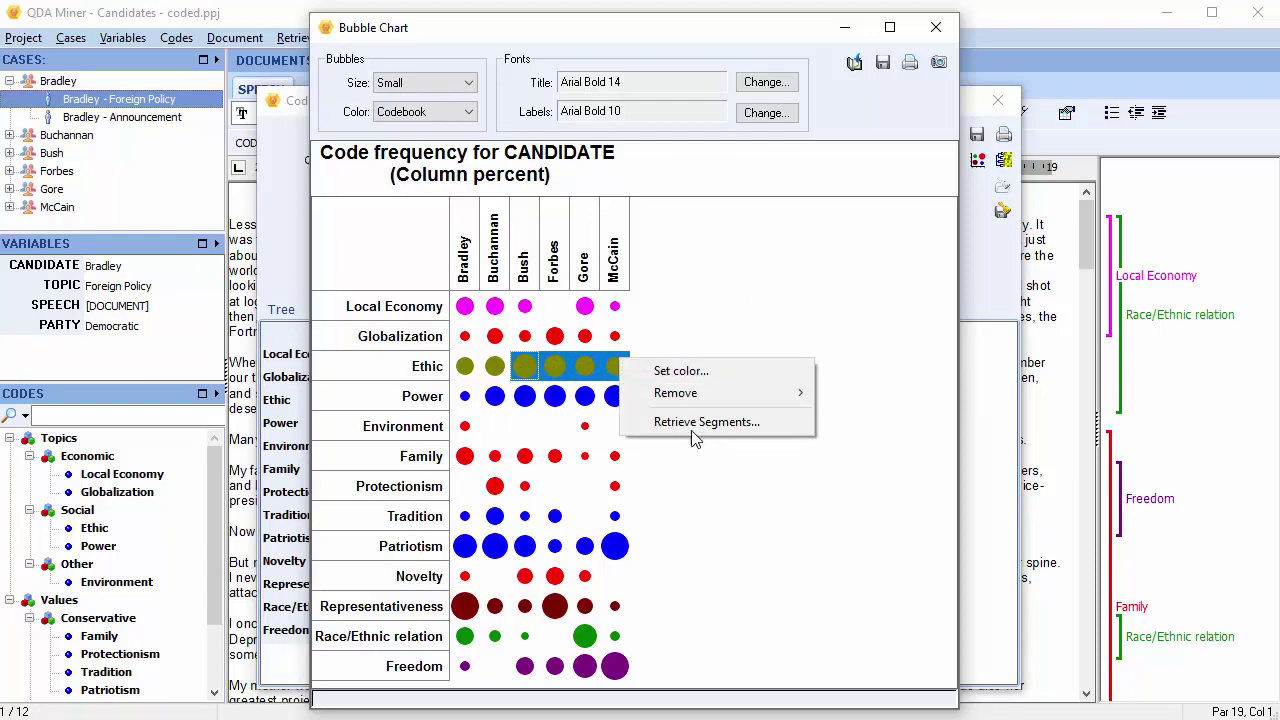
pyautogui.click(690, 428)
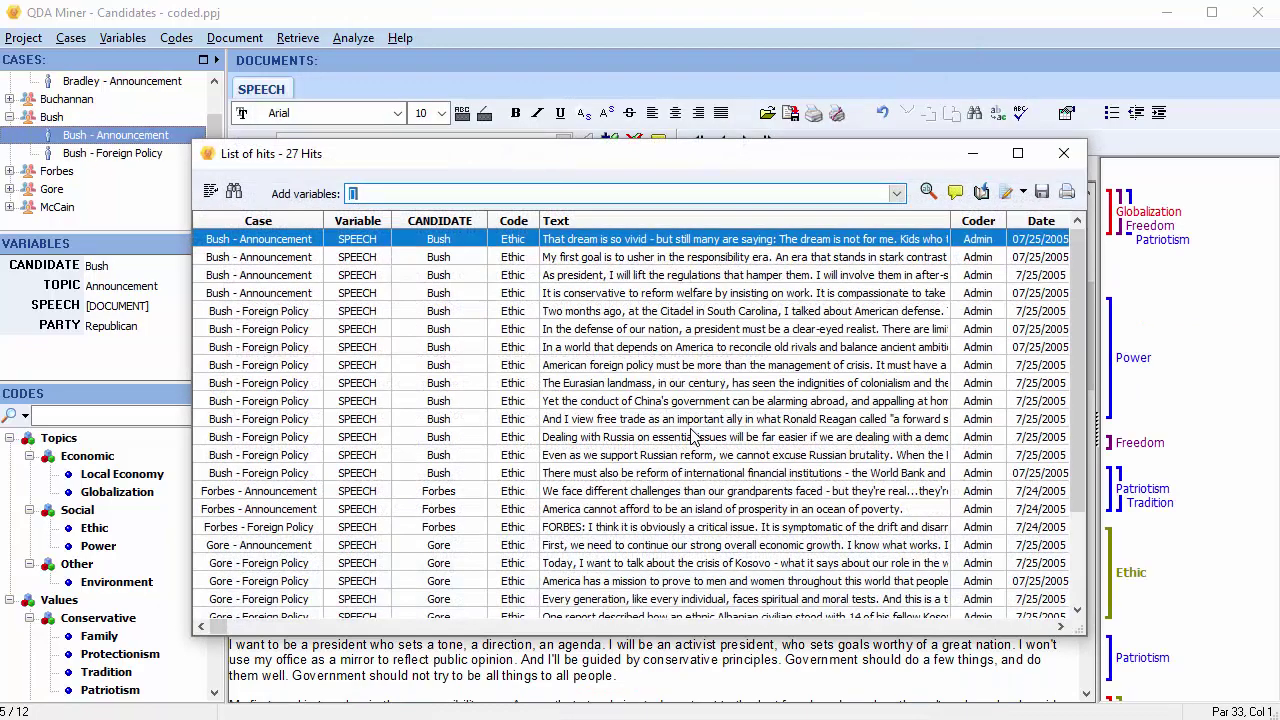
pyautogui.click(1064, 153)
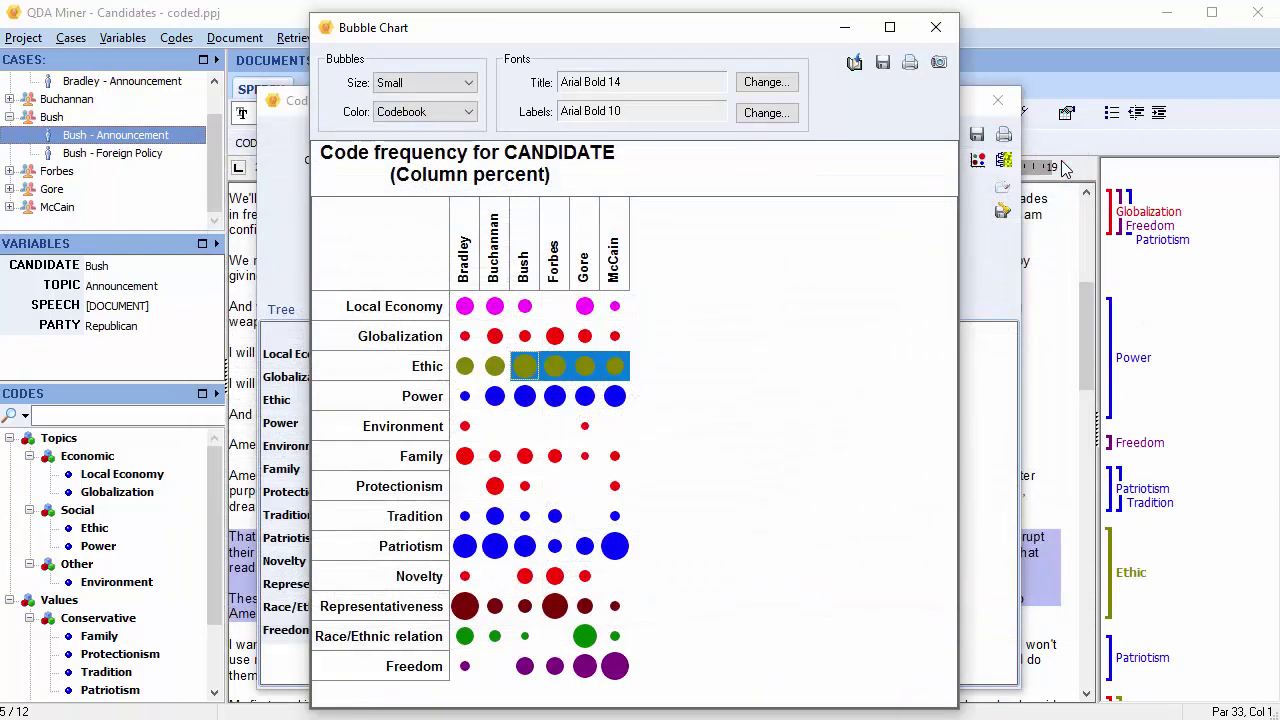
pyautogui.click(935, 27)
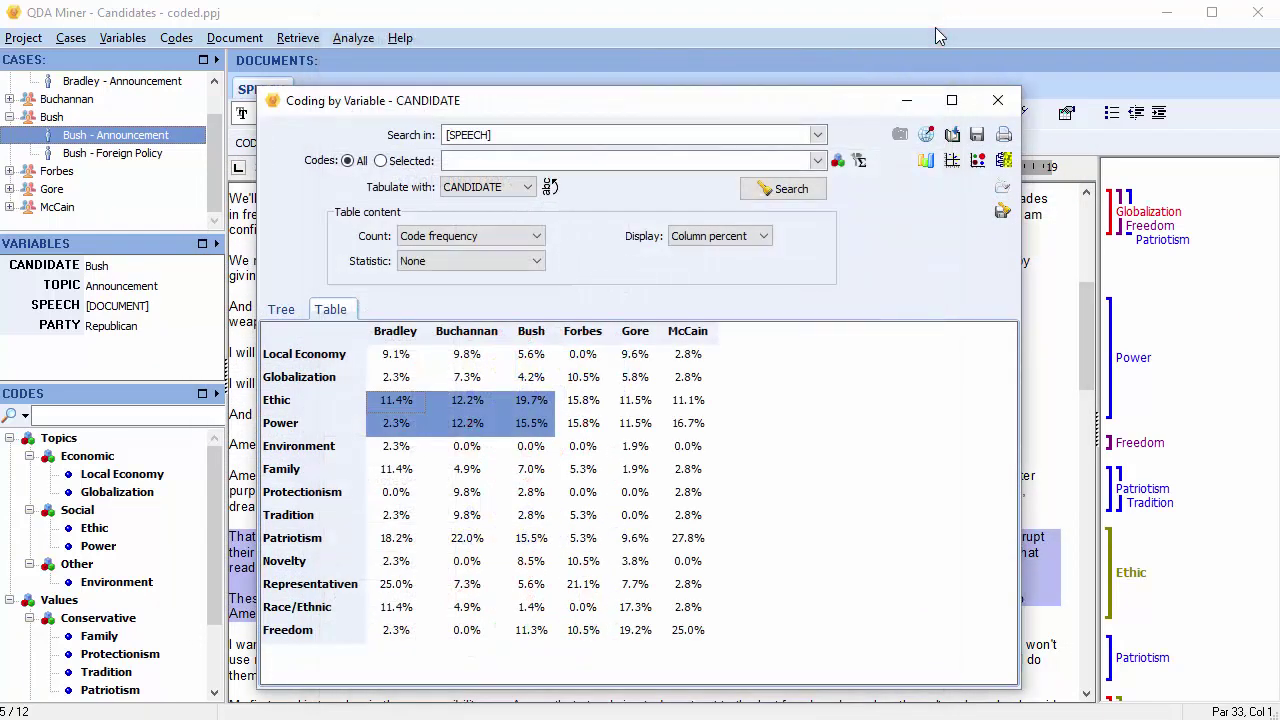
# Step: Bar-chart Bradley's Local Economy value and retrieve its 4 hits, then close the chart
pyautogui.click(394, 362)
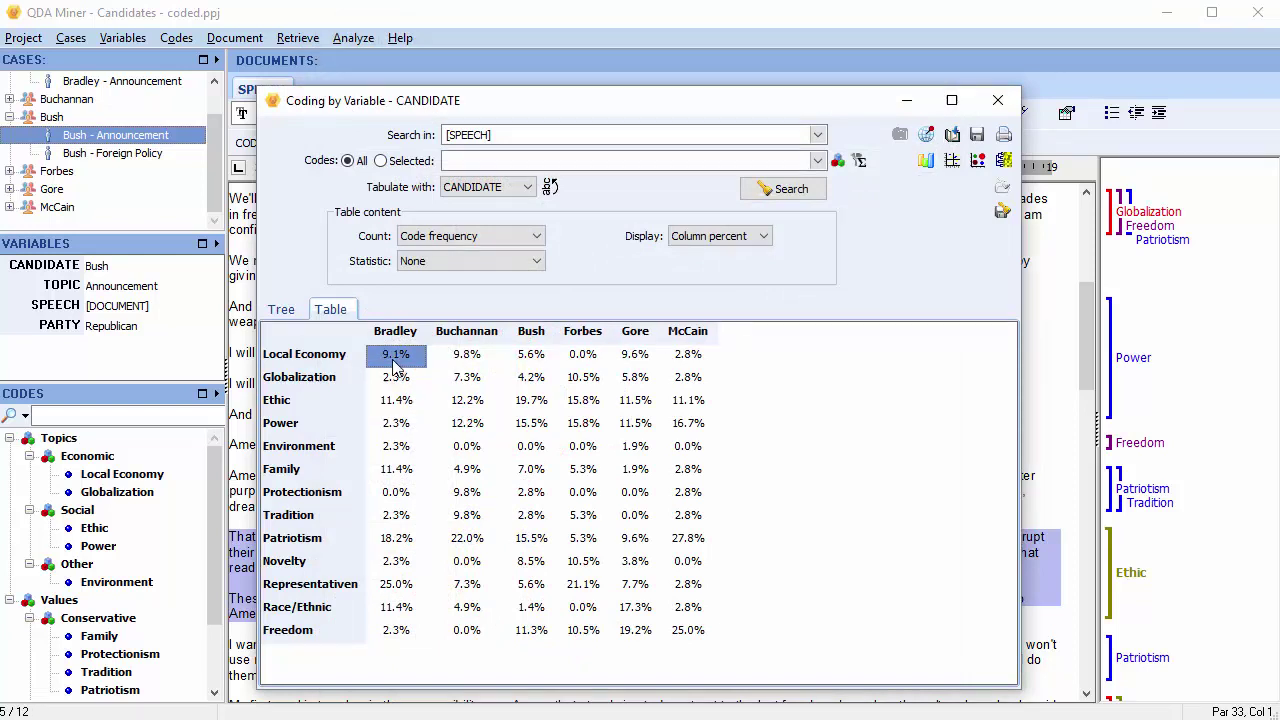
pyautogui.click(920, 162)
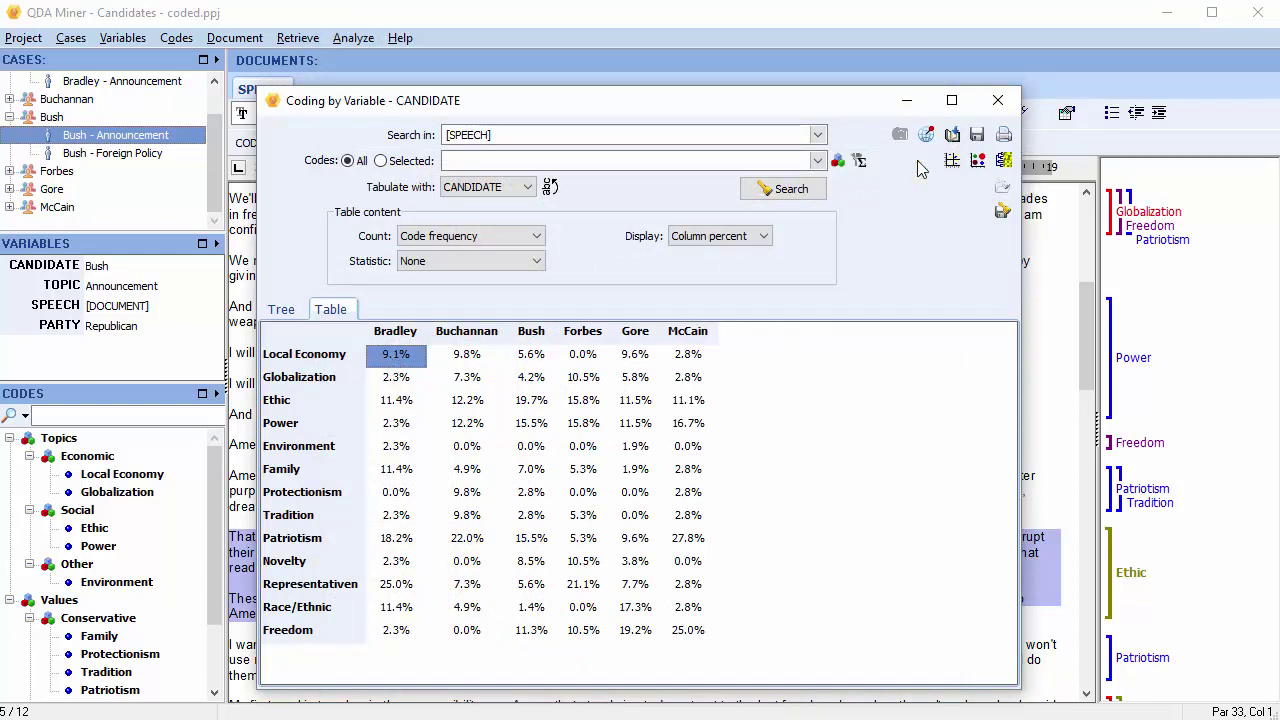
pyautogui.rightClick(666, 396)
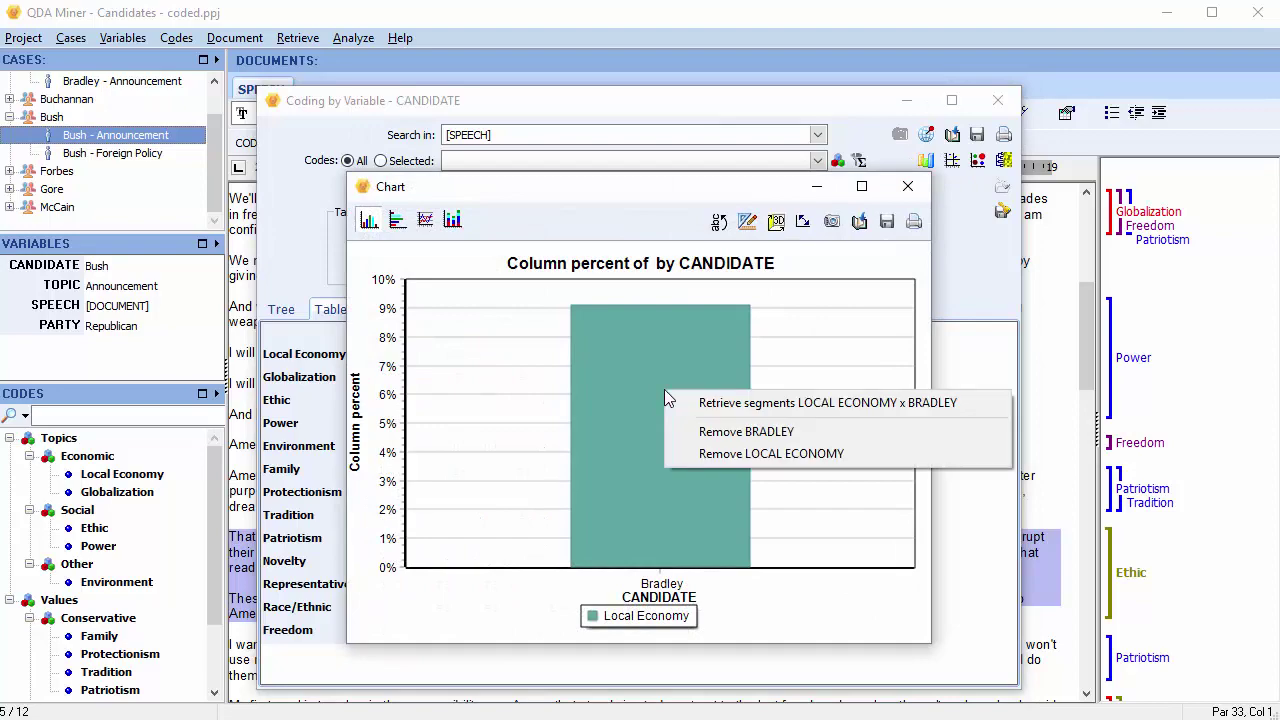
pyautogui.click(752, 403)
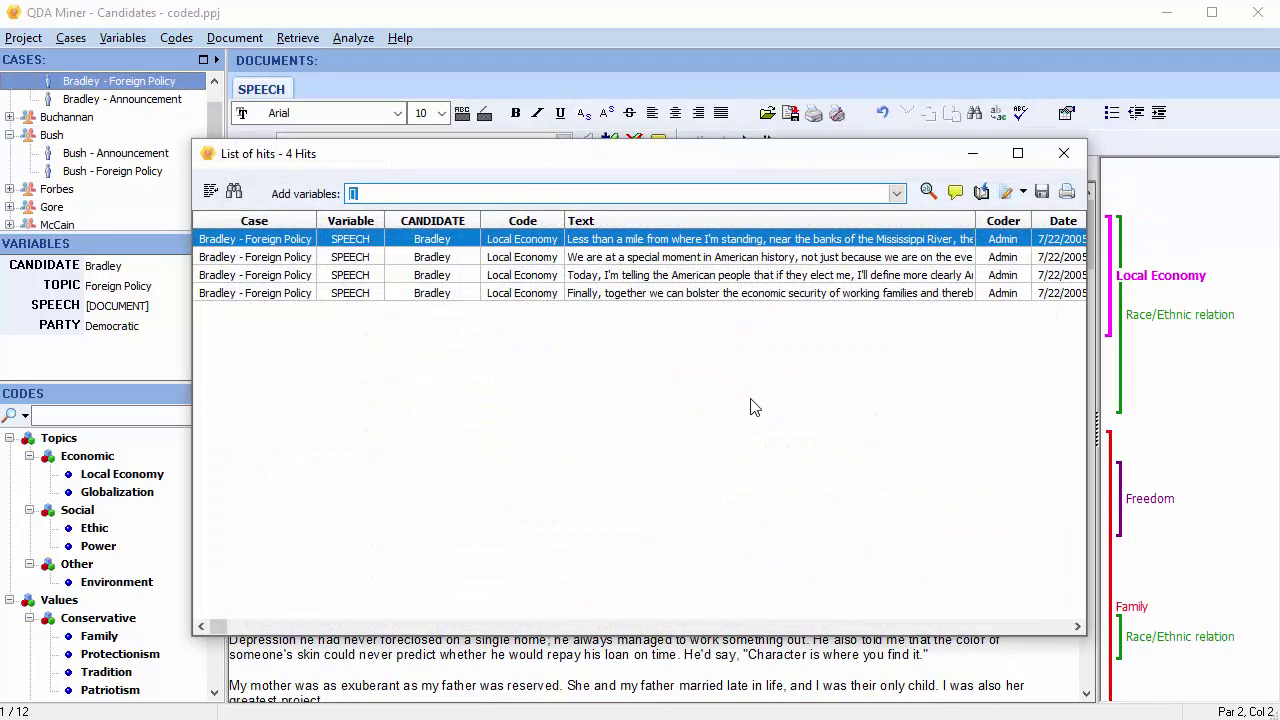
pyautogui.click(1064, 153)
pyautogui.click(910, 188)
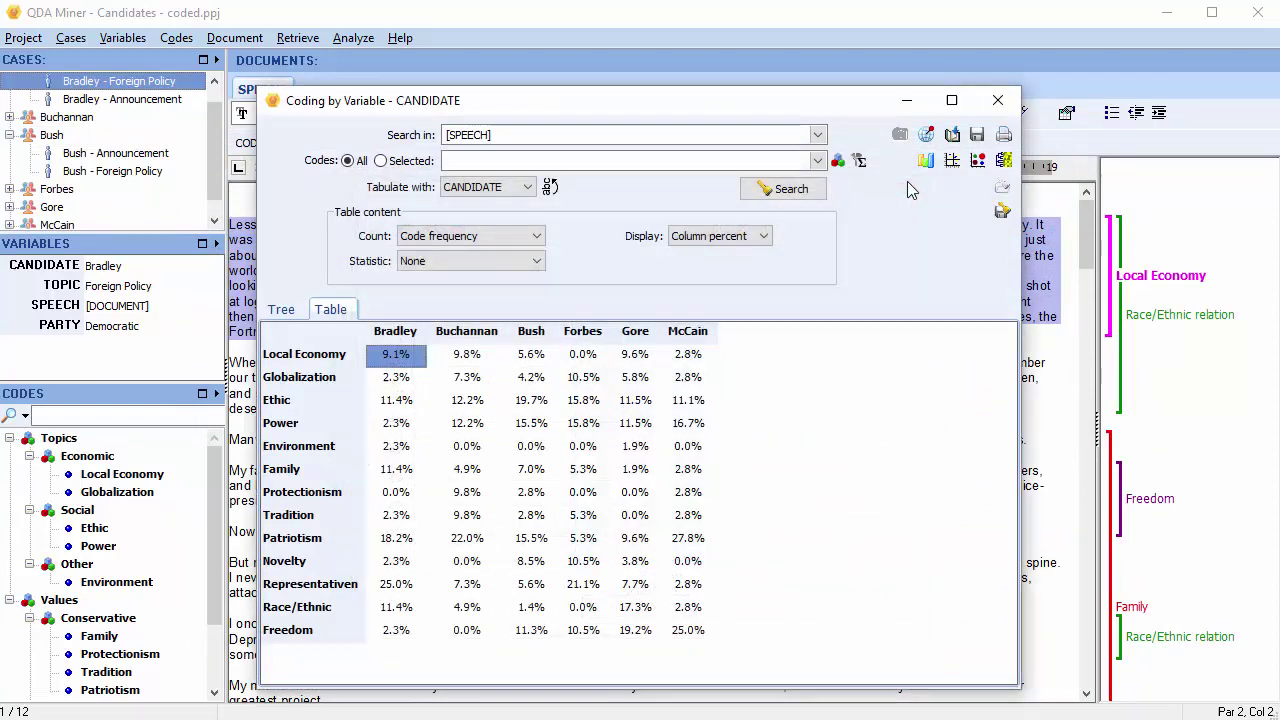
# Step: Retrieve the 9 Tradition hits from the correspondence analysis map, then close the map
pyautogui.click(952, 162)
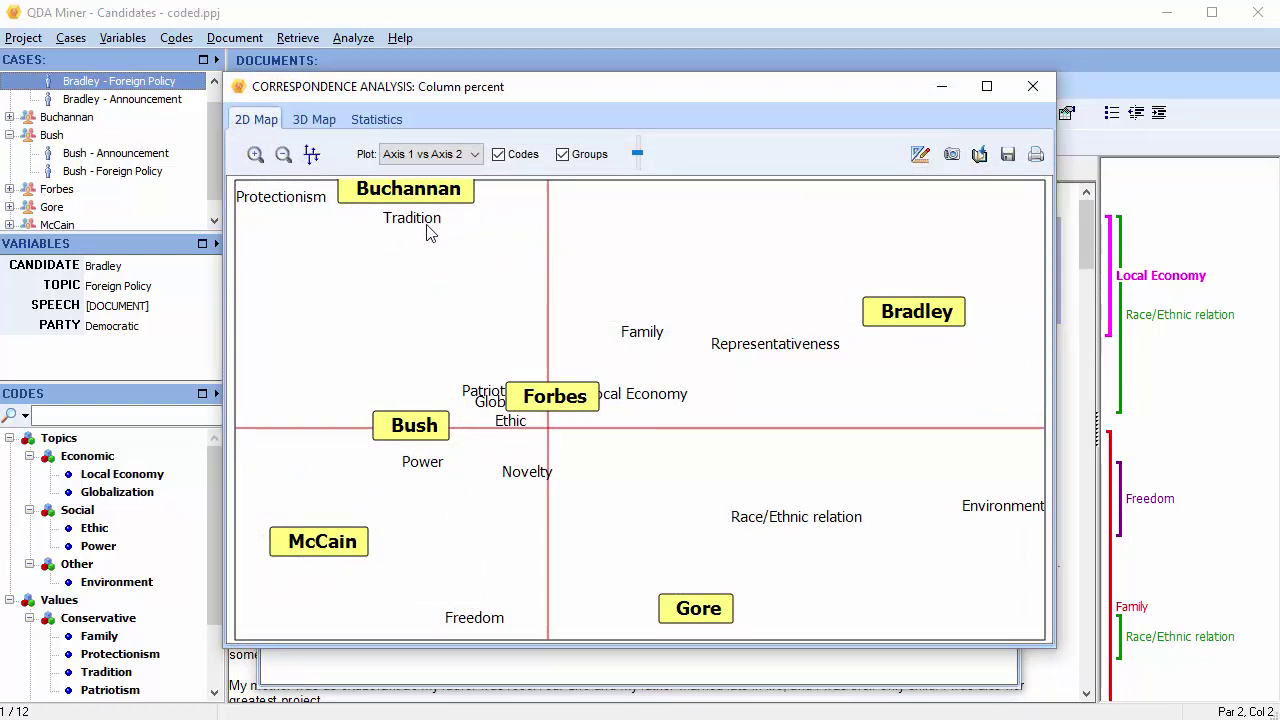
pyautogui.rightClick(393, 217)
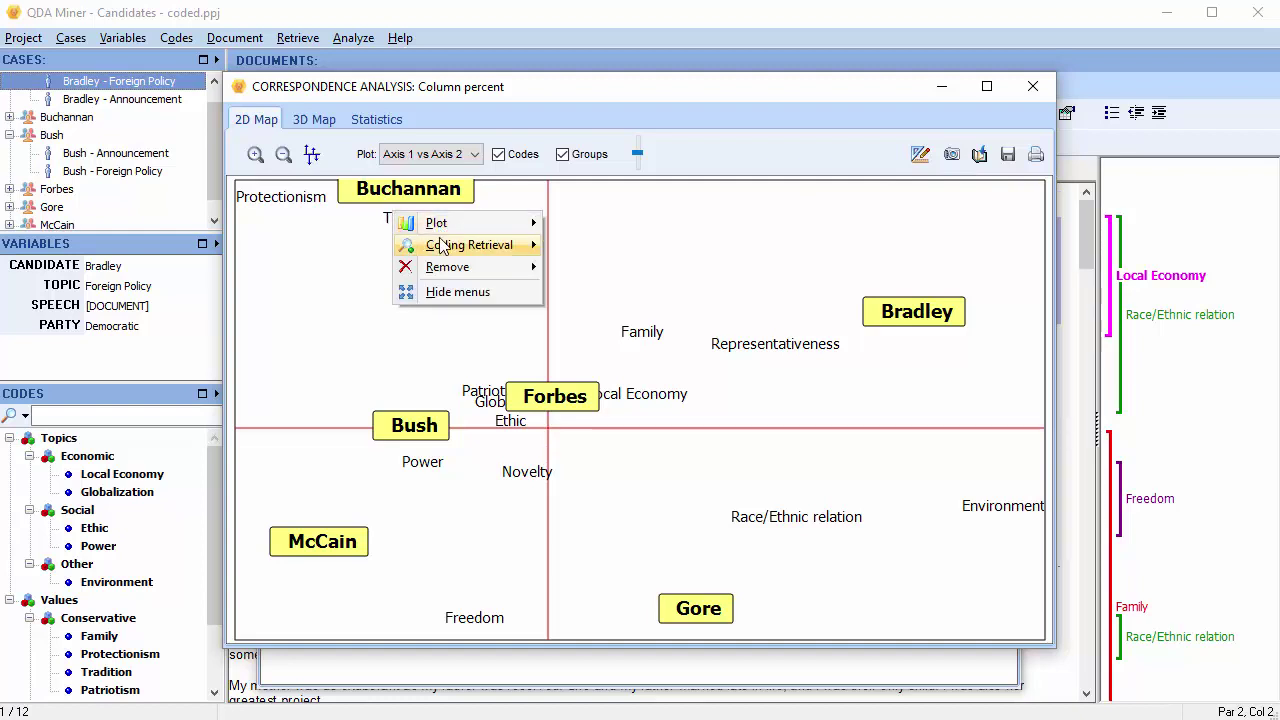
pyautogui.moveTo(469, 245)
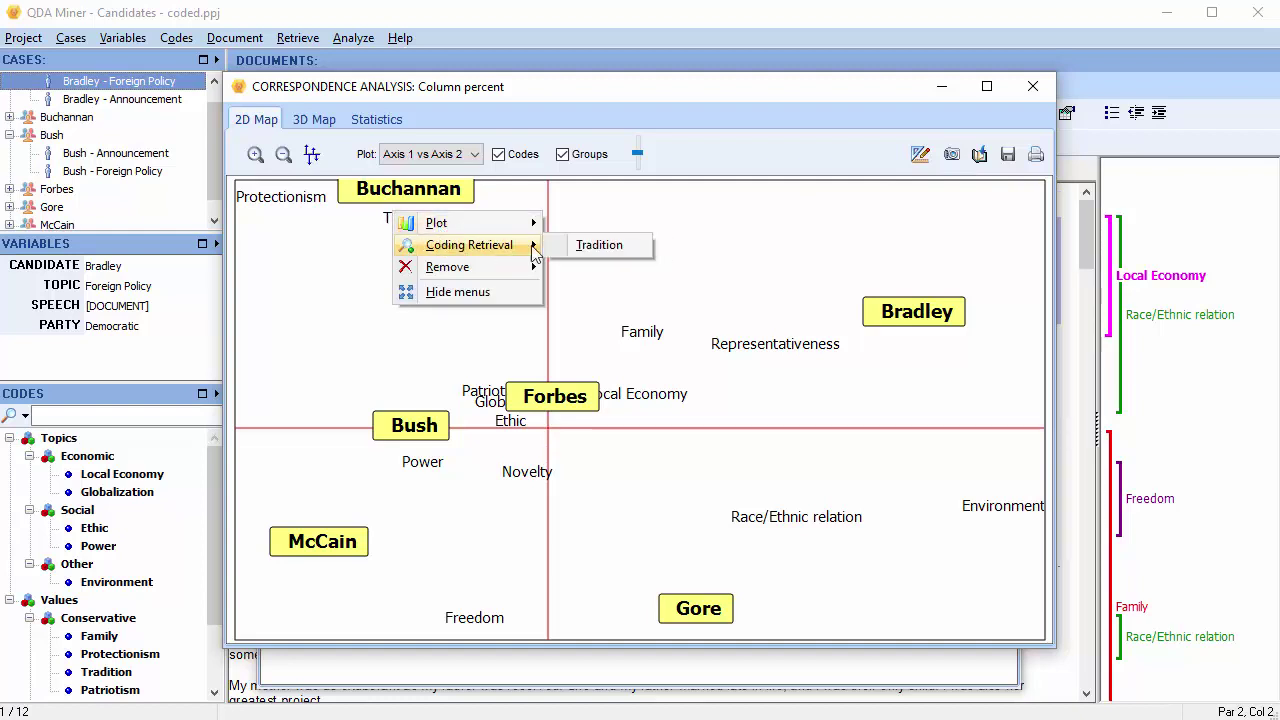
pyautogui.click(594, 245)
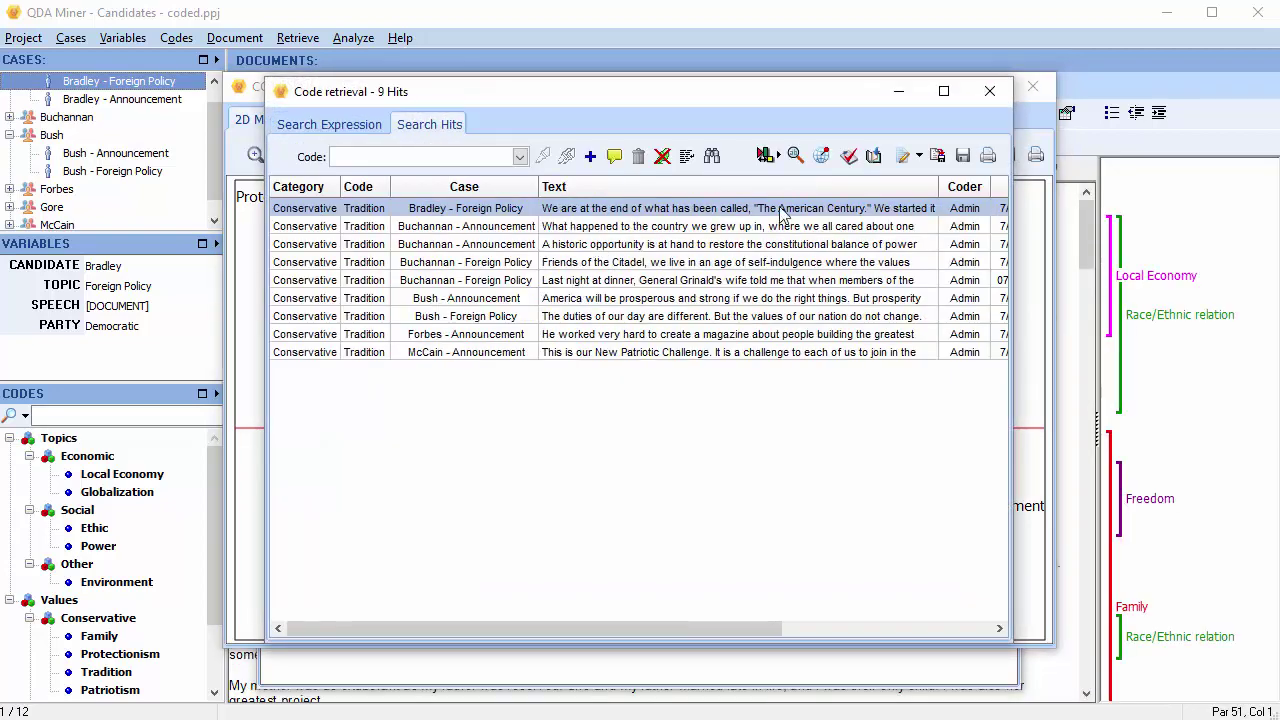
pyautogui.click(989, 91)
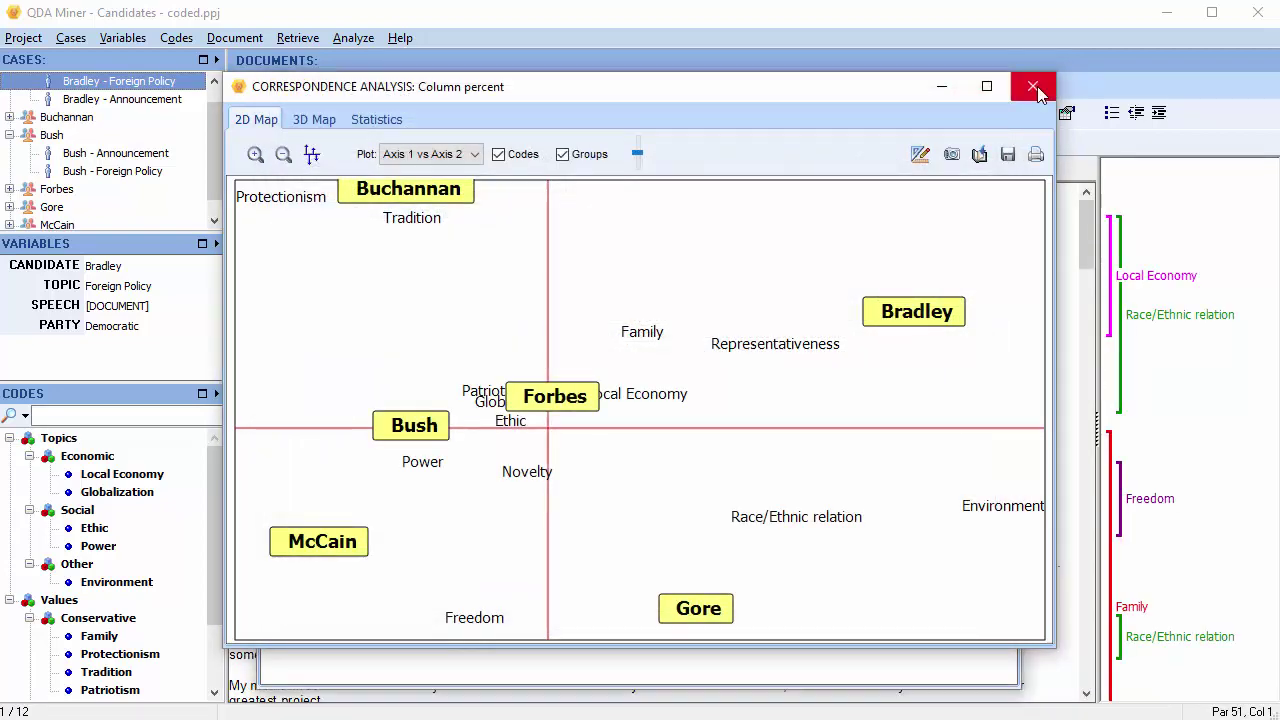
pyautogui.click(1033, 86)
# Step: Close the Coding by Variables table and retrieve the 13 Globalization segments from the codebook
pyautogui.click(994, 94)
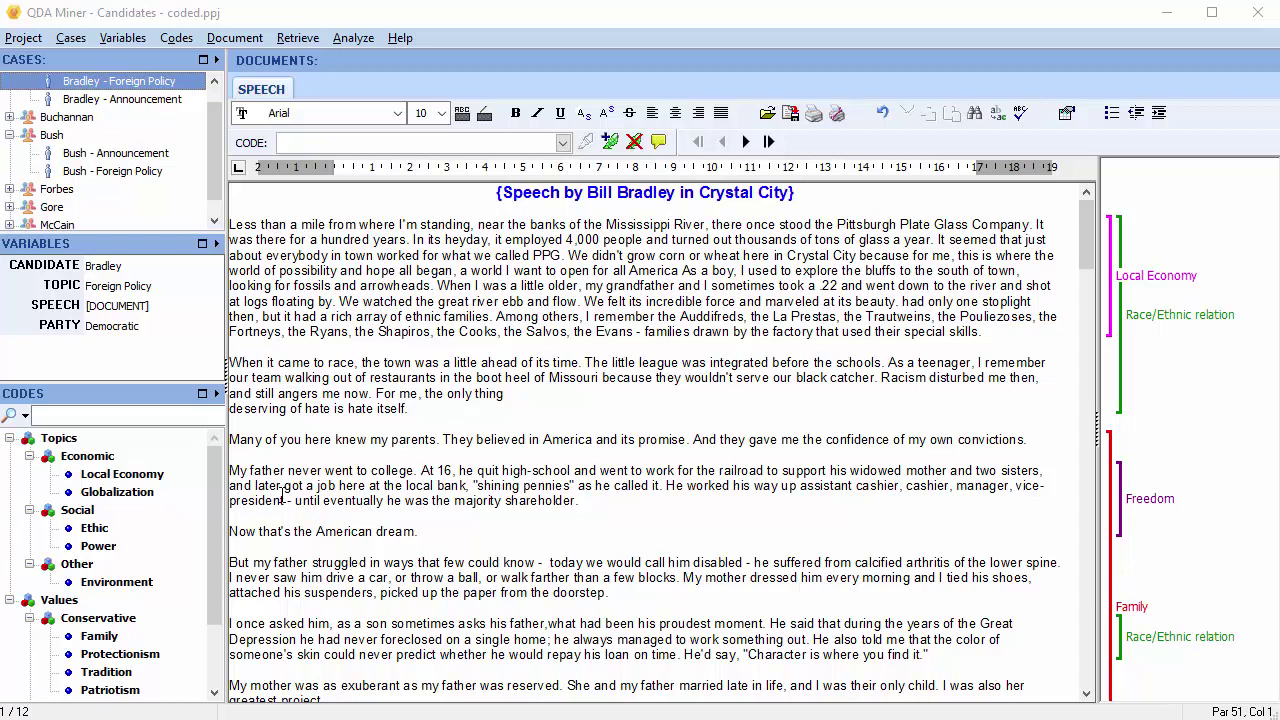
pyautogui.click(134, 496)
pyautogui.rightClick(136, 497)
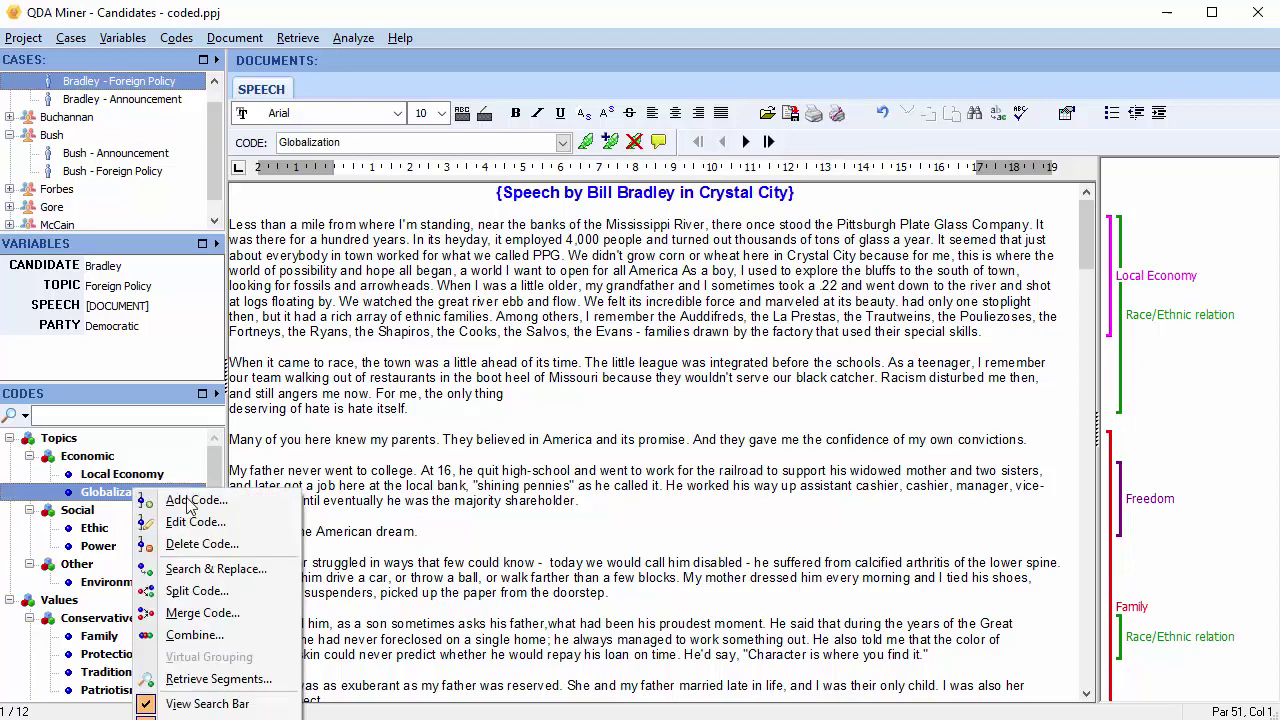
pyautogui.click(251, 680)
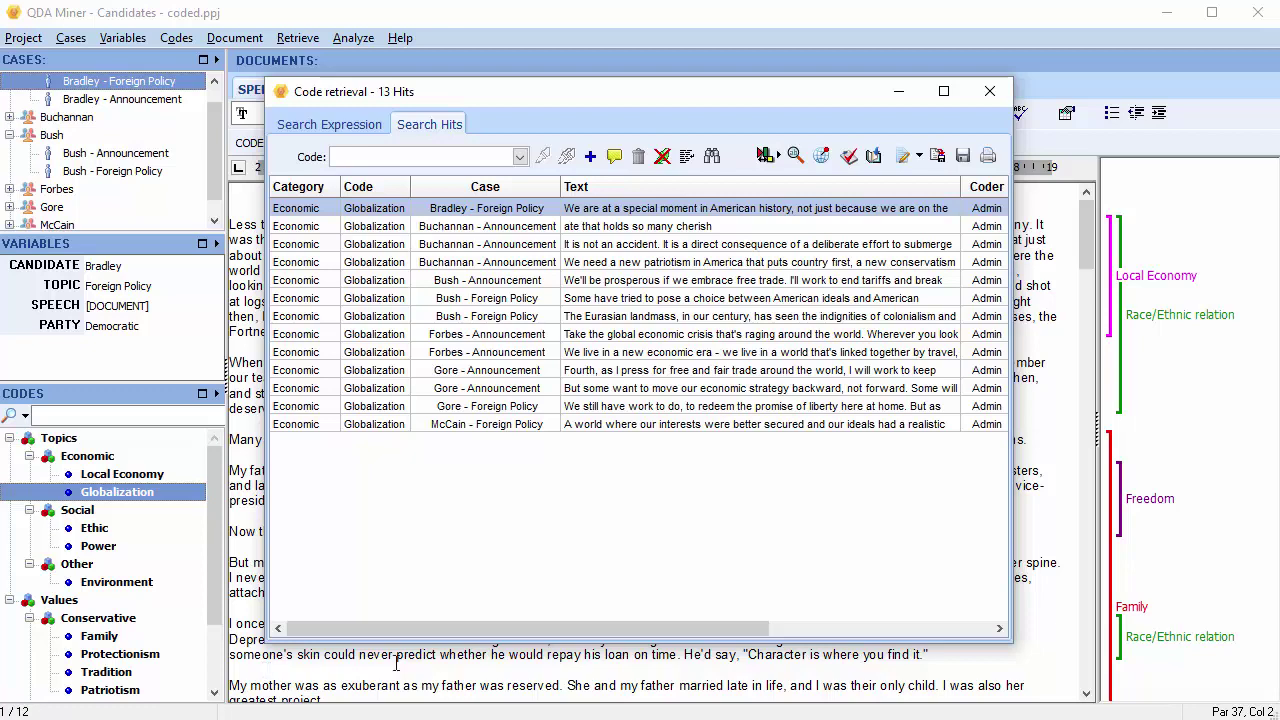
pyautogui.click(990, 92)
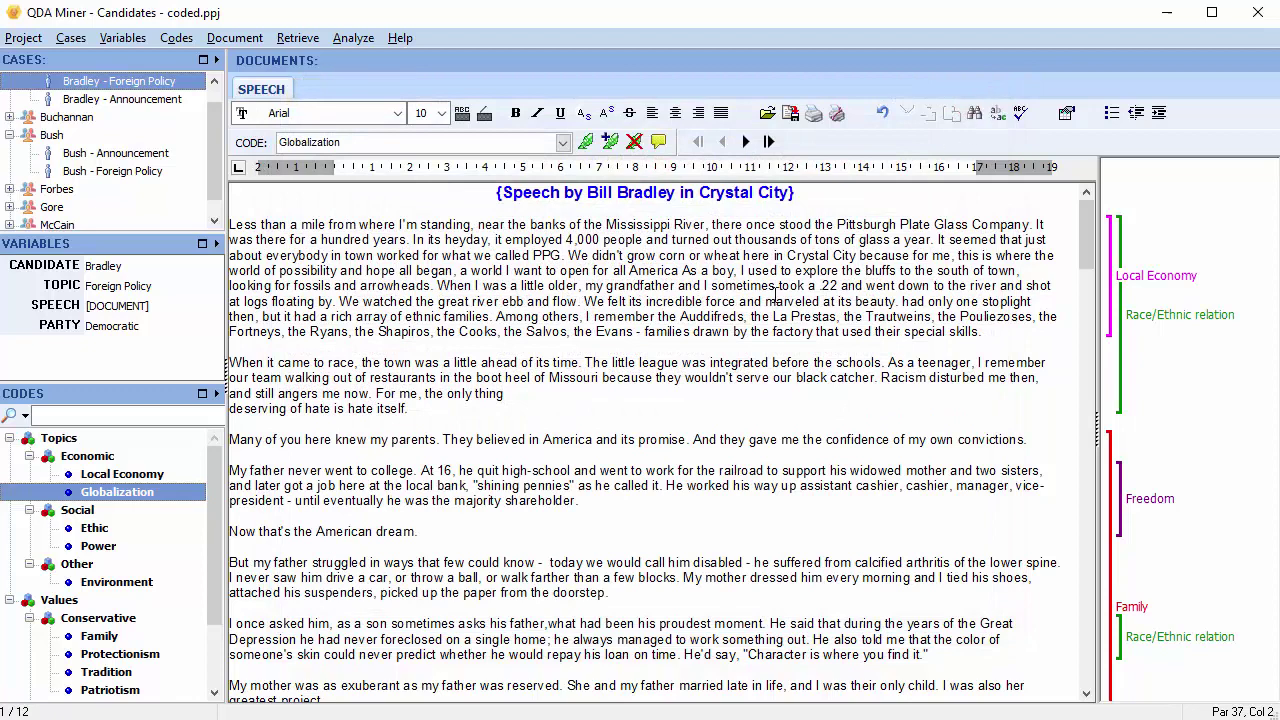
# Step: Retrieve all 31 segments coded under the Economic category in the Codes tree
pyautogui.click(87, 458)
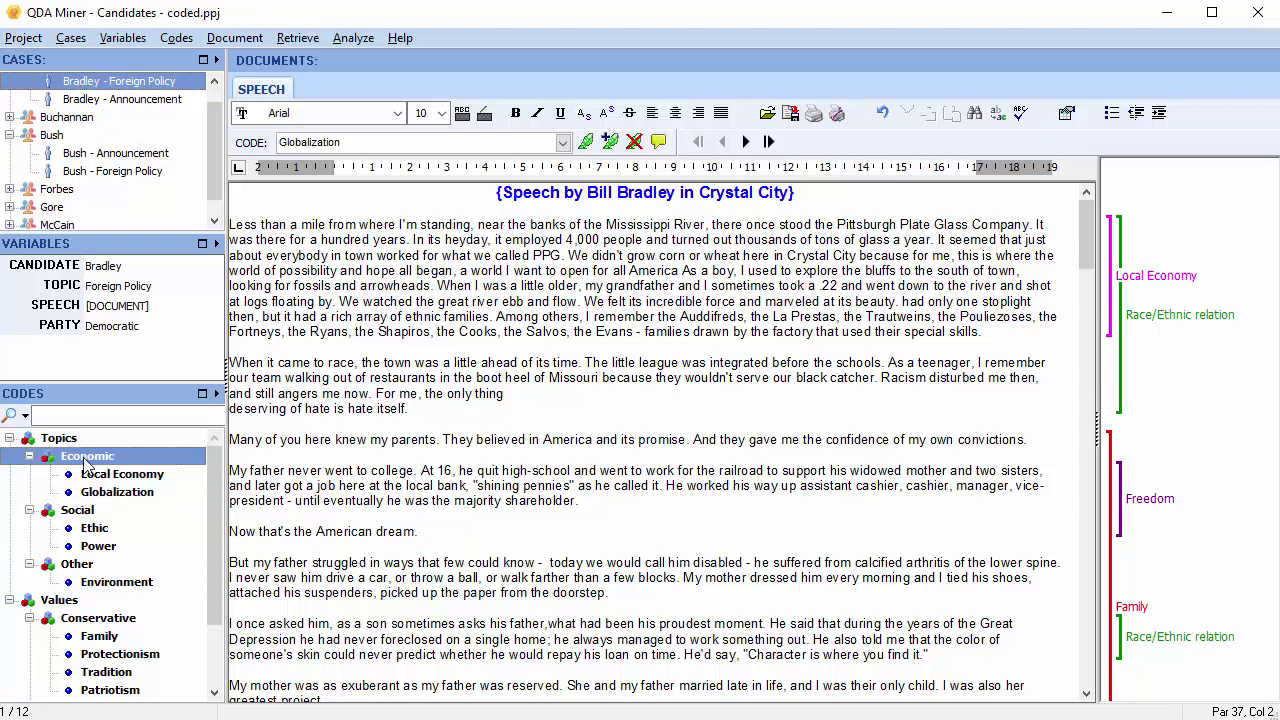
pyautogui.rightClick(87, 462)
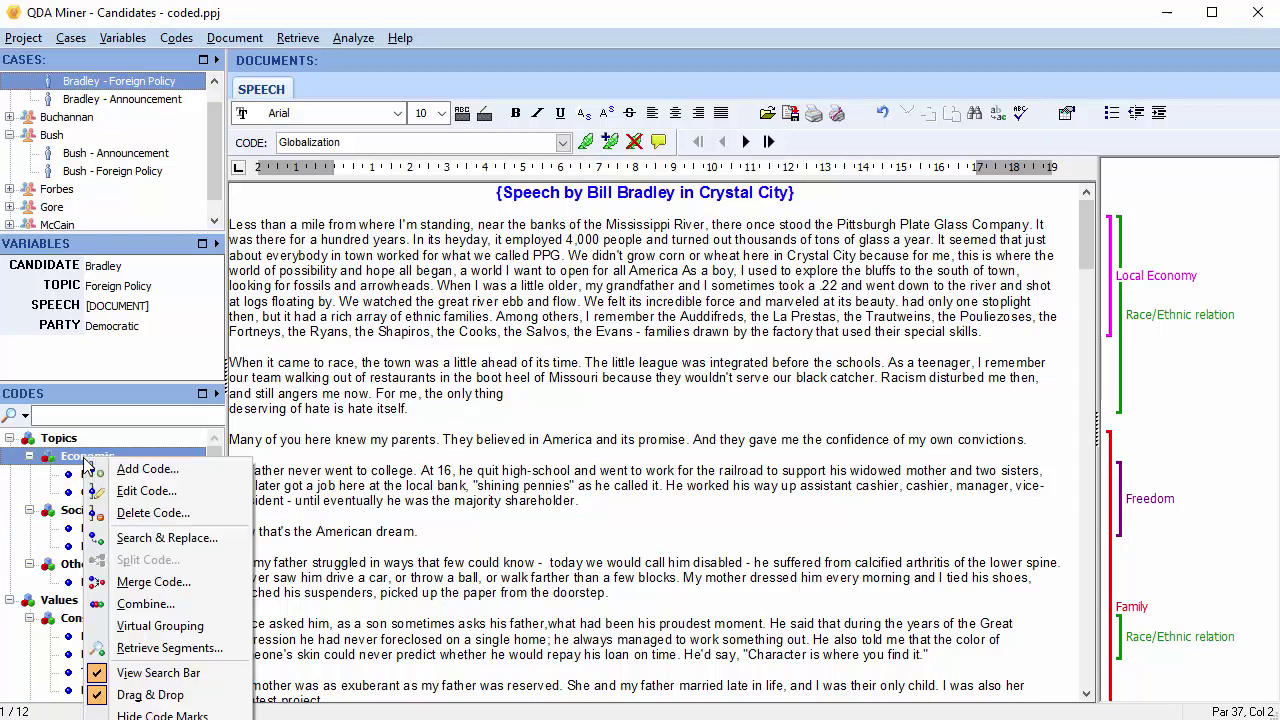
pyautogui.click(148, 648)
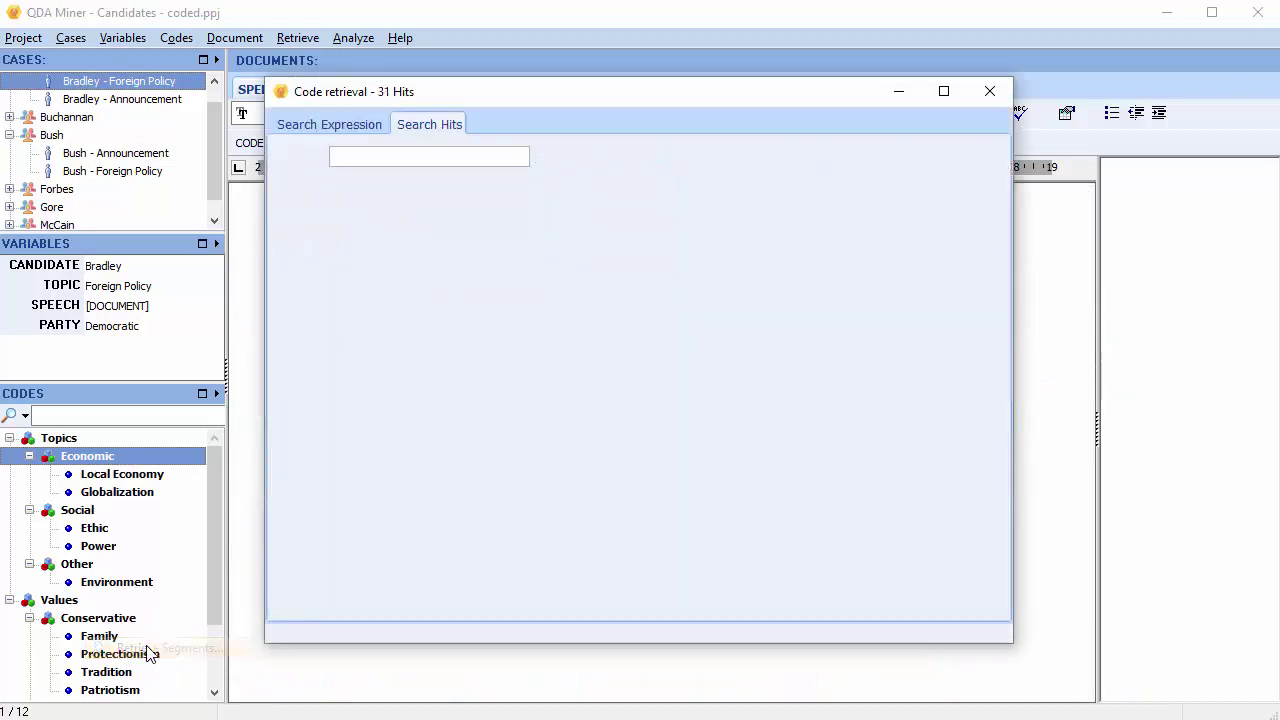